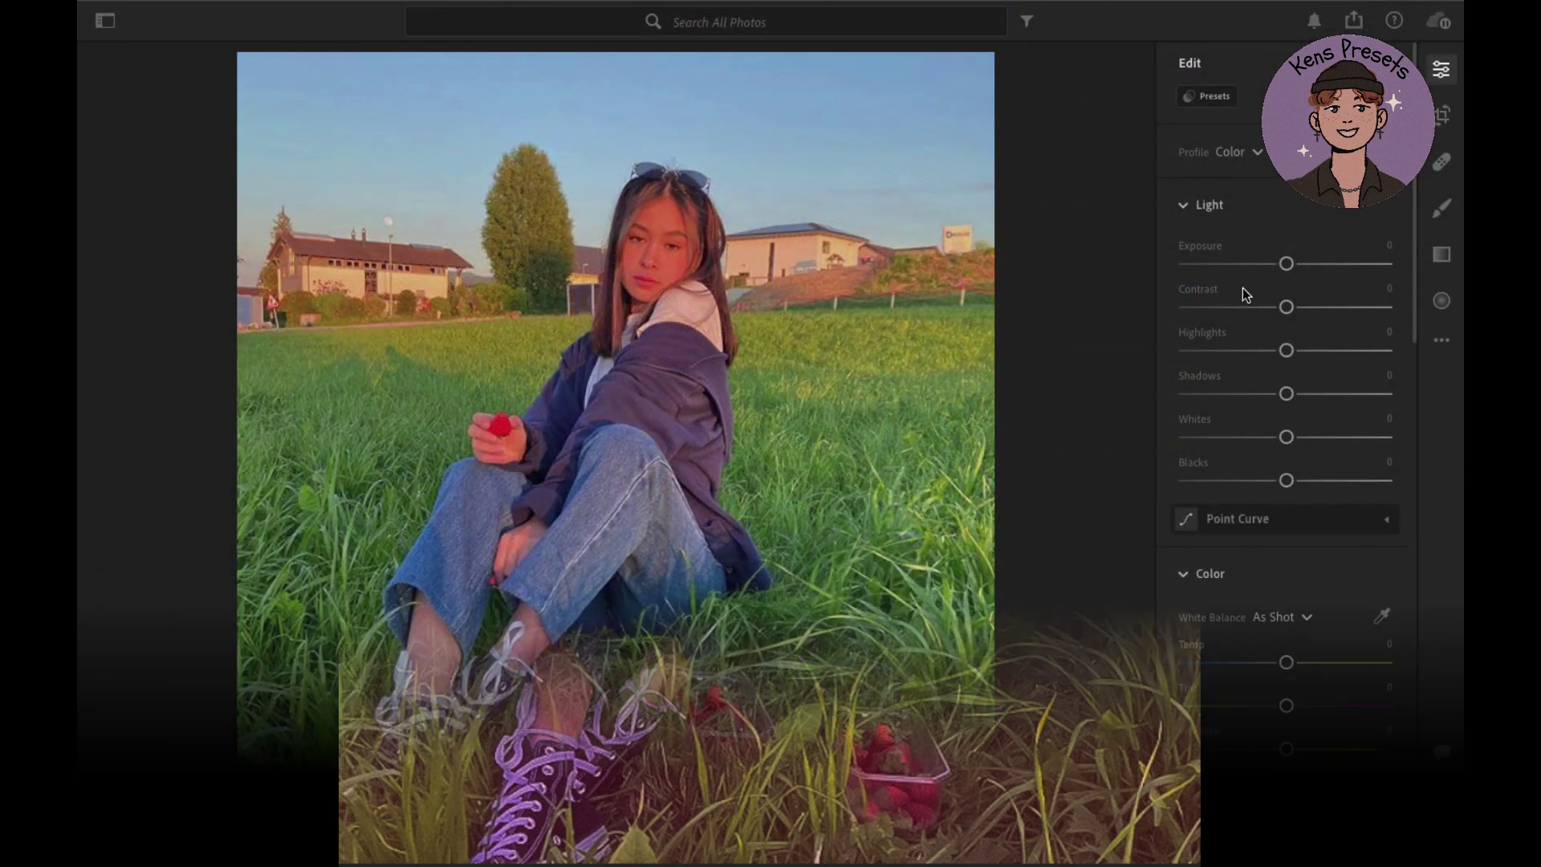
Tone down the portrait: Exposure -0.37, Contrast -30, Highlights -100, Shadows -39, Whites +30, Blacks +40.
left_click_drag(1288, 272, 1280, 273)
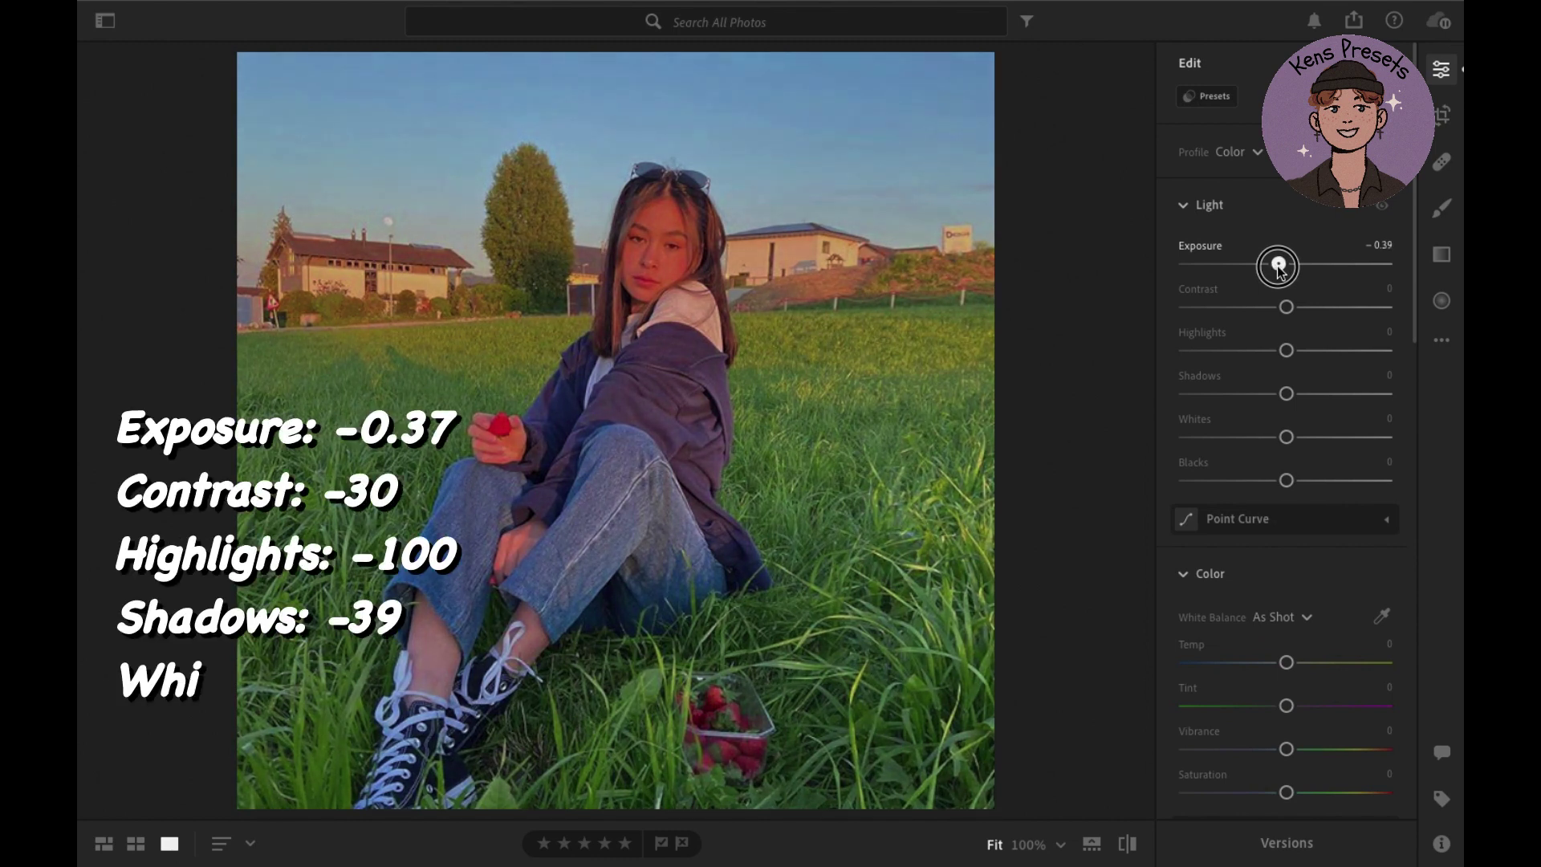
left_click_drag(1278, 267, 1279, 267)
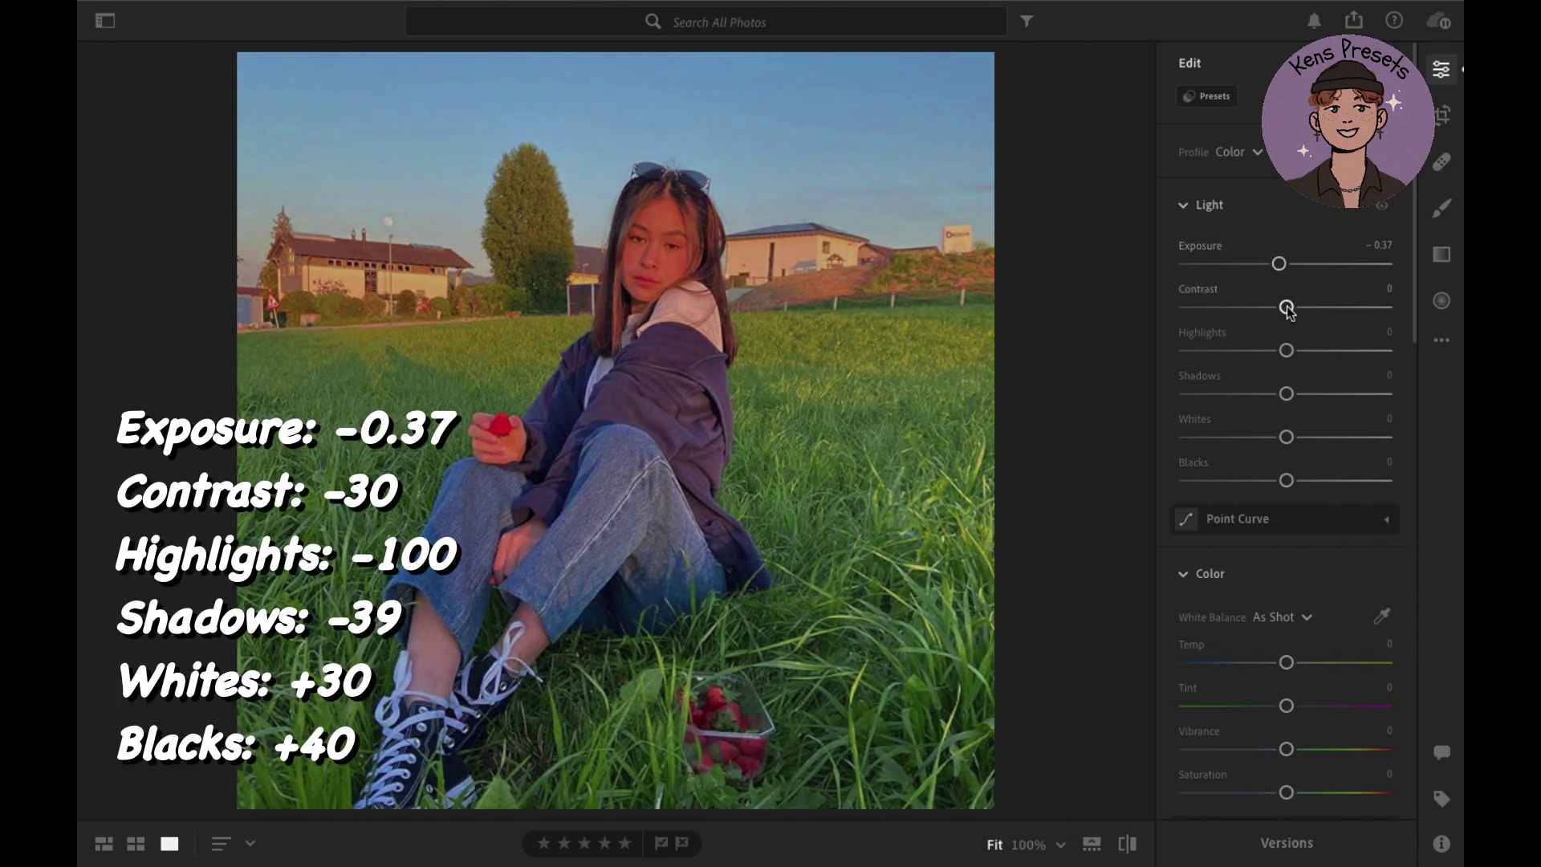
left_click_drag(1286, 308, 1258, 310)
left_click_drag(1287, 355, 1145, 361)
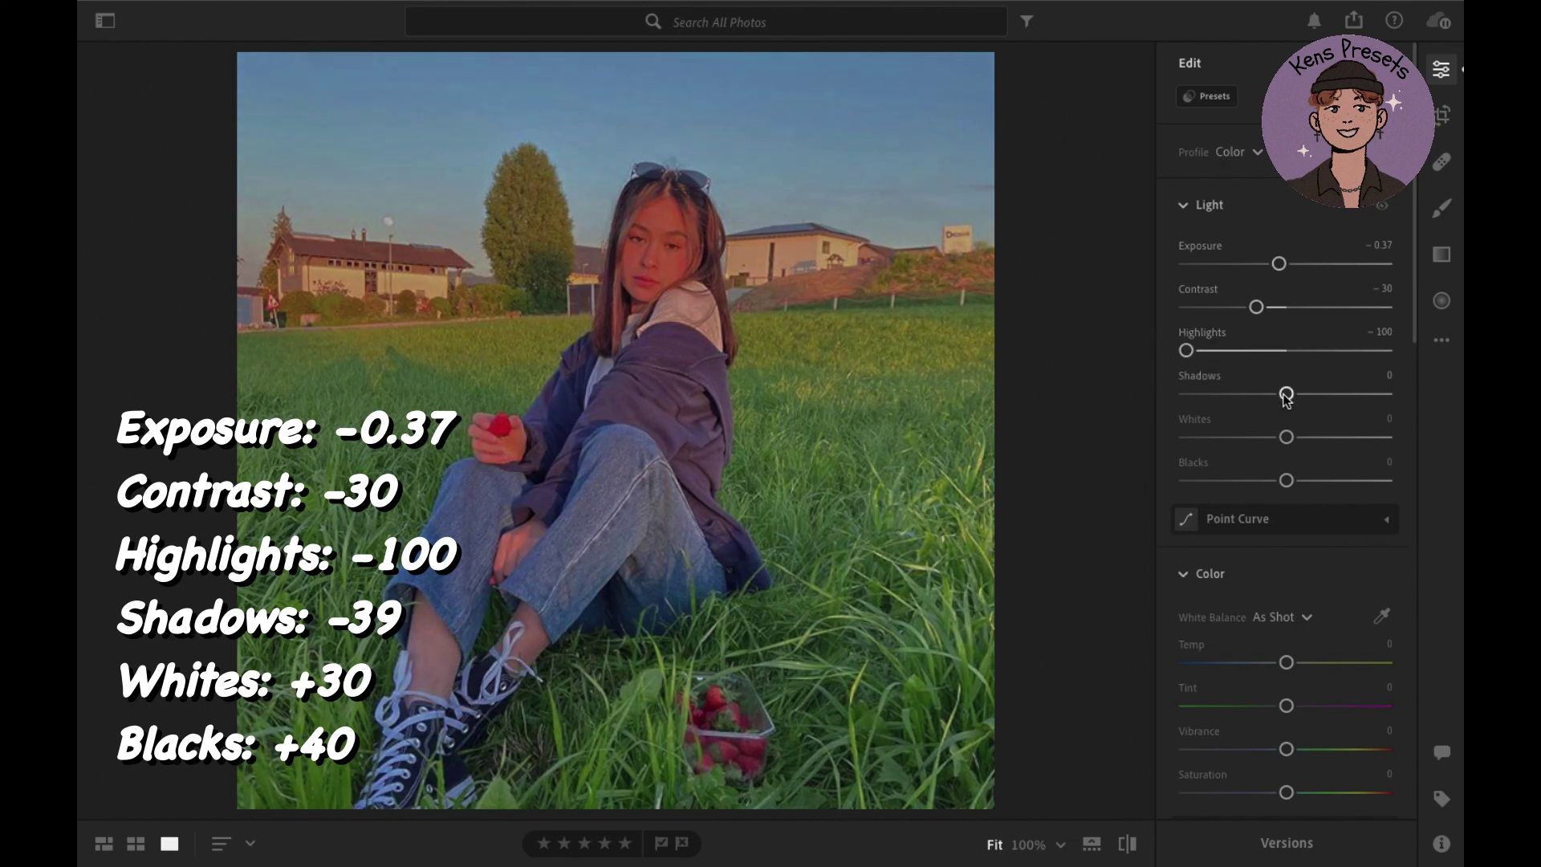
mouse_move(1286, 397)
left_mouse_down()
mouse_move(1247, 399)
mouse_move(1320, 454)
left_mouse_up()
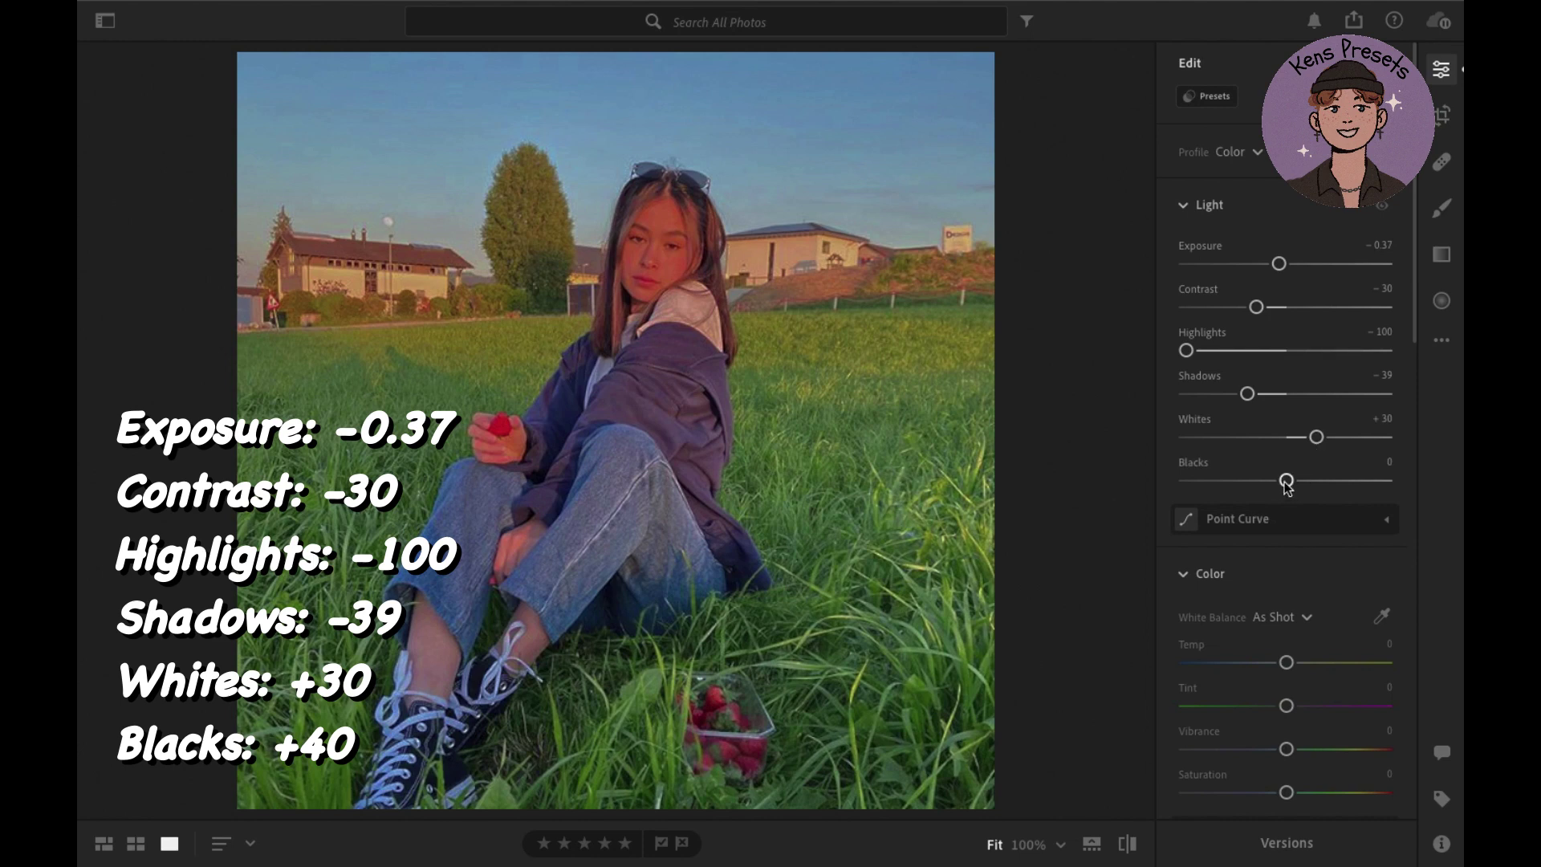
left_click_drag(1286, 486, 1325, 491)
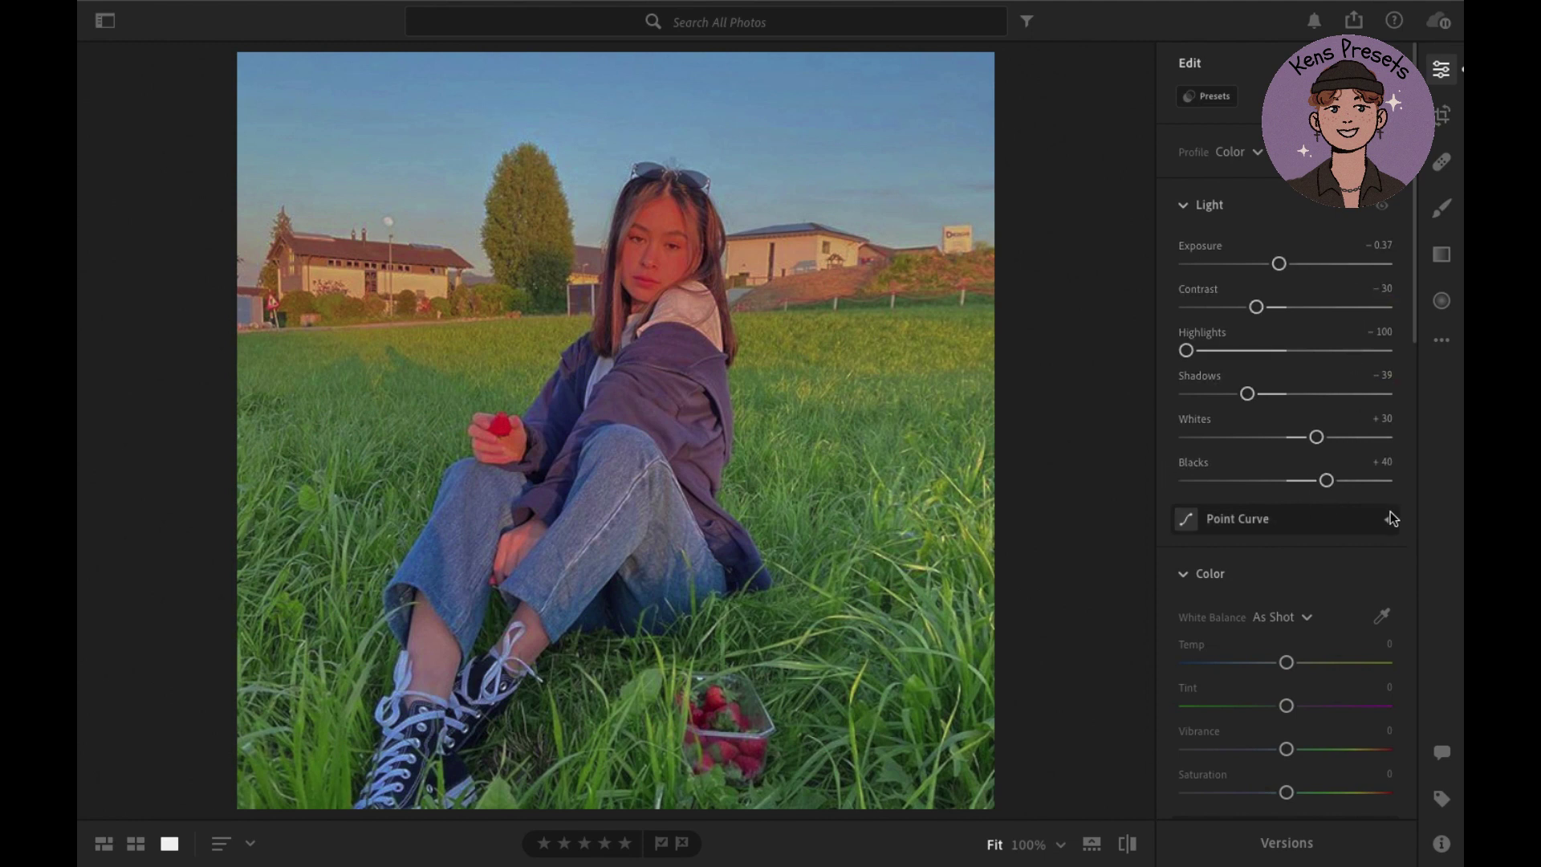
left_click(1392, 518)
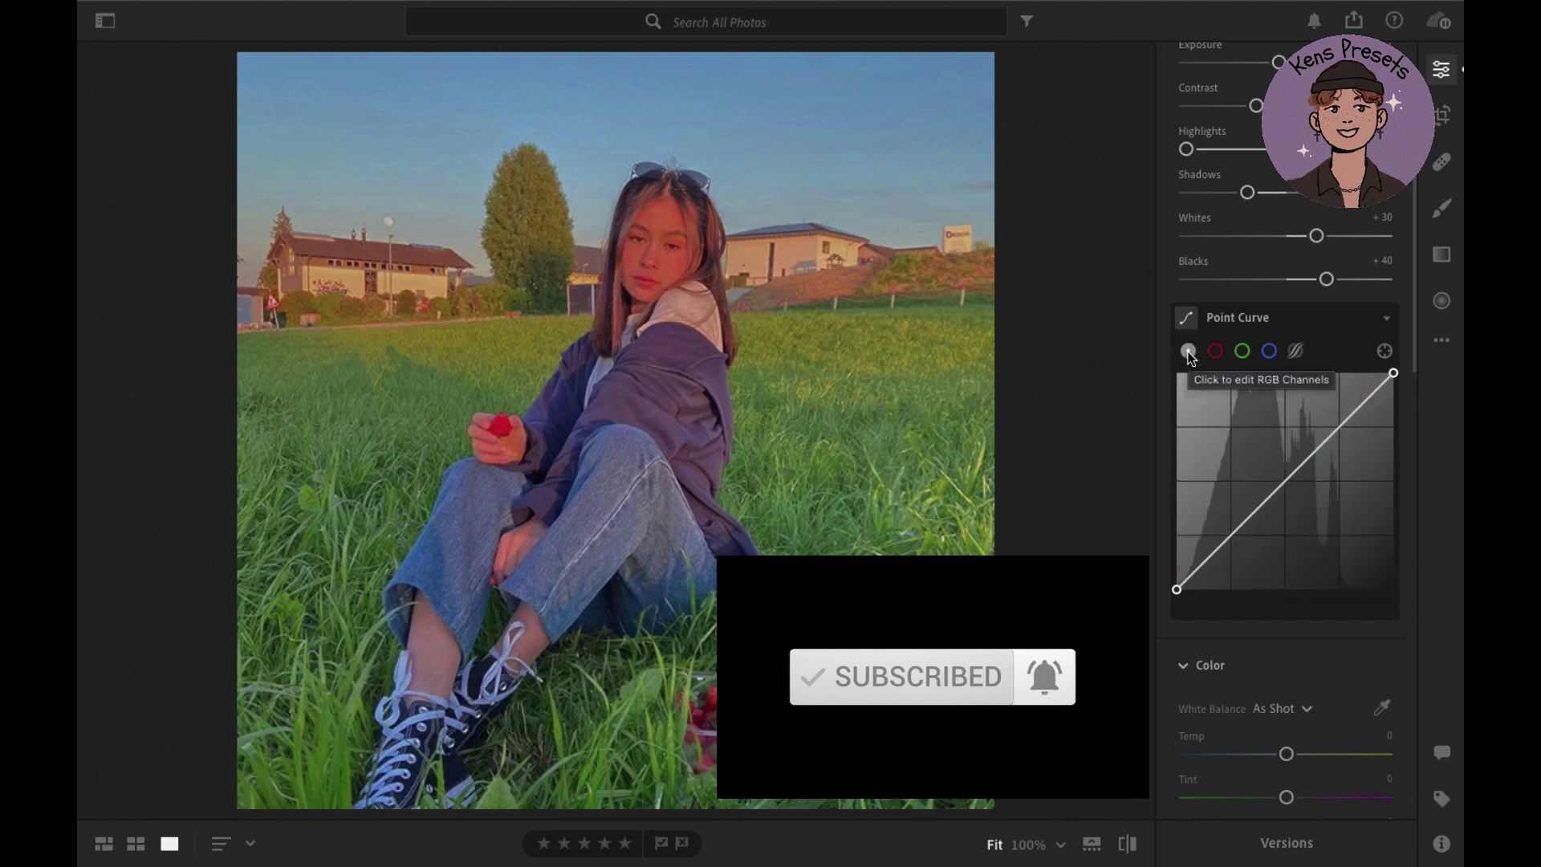
Lift the RGB curve's black point, add three midtone points, and lower the white point to 89.4.
left_click_drag(1176, 587, 1169, 576)
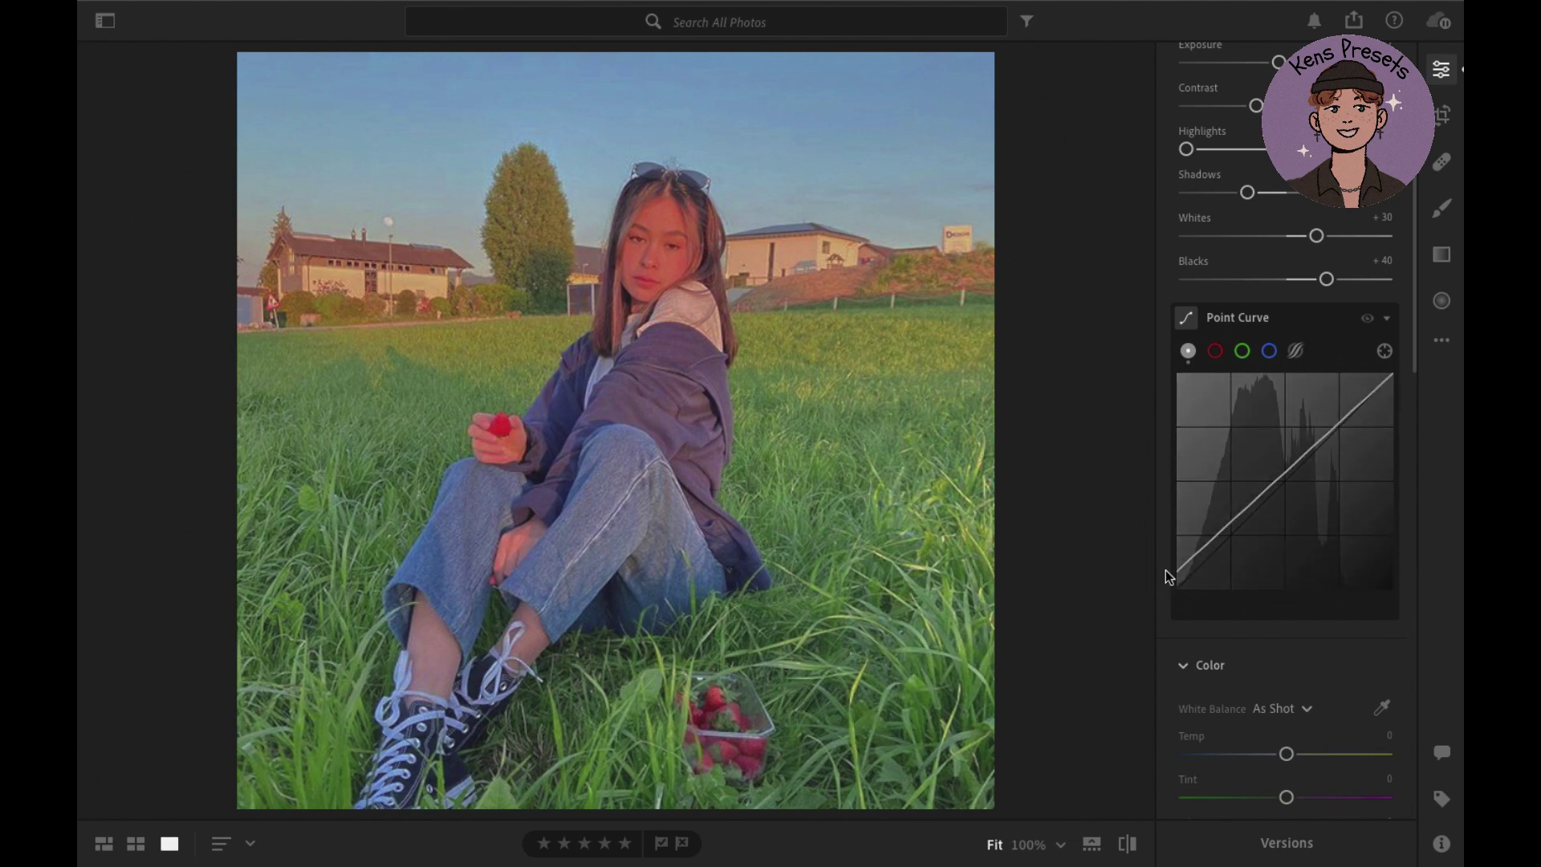
left_click_drag(1230, 528, 1237, 538)
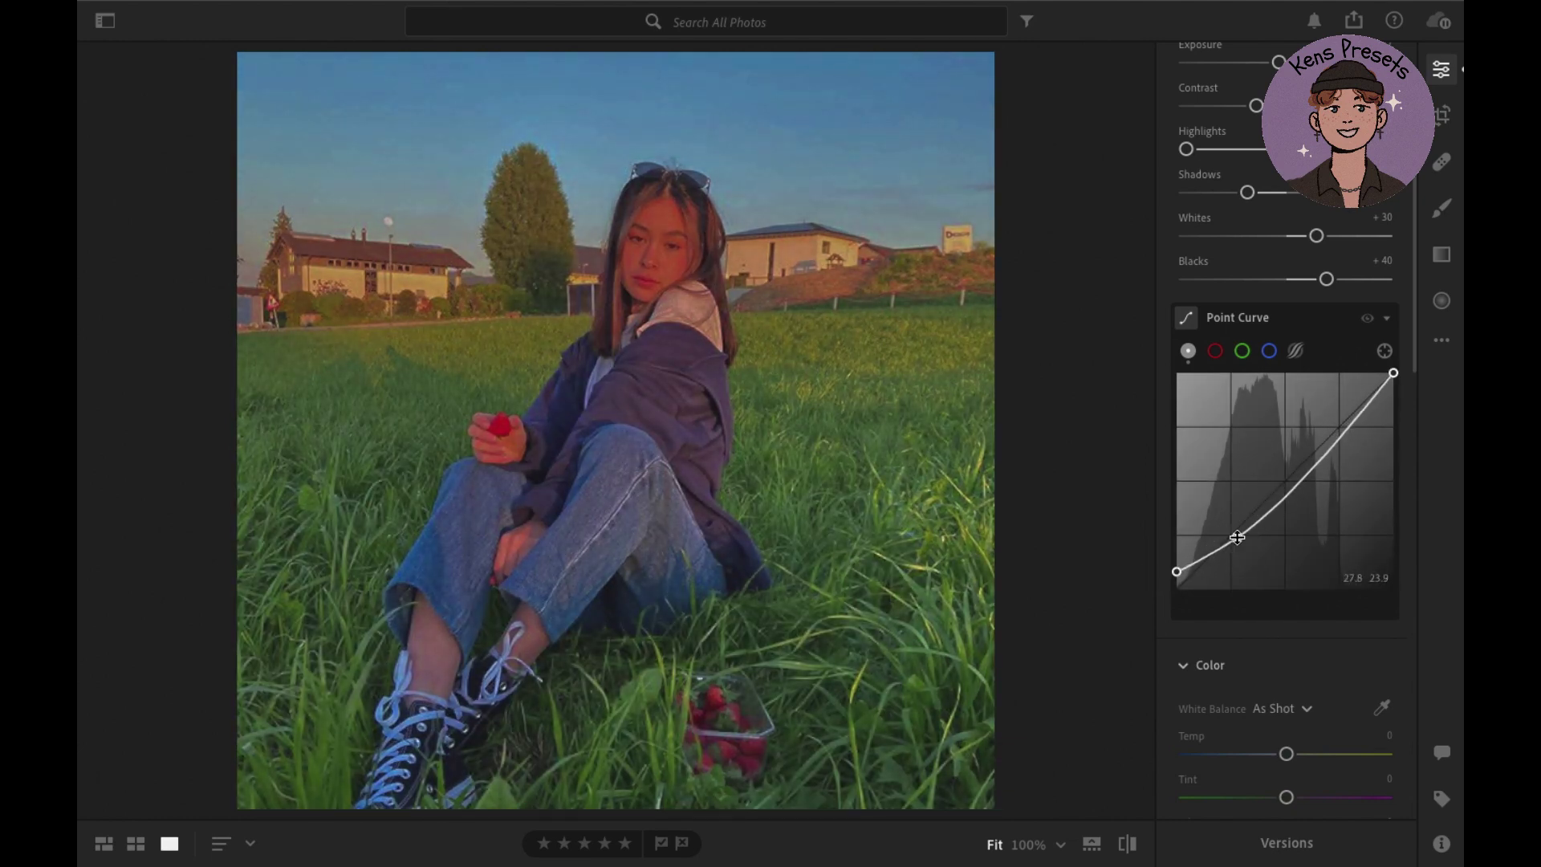
left_click_drag(1291, 505, 1287, 498)
left_click_drag(1333, 449, 1328, 437)
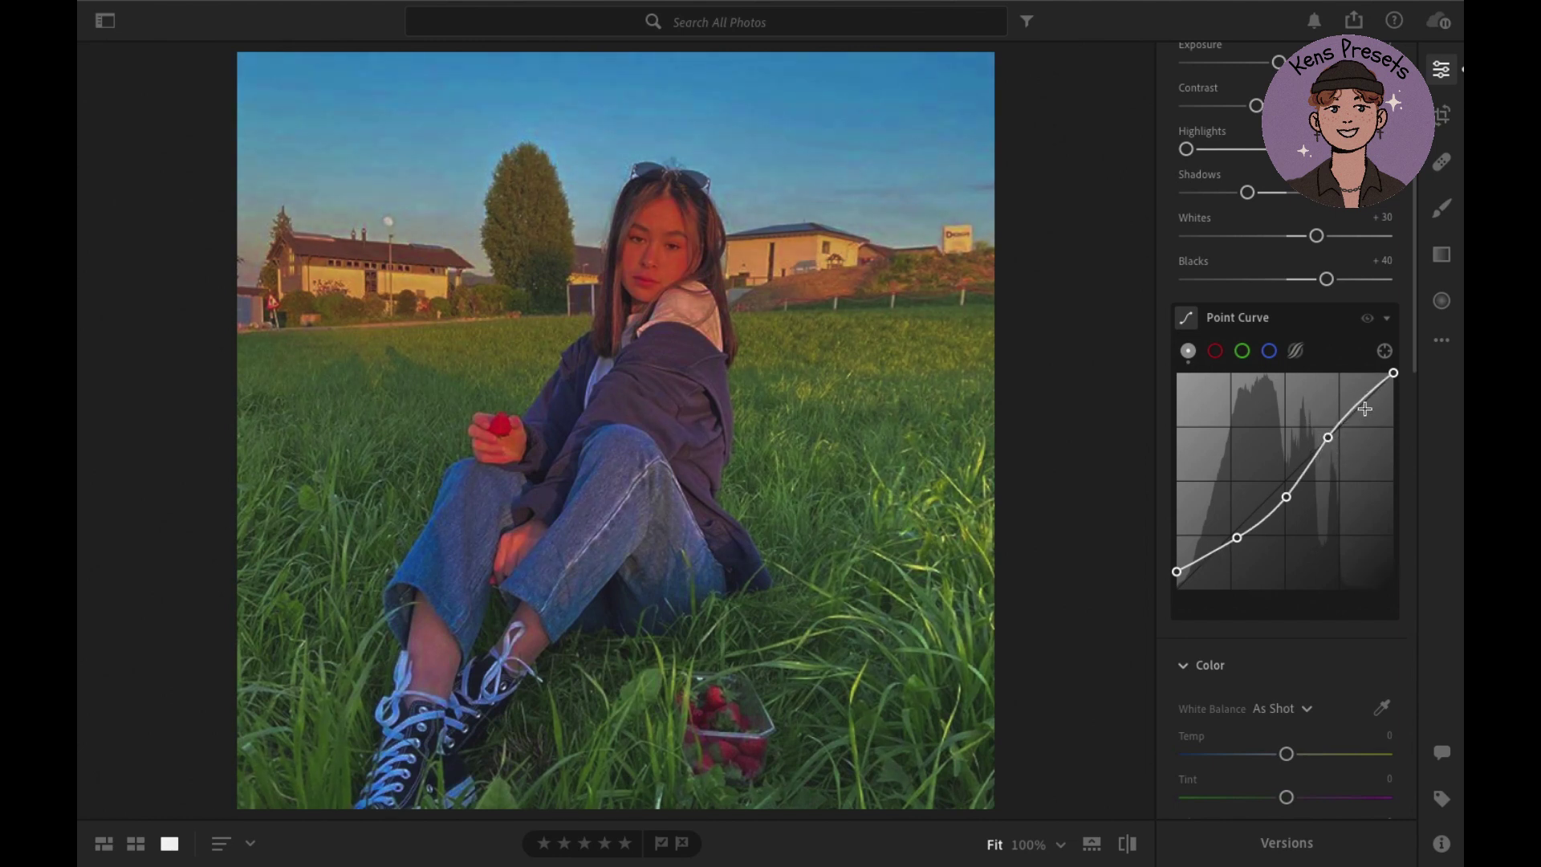
left_click_drag(1393, 375, 1410, 397)
left_click(1216, 351)
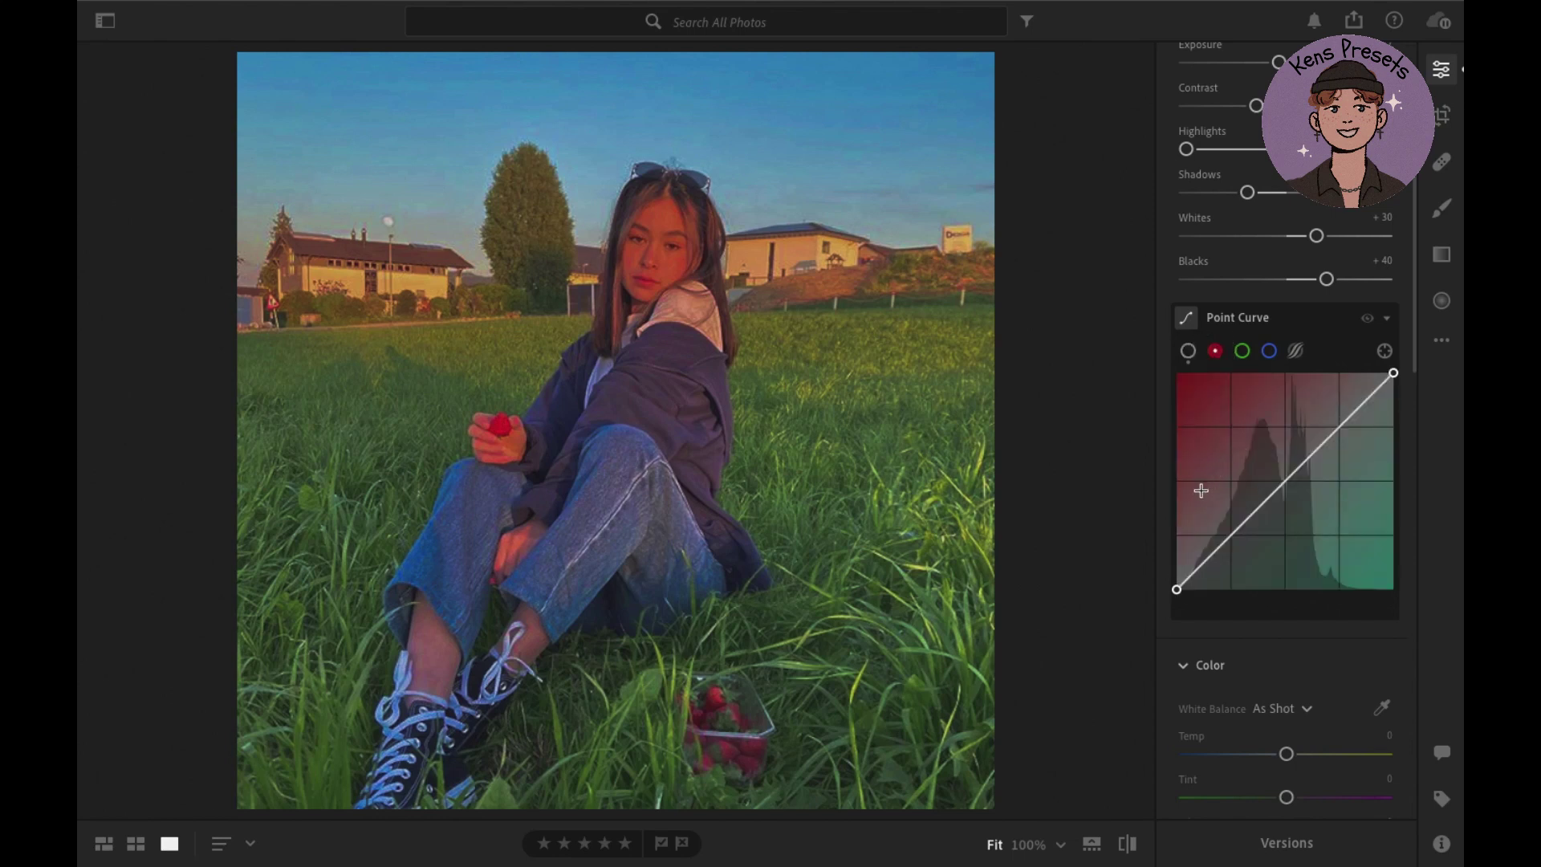
On the Red curve, lift the shadow end, add a midpoint, and pull in the highlight end.
left_click_drag(1177, 590, 1162, 576)
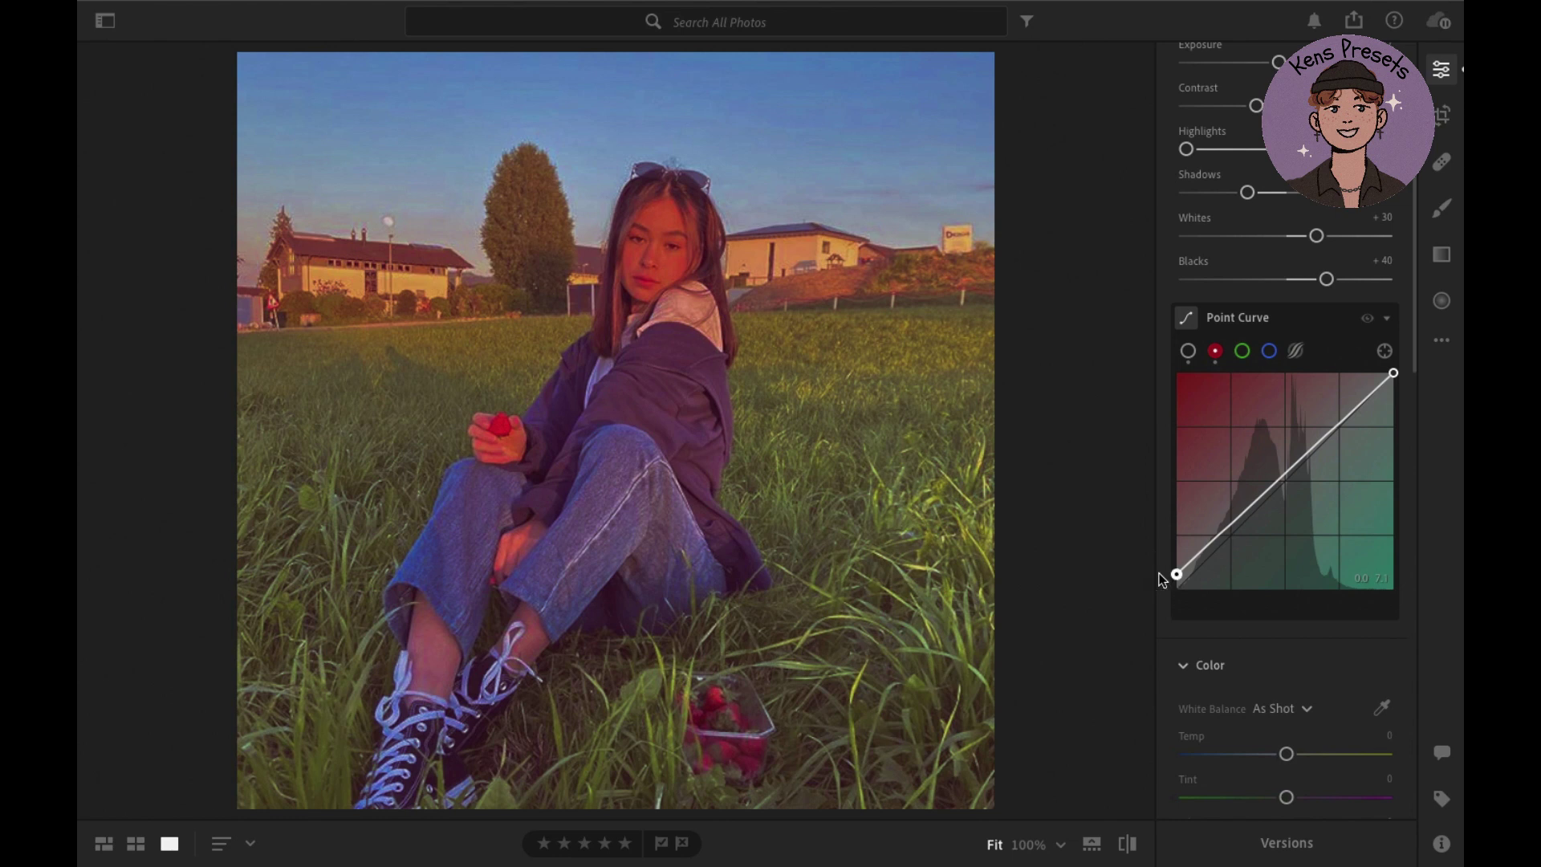
left_click_drag(1284, 483, 1279, 481)
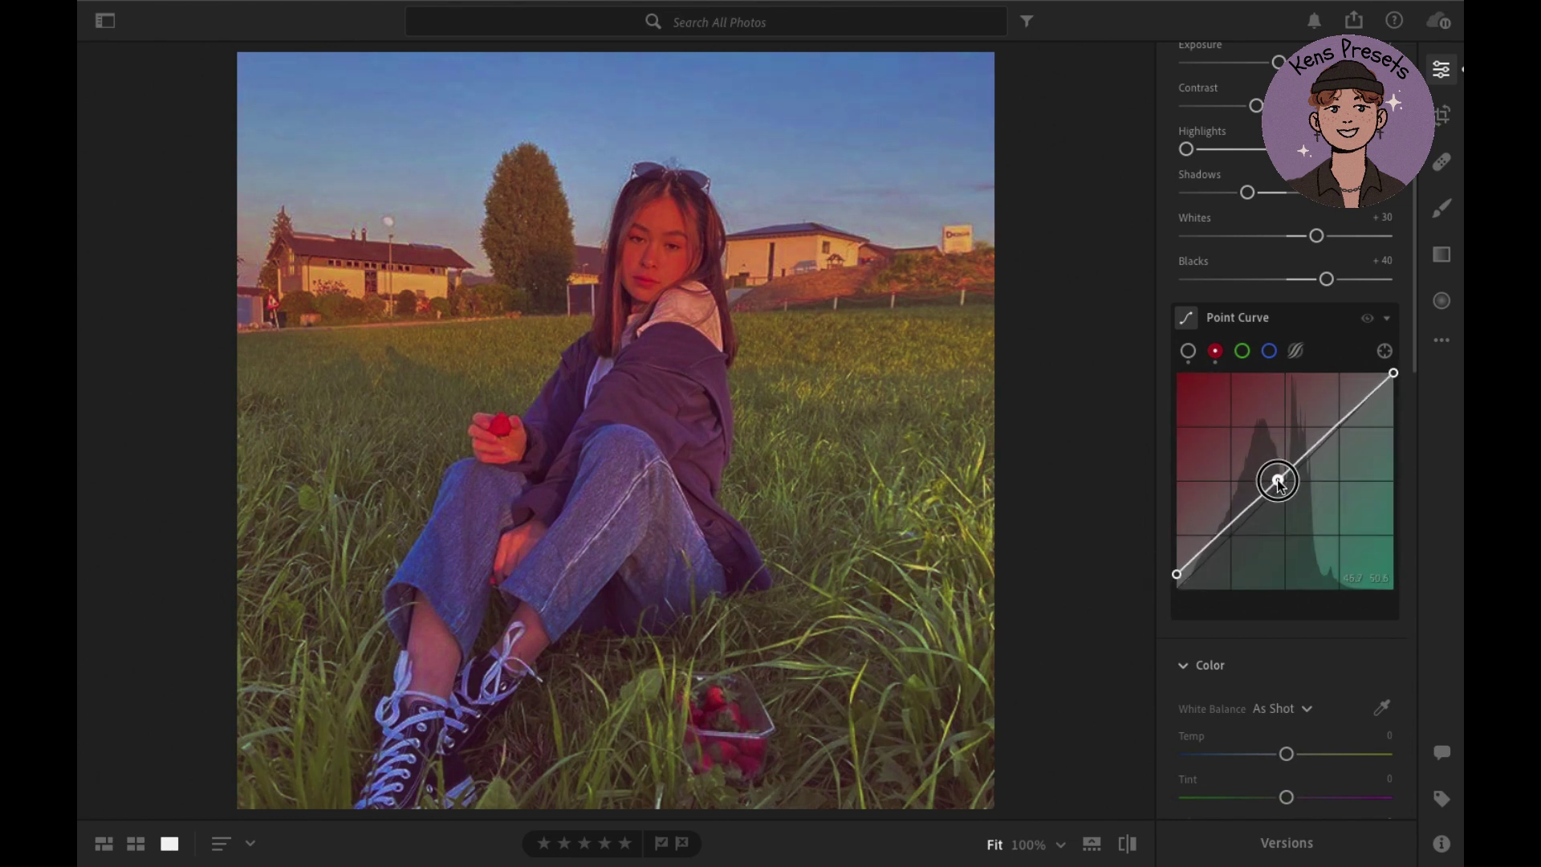
left_click_drag(1394, 373, 1377, 368)
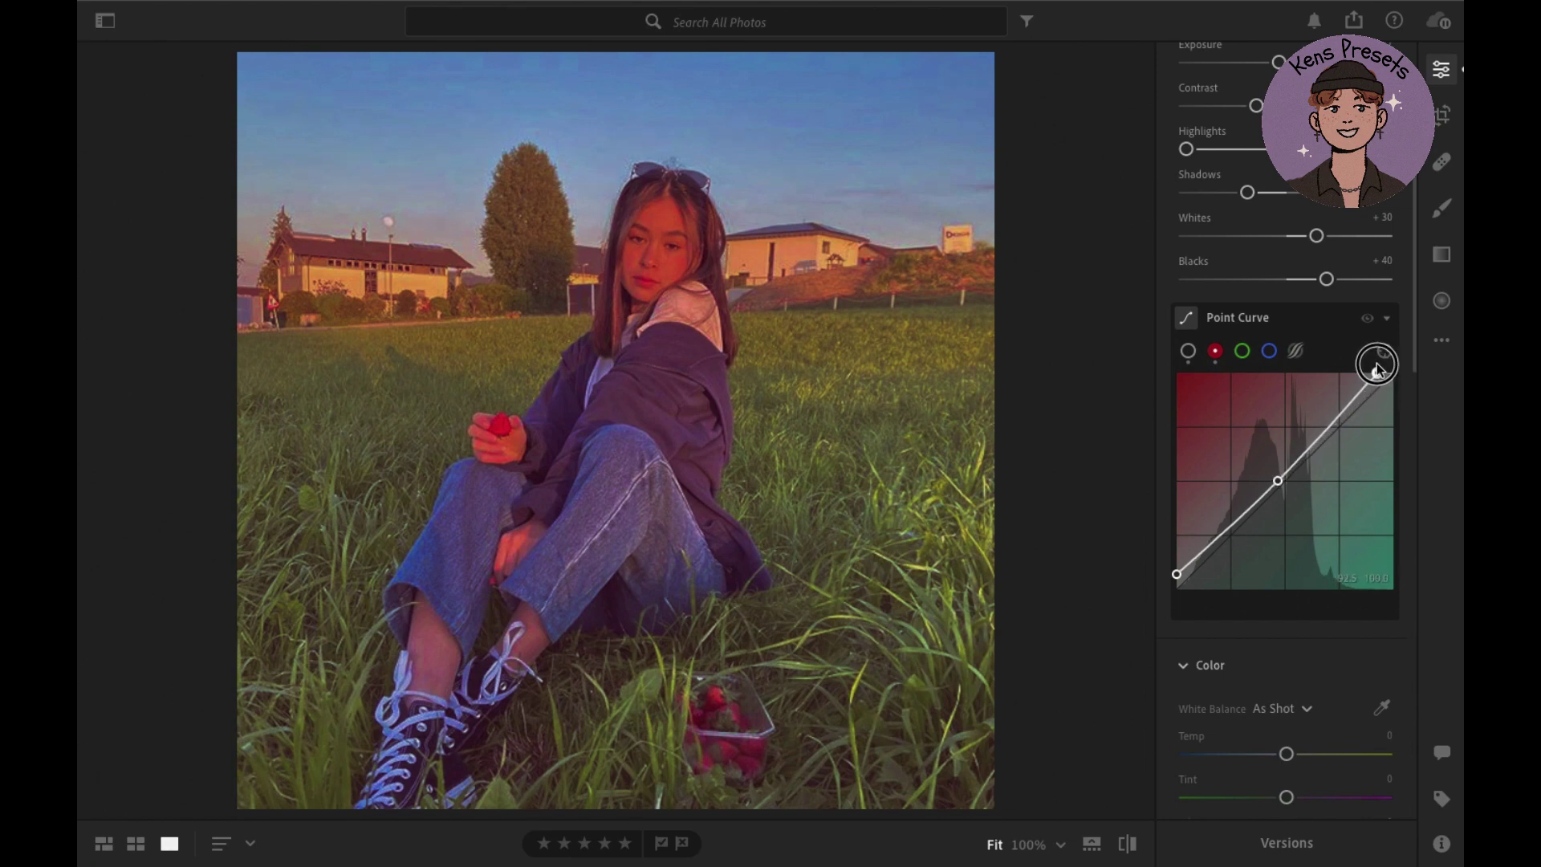
mouse_move(1378, 368)
left_mouse_down()
mouse_move(1323, 351)
mouse_move(1376, 359)
left_mouse_up()
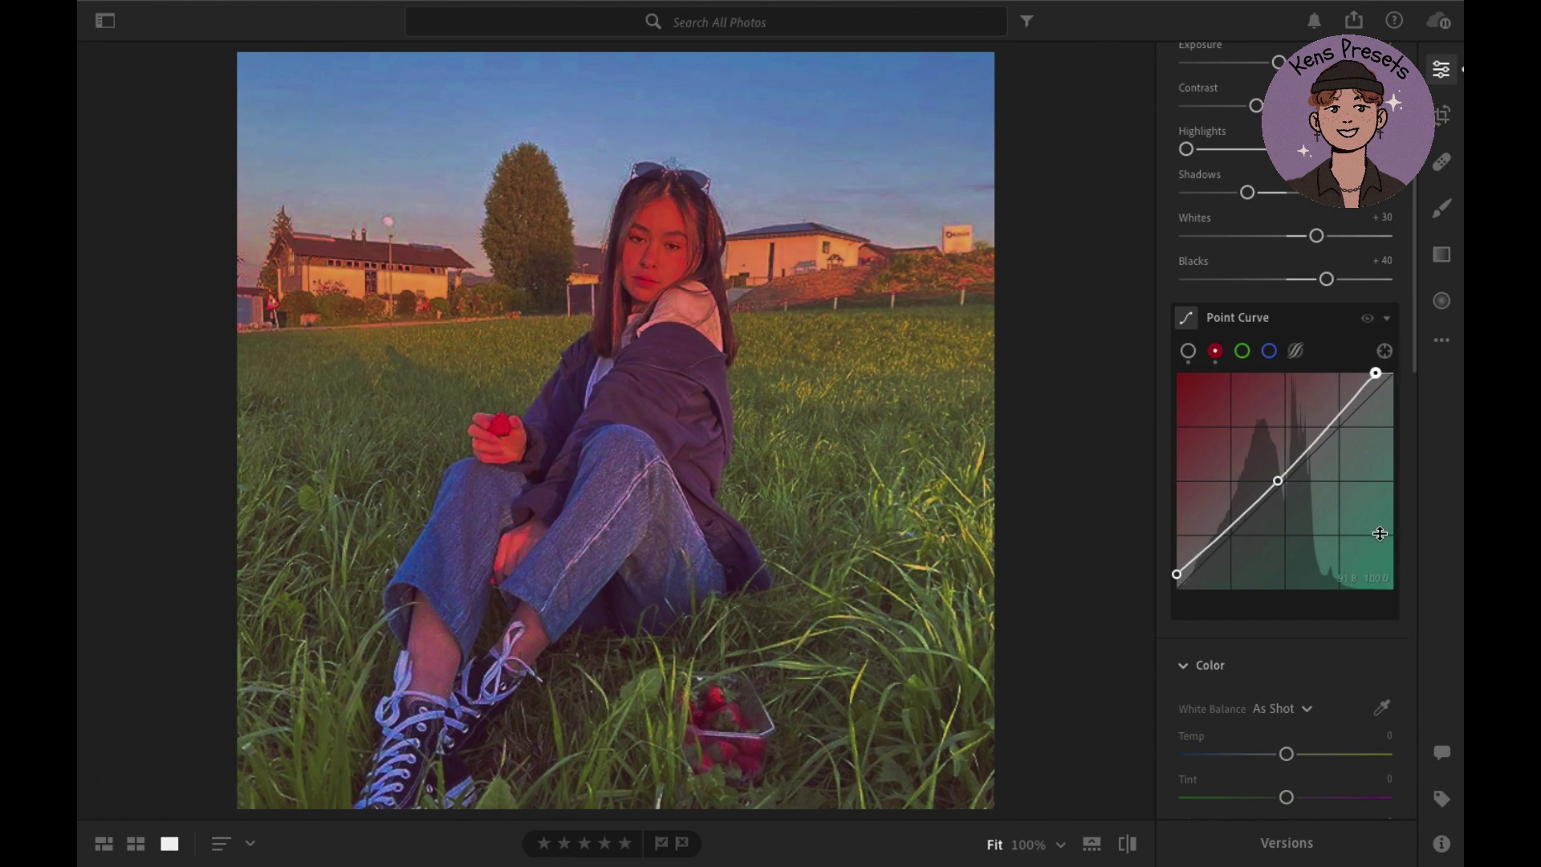
left_click(1243, 352)
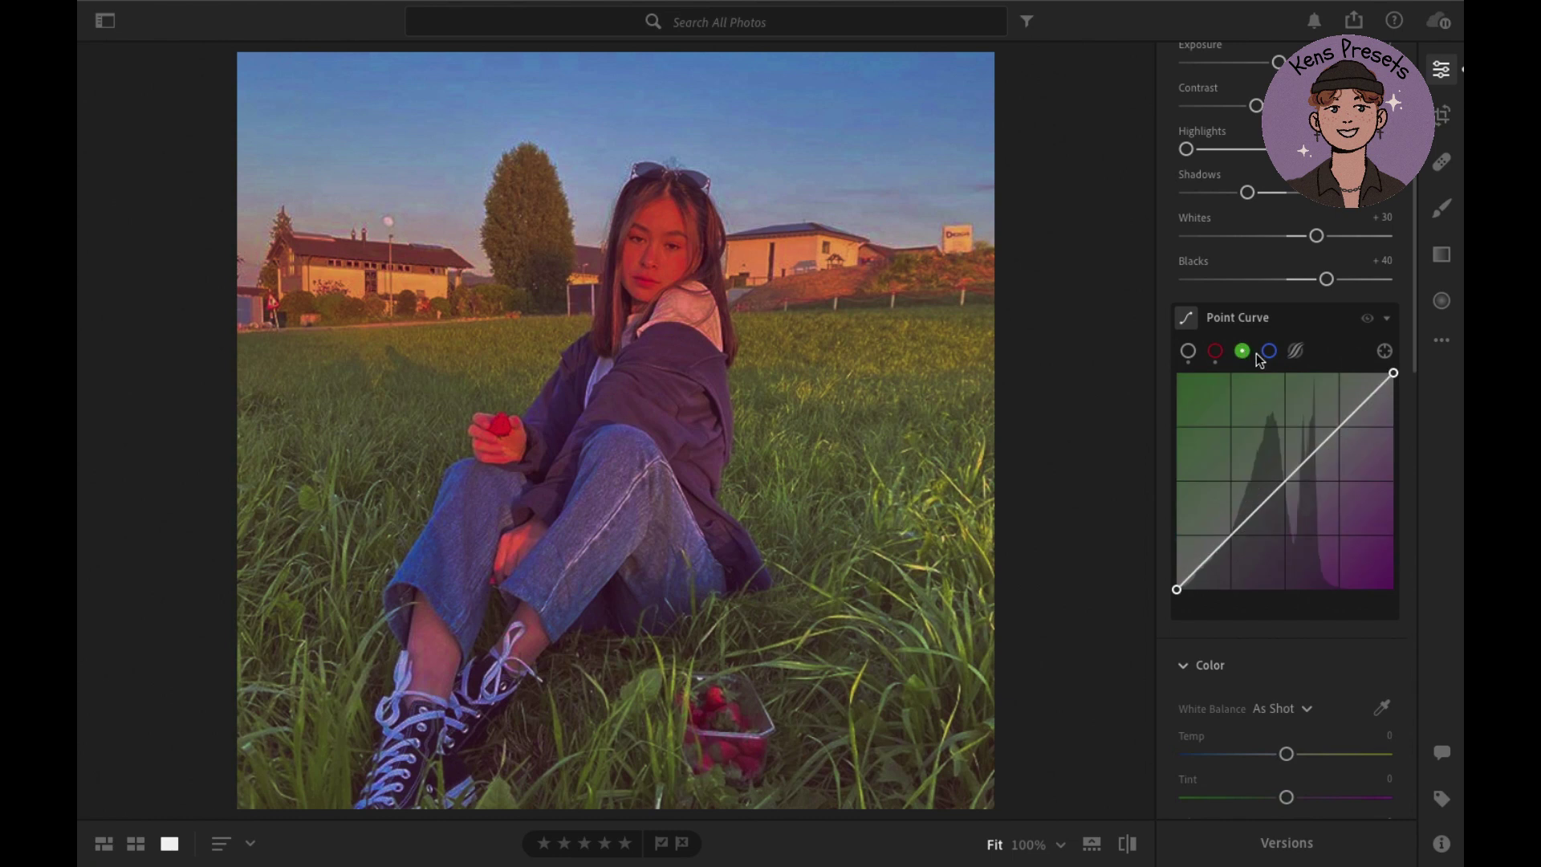
left_click(1269, 352)
left_click(1388, 319)
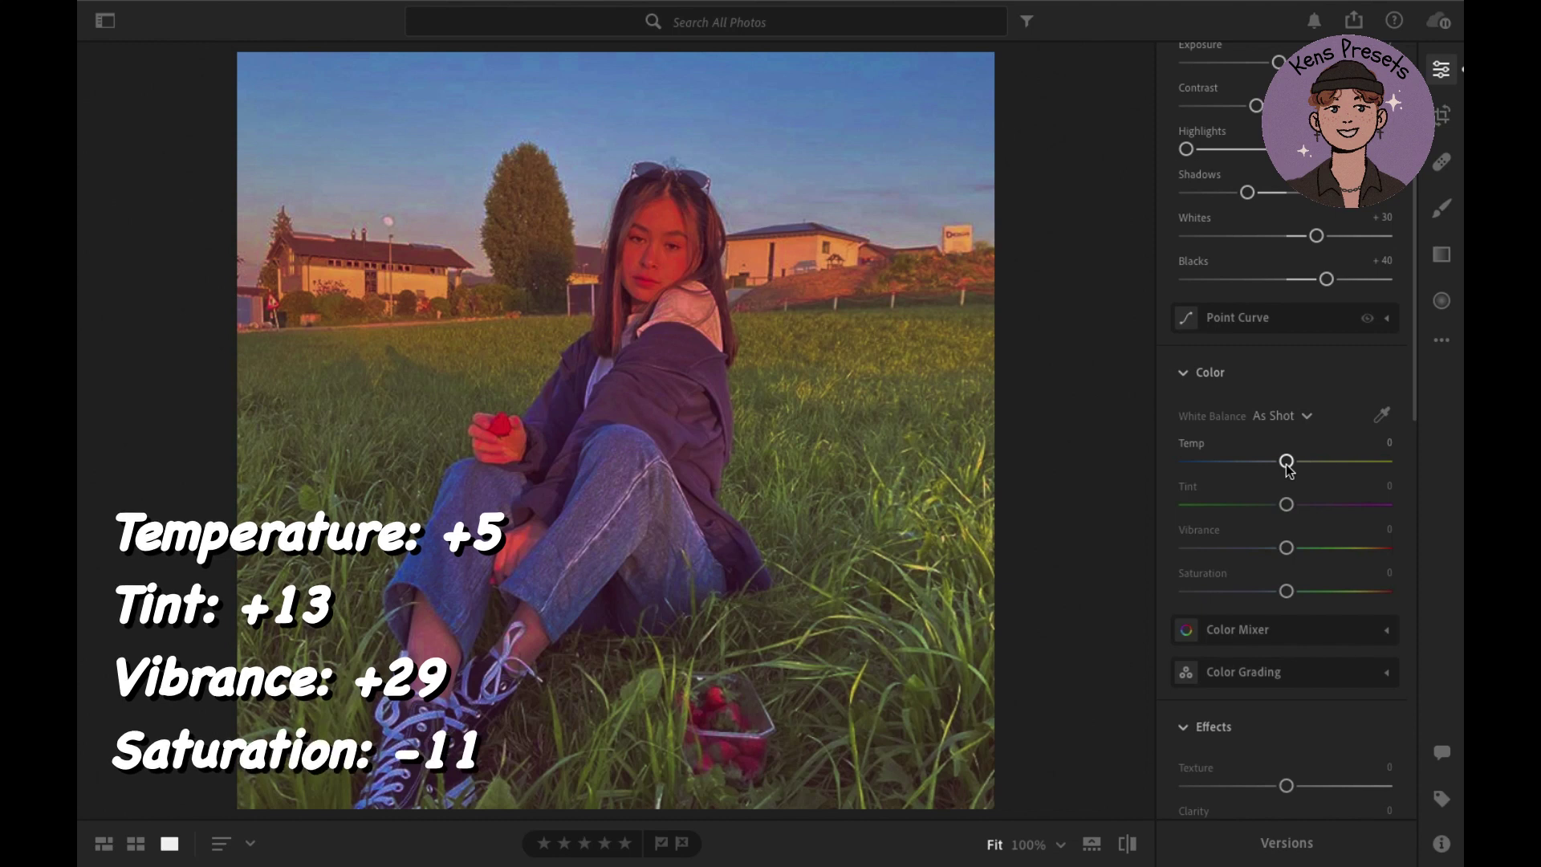
Set Temp +5, Tint +13, Vibrance +29 and Saturation -11 in the Color panel.
left_click_drag(1287, 468, 1292, 468)
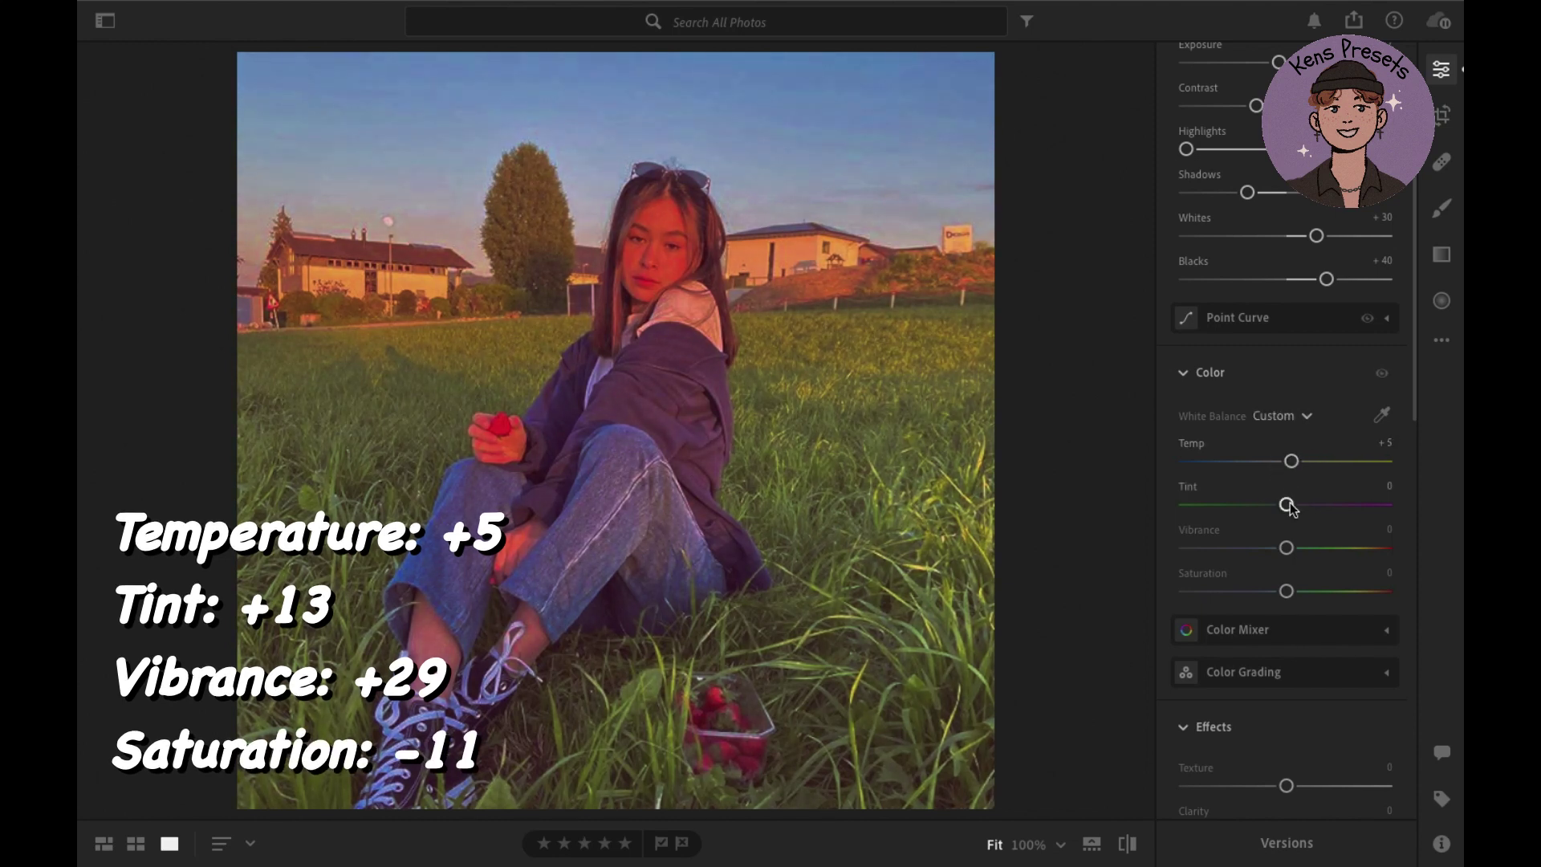
left_click_drag(1287, 505, 1299, 508)
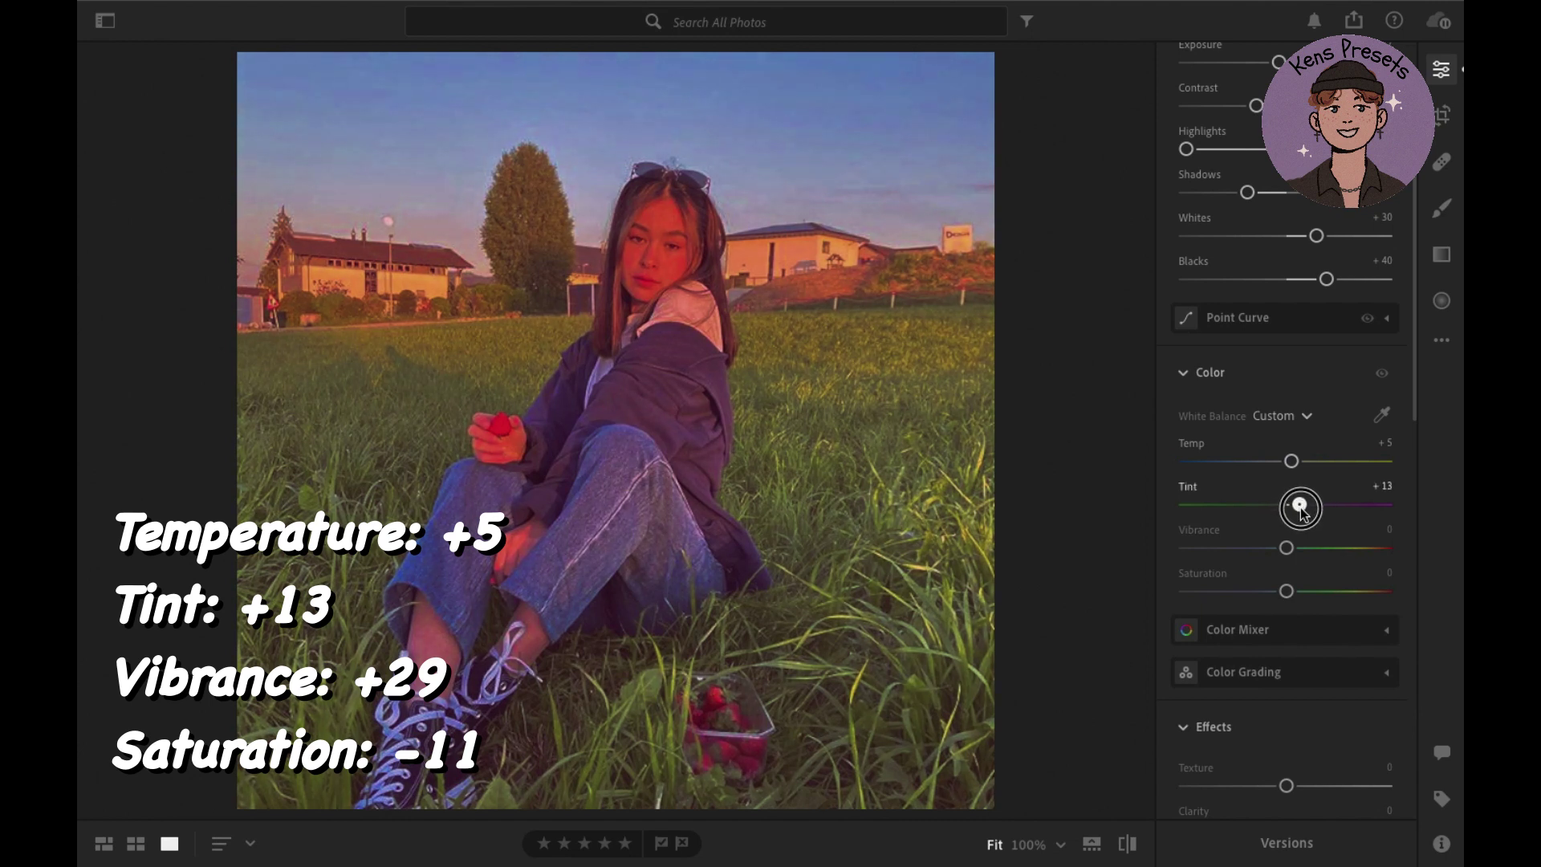
mouse_move(1284, 550)
left_mouse_down()
mouse_move(1314, 563)
mouse_move(1278, 592)
left_mouse_up()
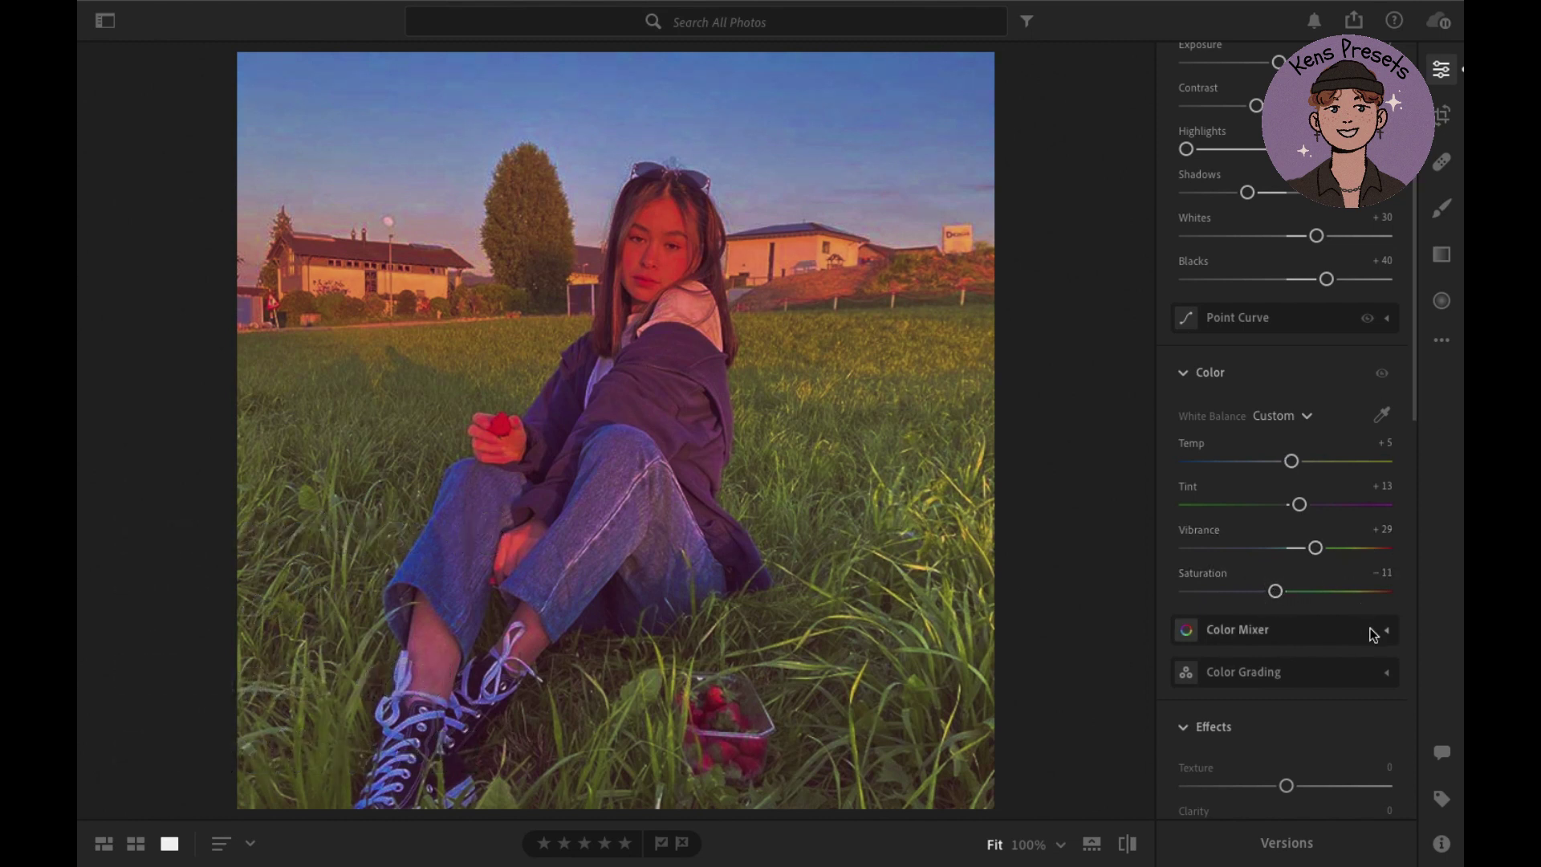
left_click(1375, 630)
left_click(1195, 466)
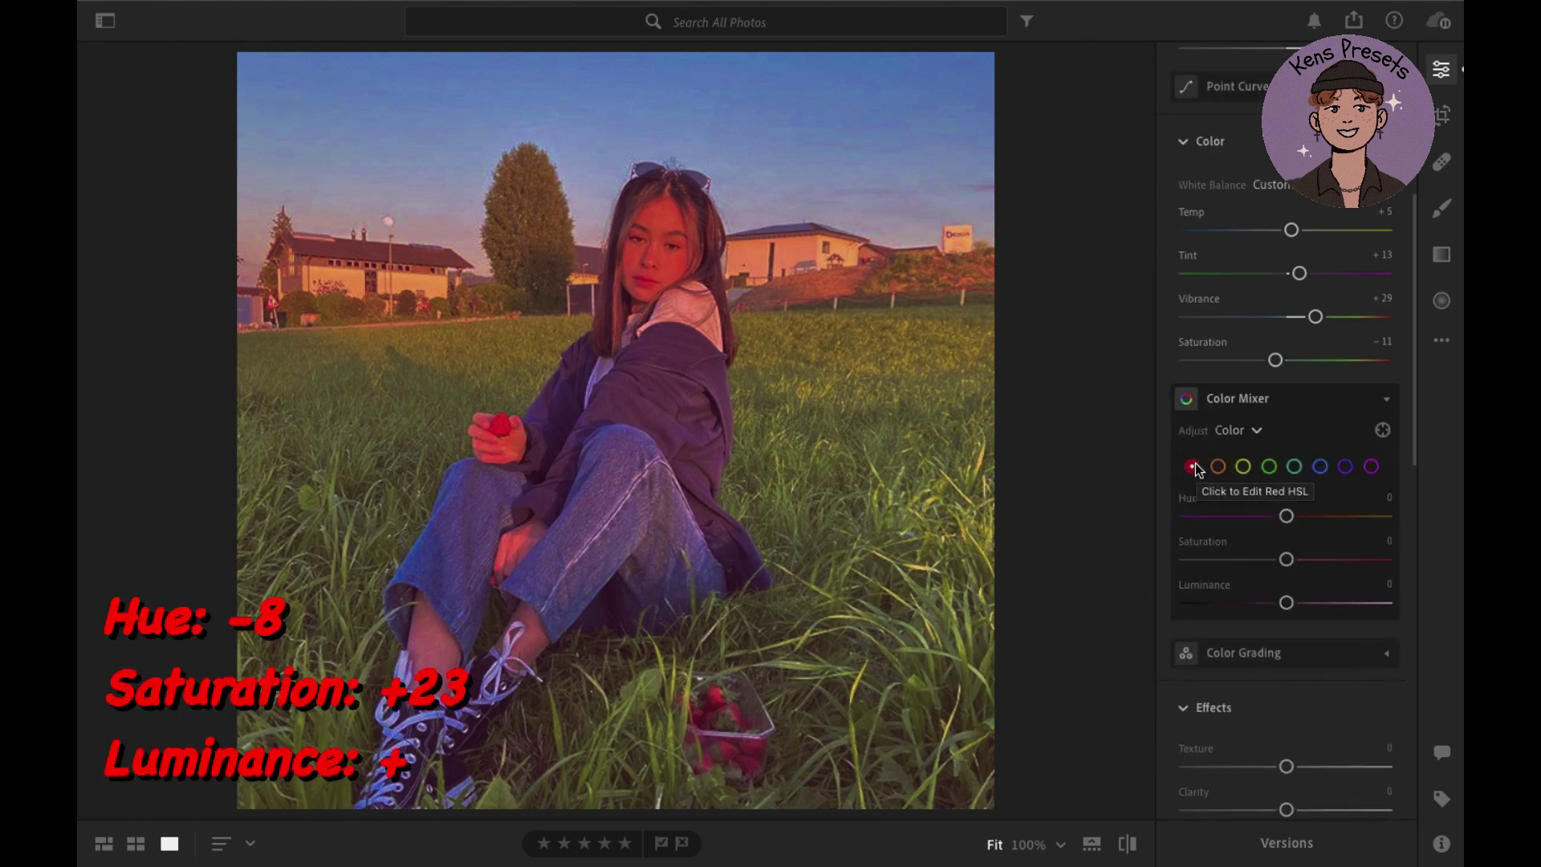
Tweak the red range with a slight hue shift, Saturation +23 and Luminance +7.
left_click_drag(1287, 517, 1279, 520)
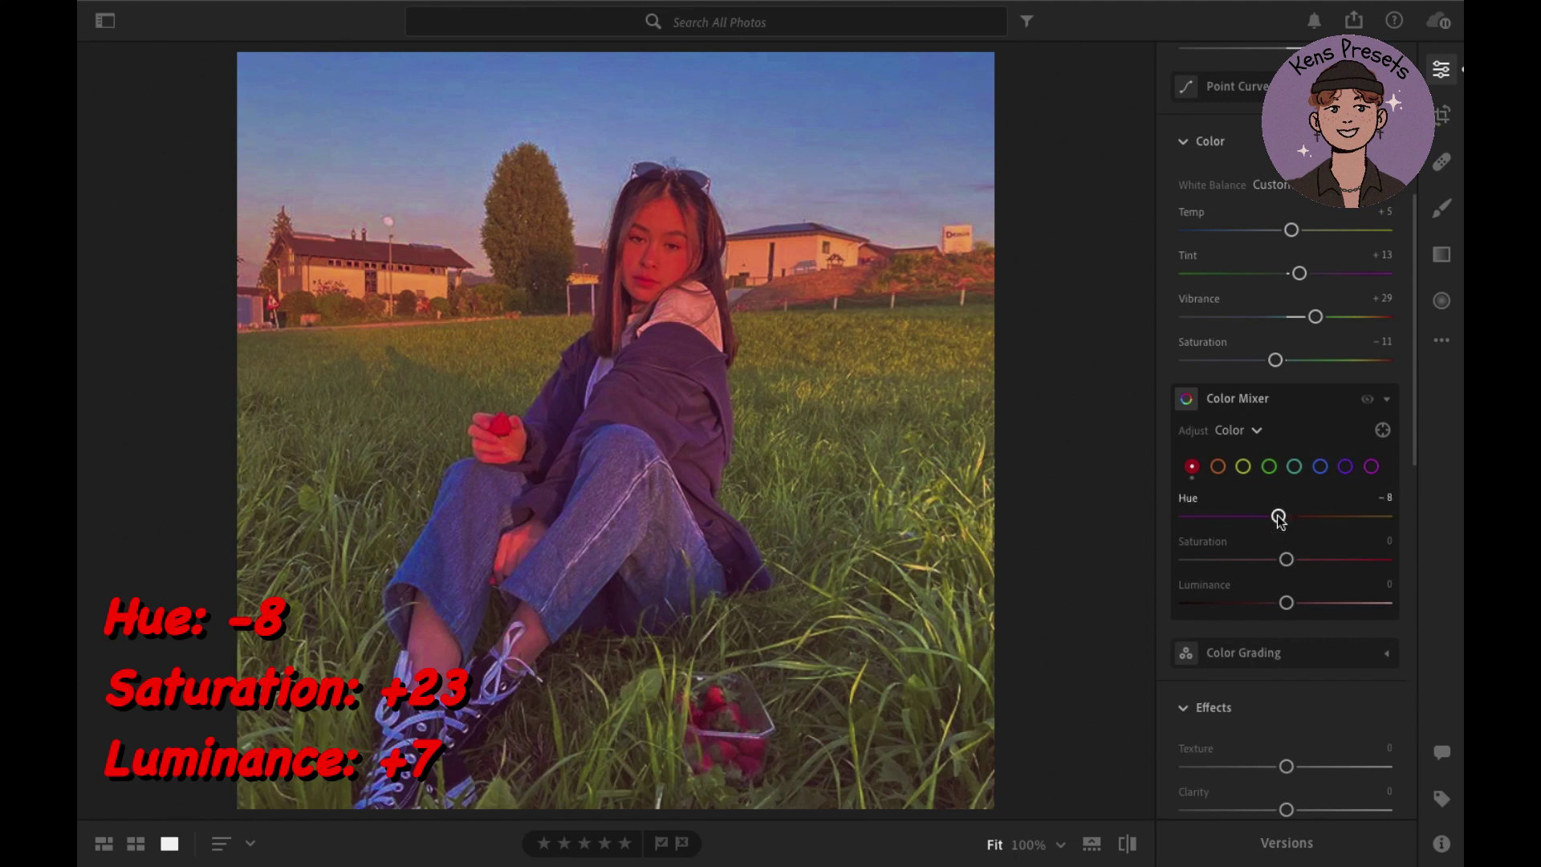
left_click_drag(1287, 561, 1311, 560)
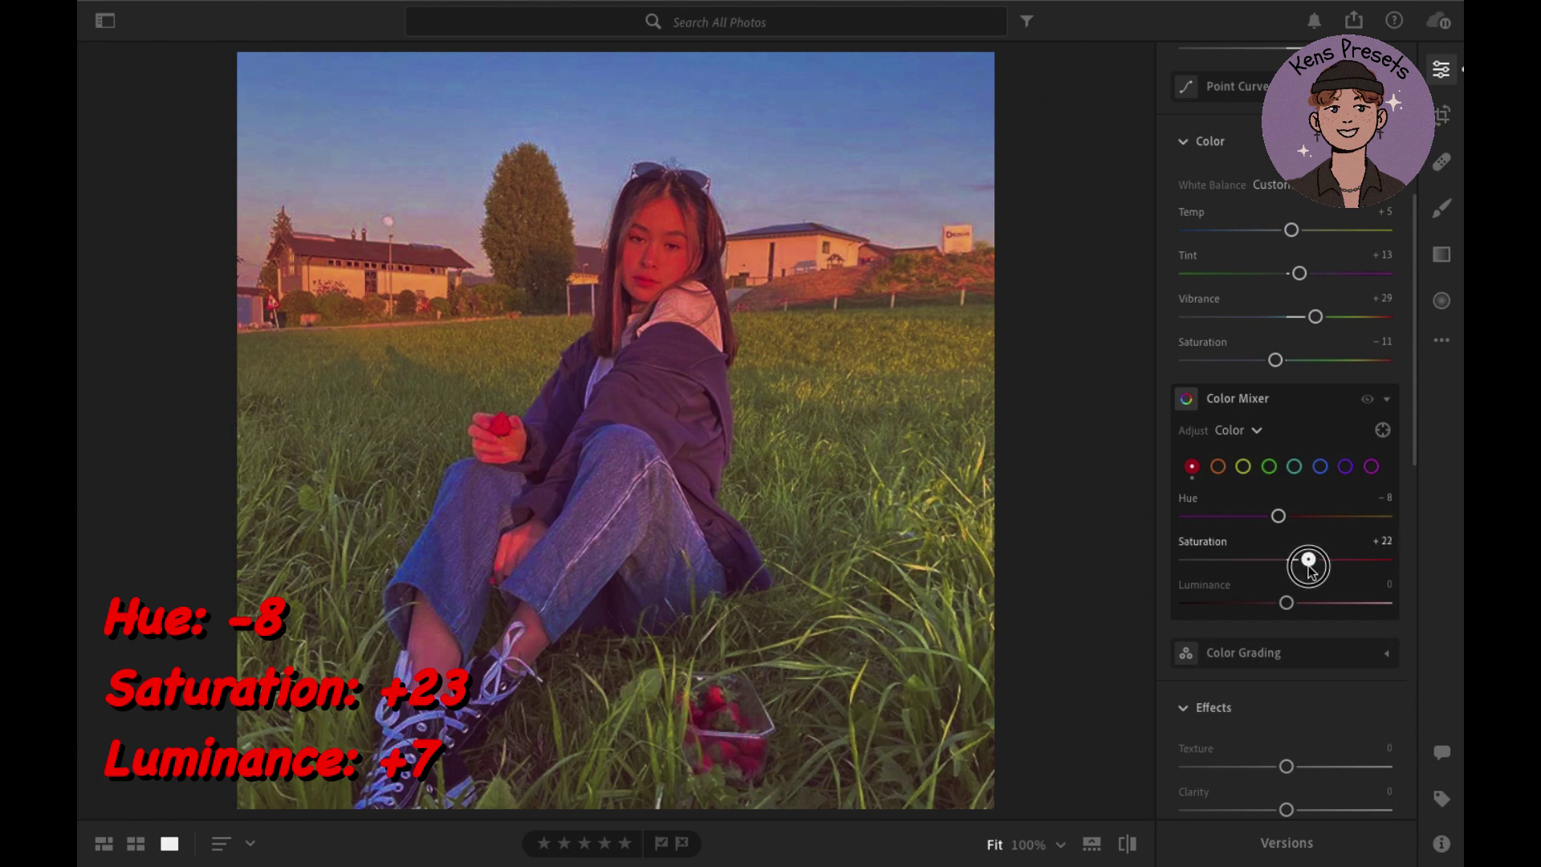
left_click_drag(1312, 568, 1310, 567)
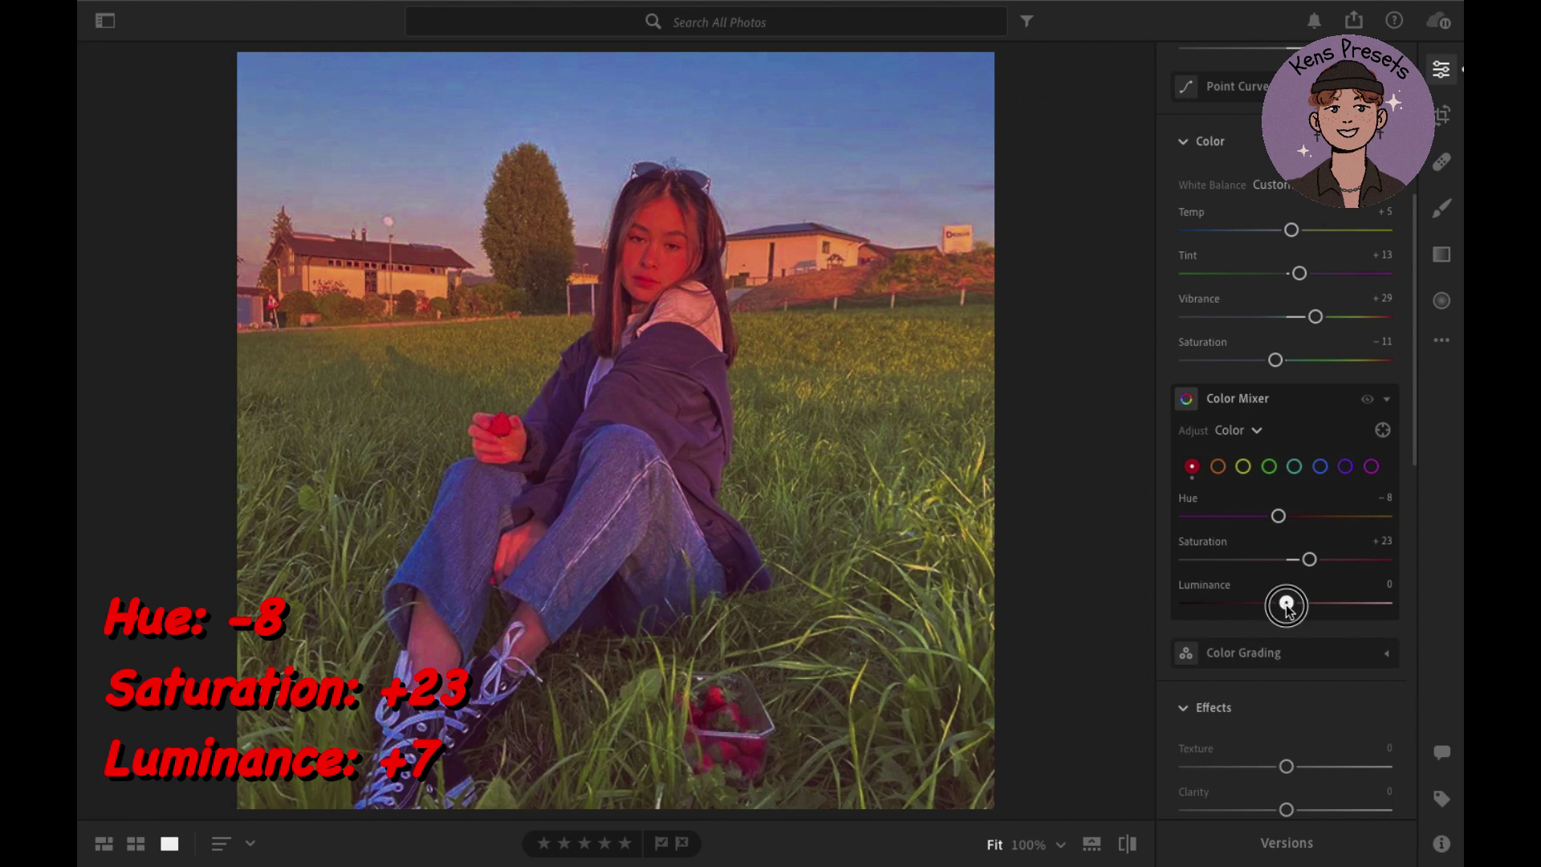
left_click_drag(1287, 604, 1293, 604)
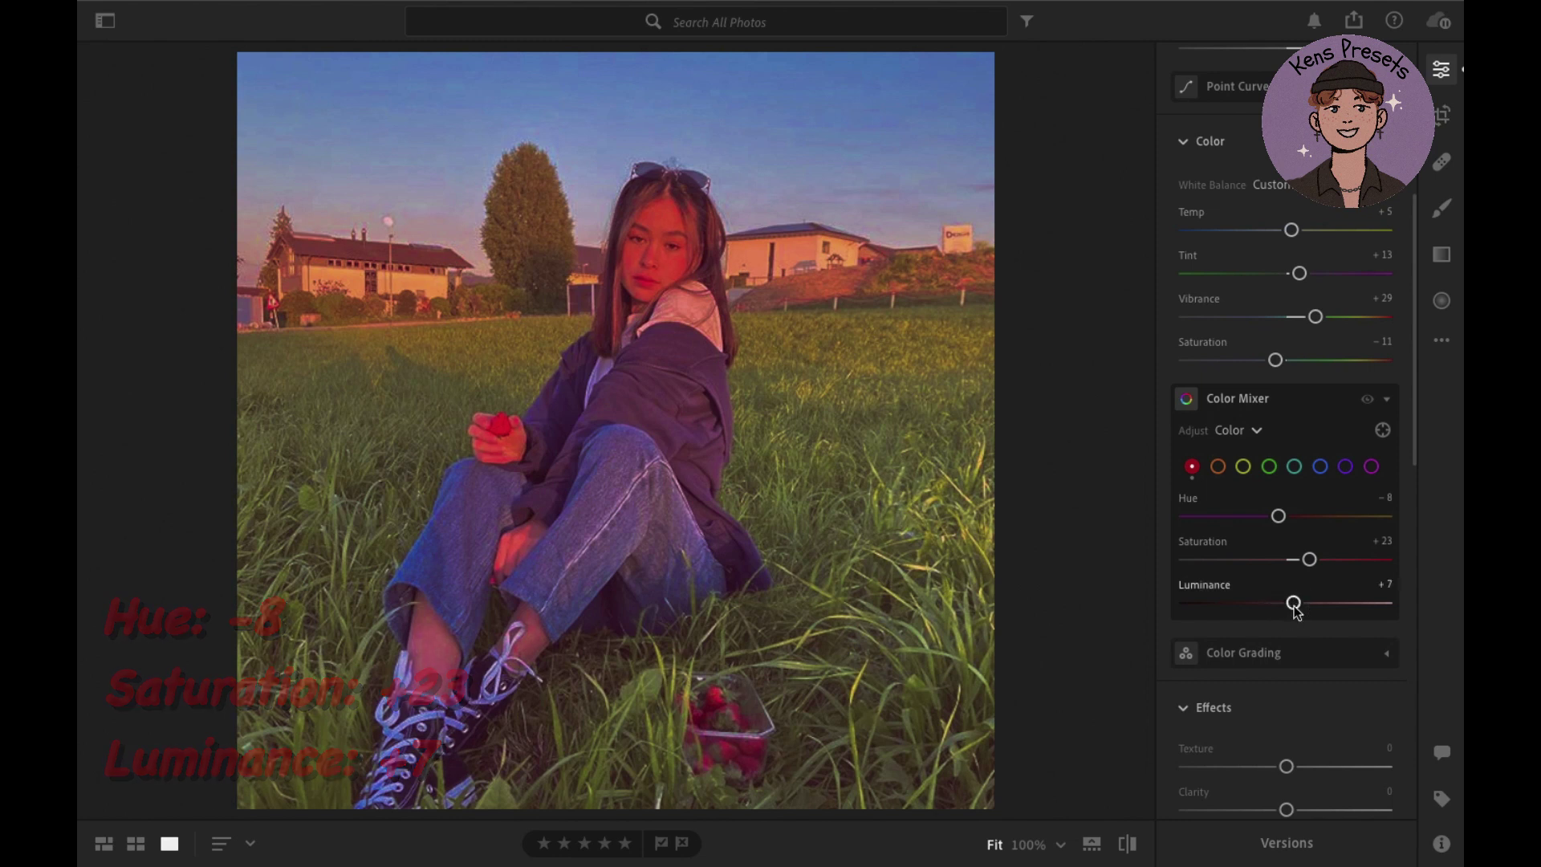
Set the orange range to Saturation -27 and Luminance +31.
left_click(1219, 467)
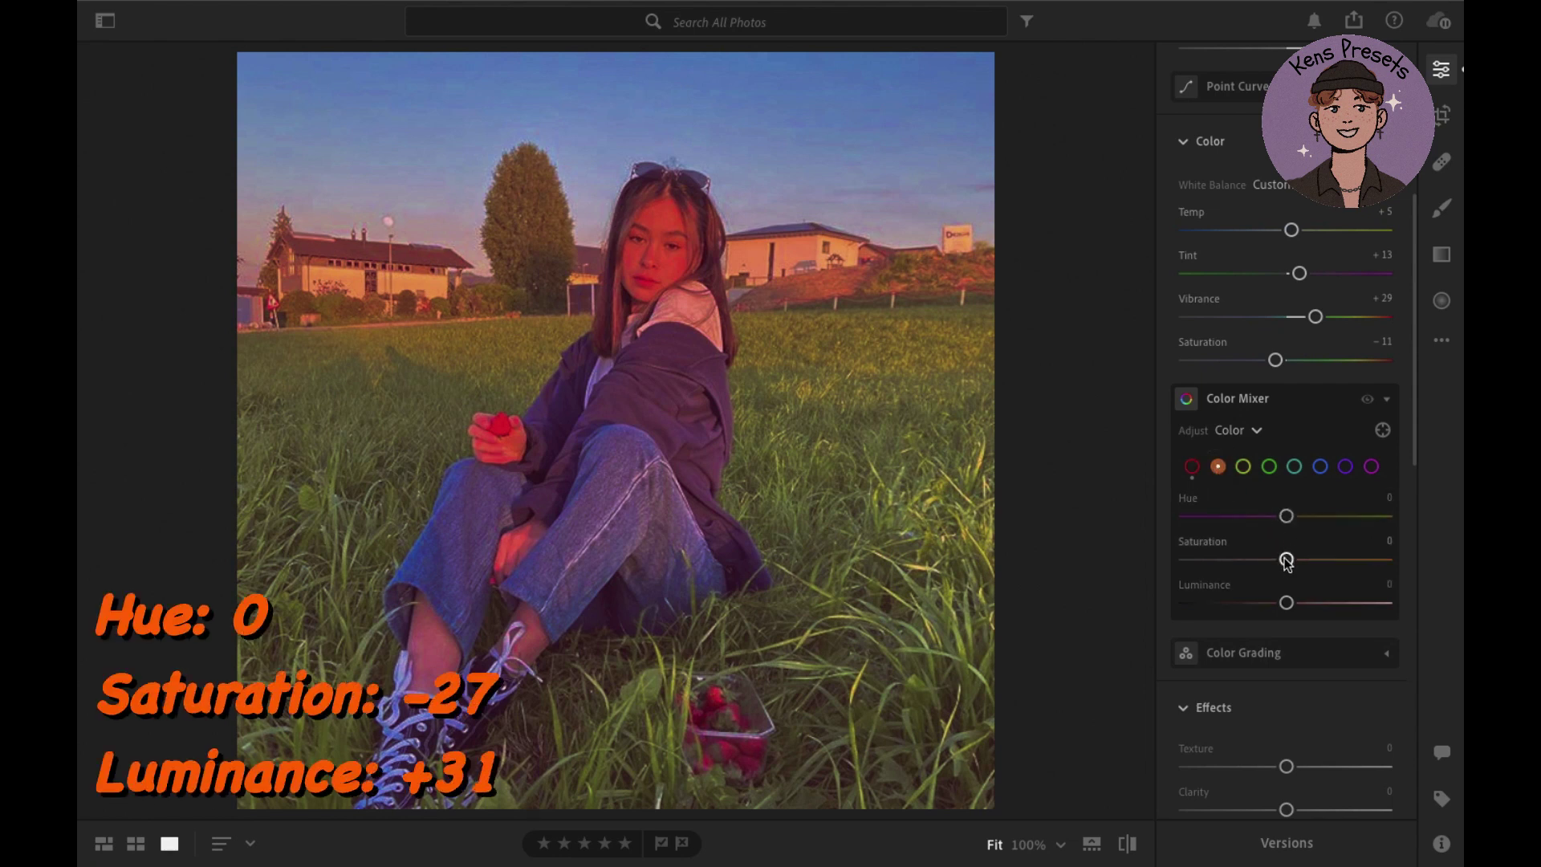
left_click_drag(1287, 559, 1259, 561)
left_click_drag(1286, 604, 1317, 616)
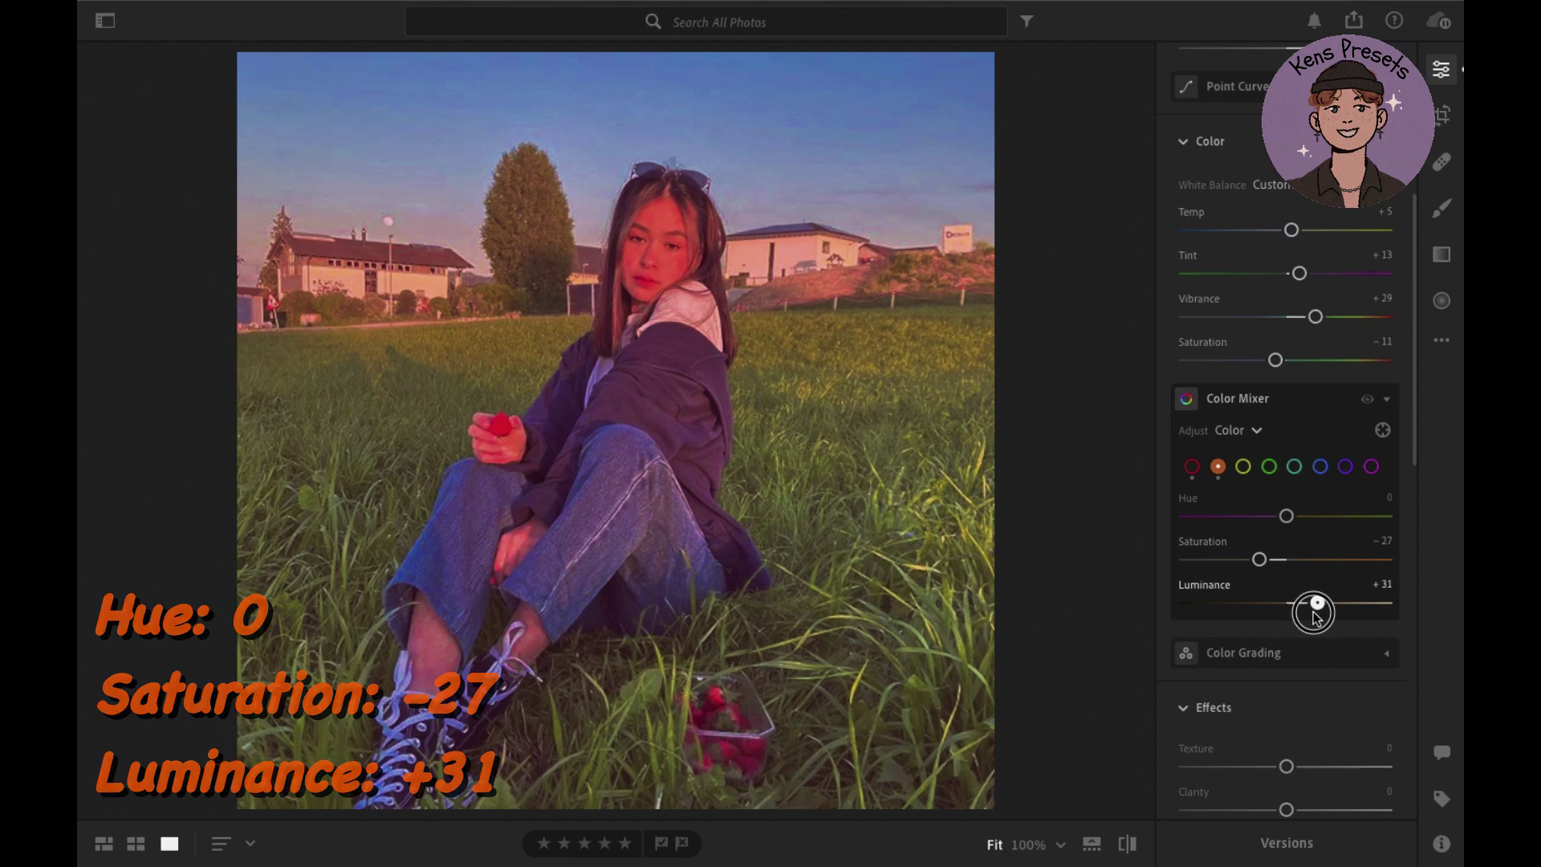
left_click(1244, 466)
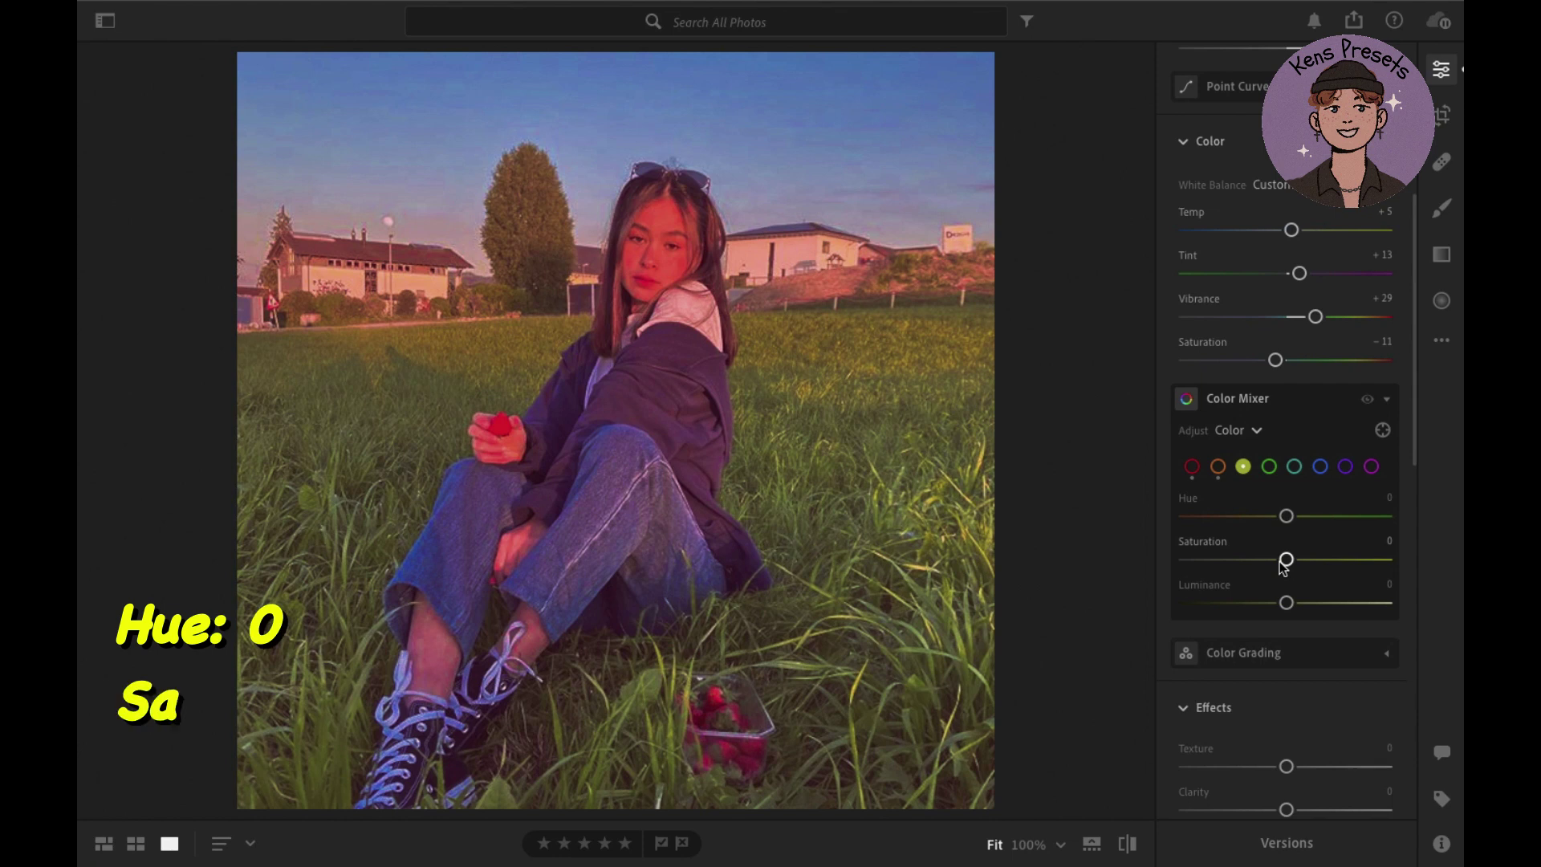
Set Yellow to Saturation +38, Luminance -7, and Green to Hue -10, Saturation -15.
left_click_drag(1286, 561, 1323, 567)
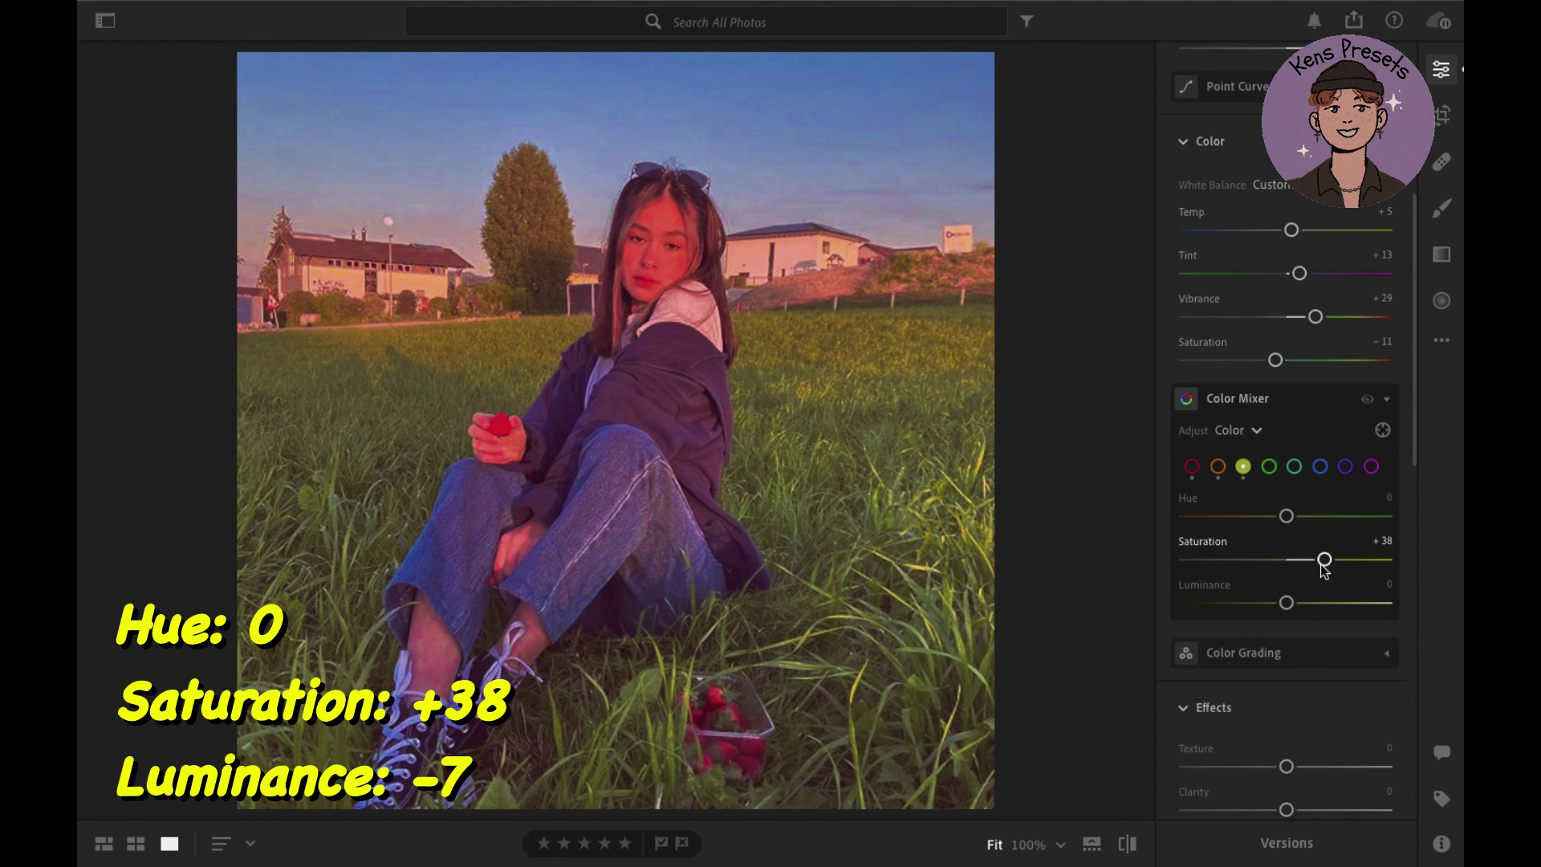
left_click(1286, 603)
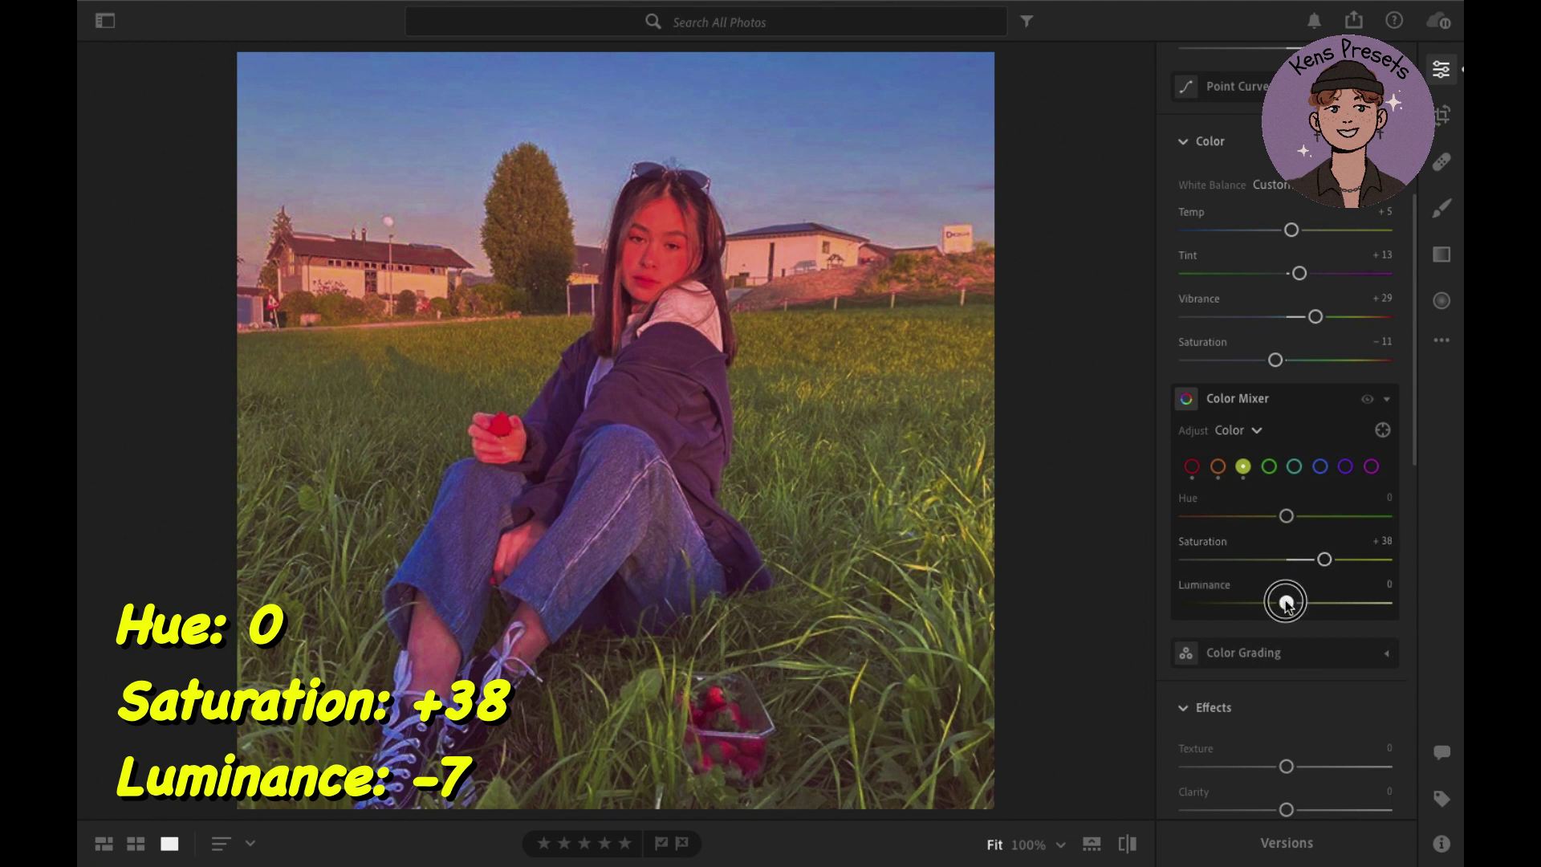
left_click_drag(1287, 603, 1280, 603)
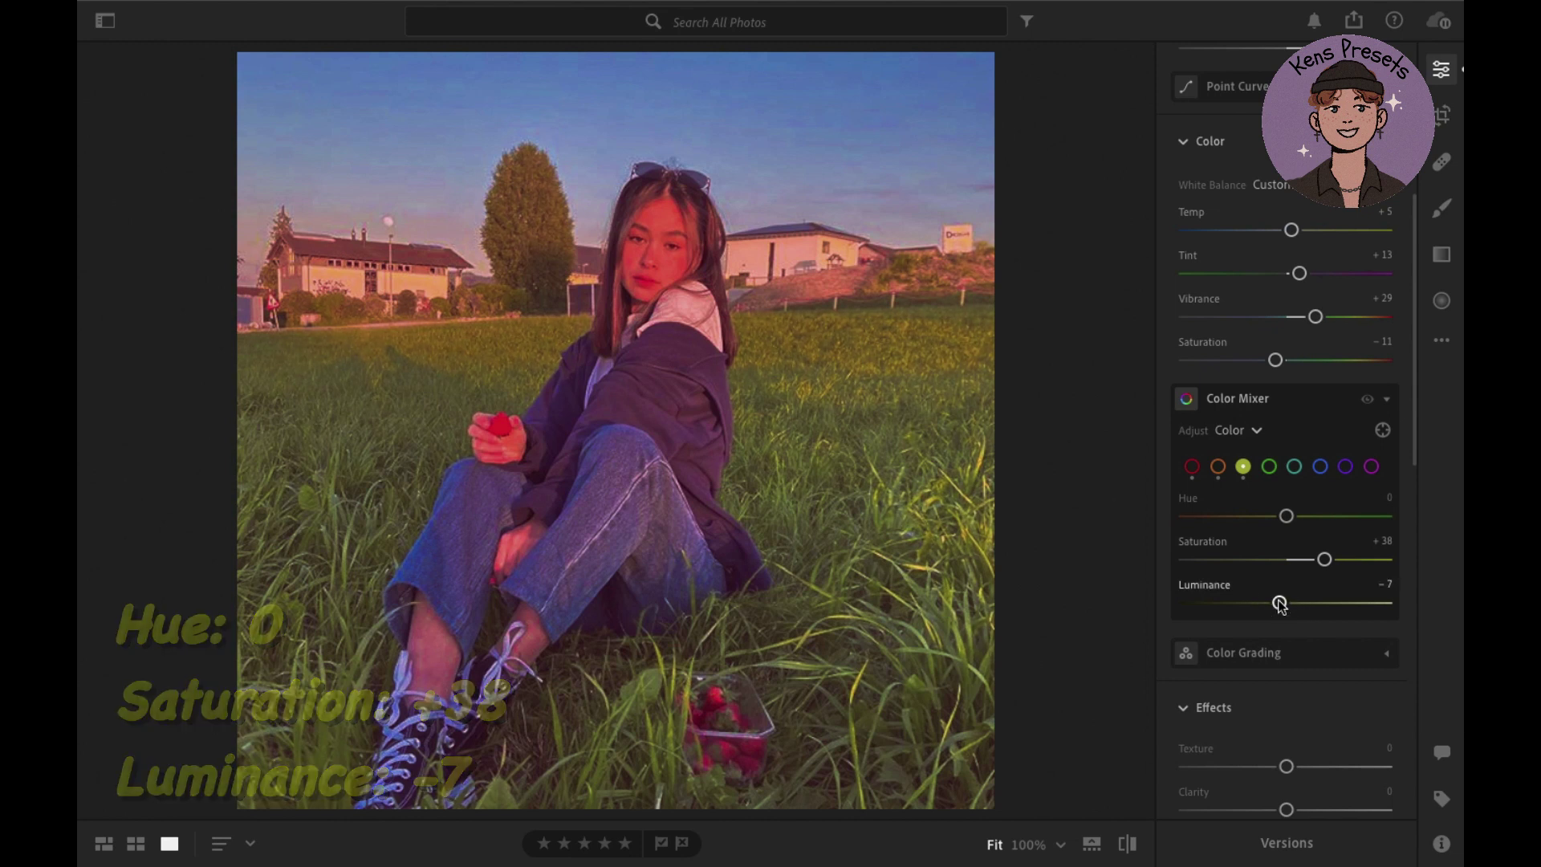
left_click(1270, 467)
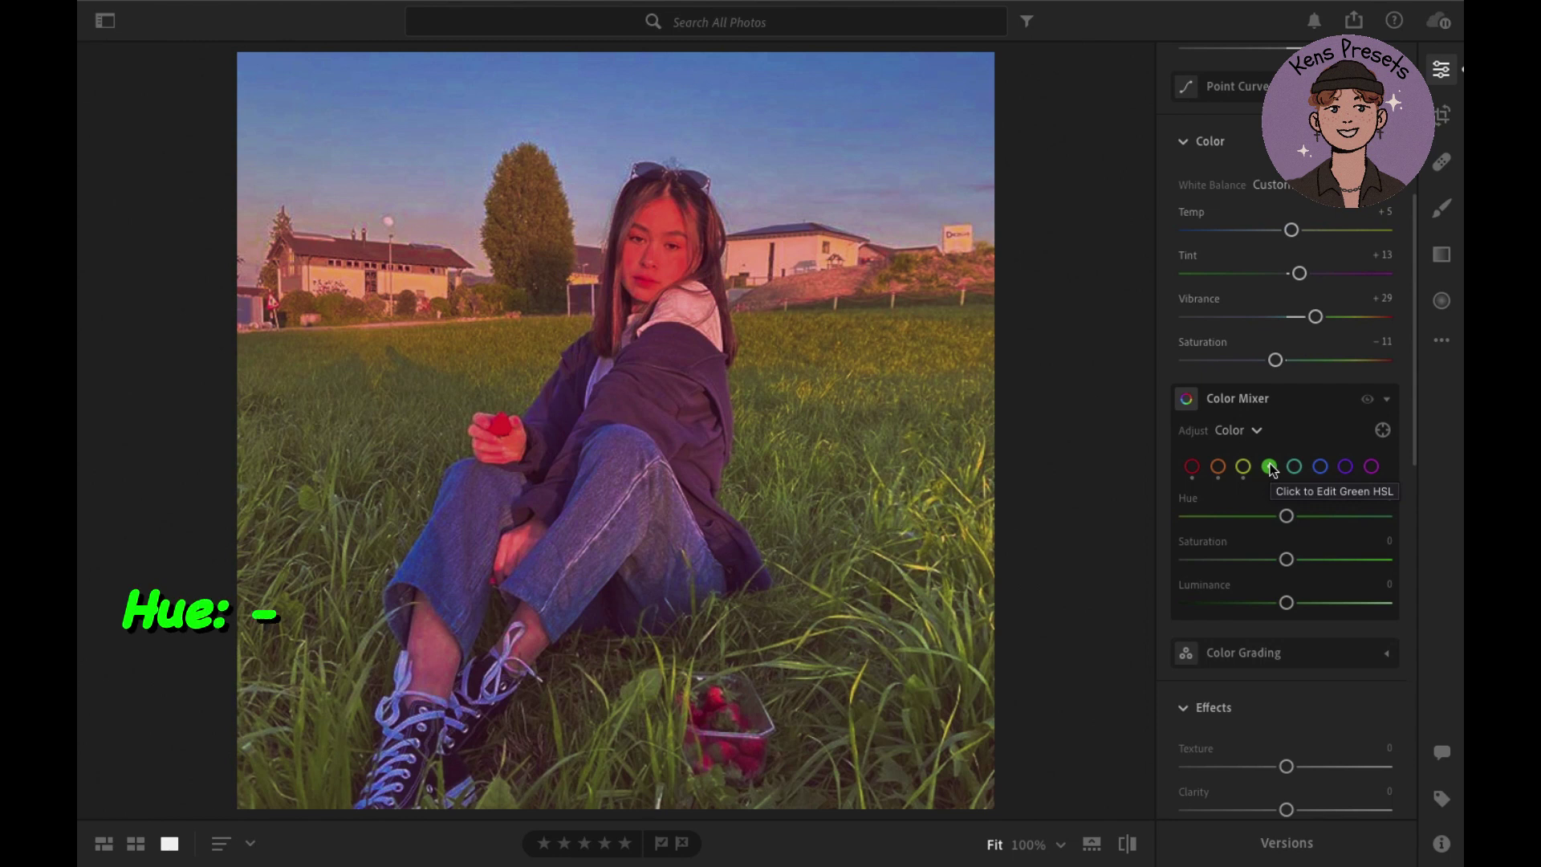
left_click_drag(1287, 516, 1271, 559)
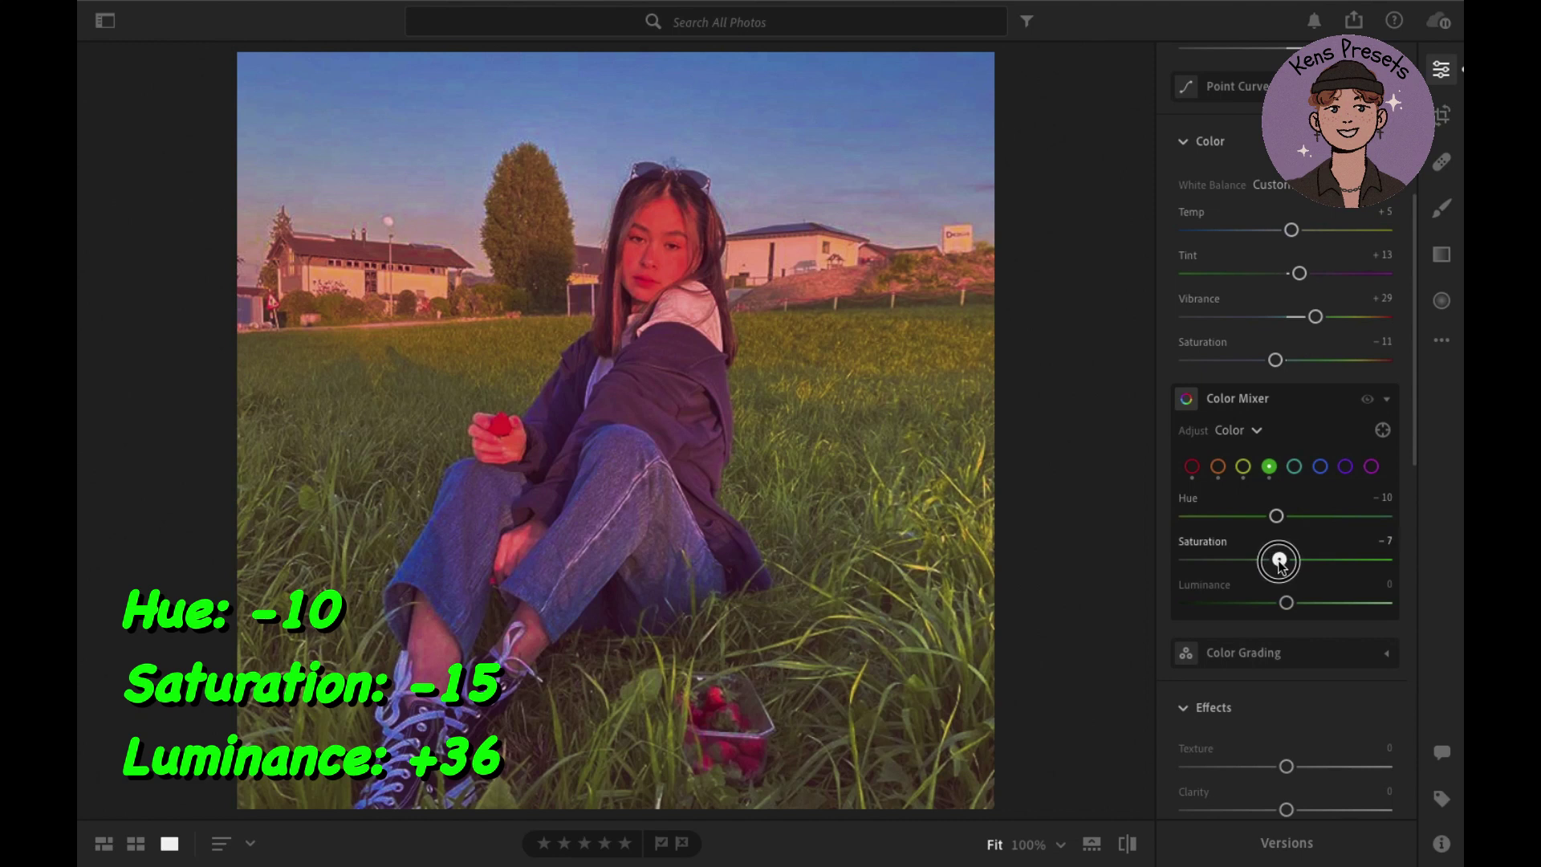
left_click_drag(1271, 560, 1326, 613)
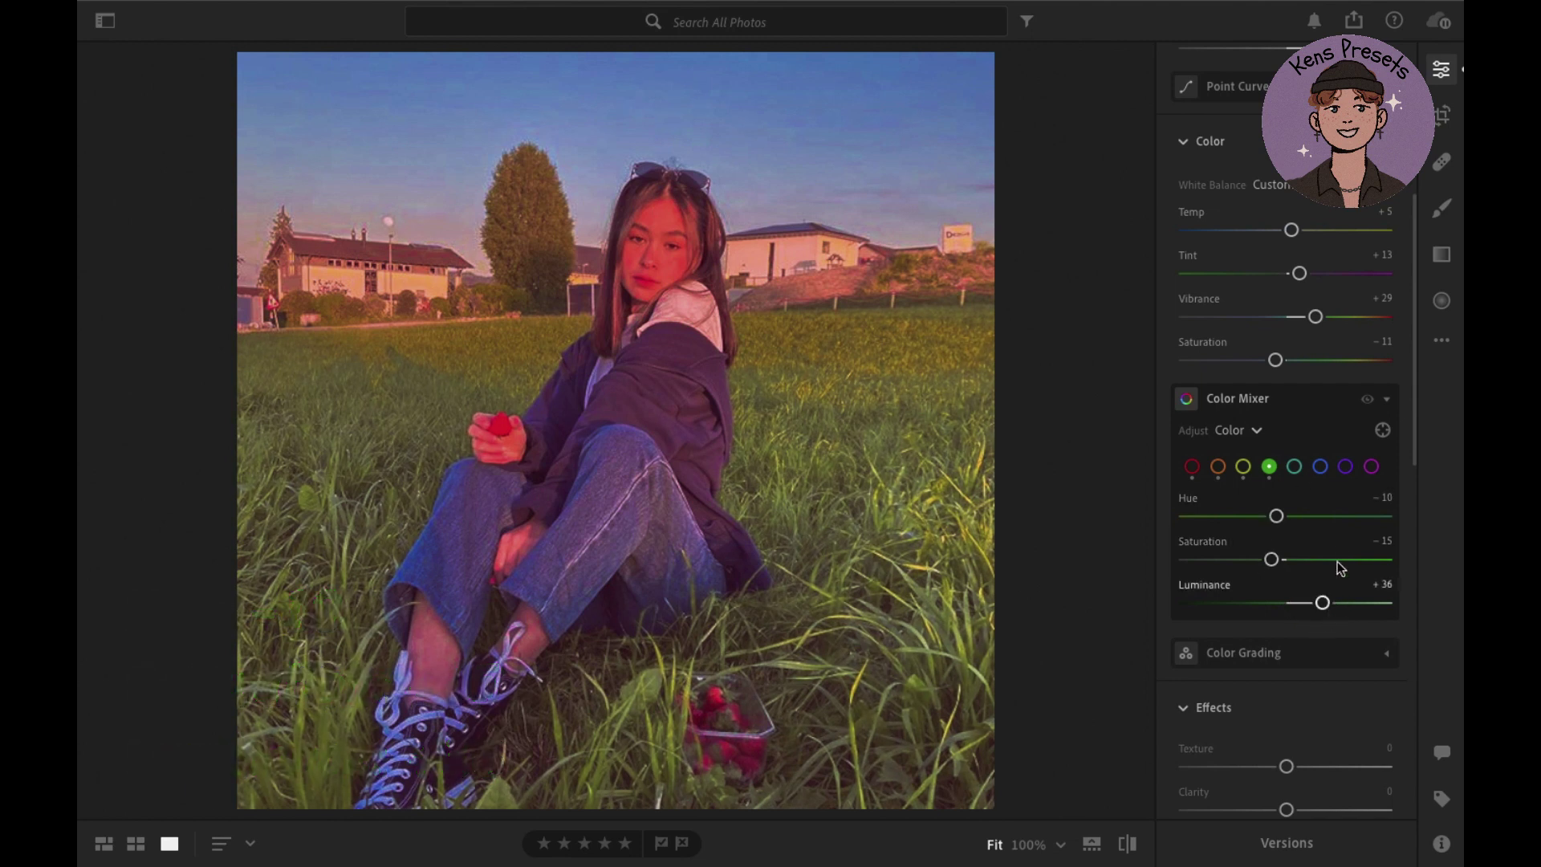
left_click(1296, 467)
Set Blue to Hue +18, Saturation -15, Luminance -6, and Purple to Saturation +42, Luminance +21.
left_click(1321, 470)
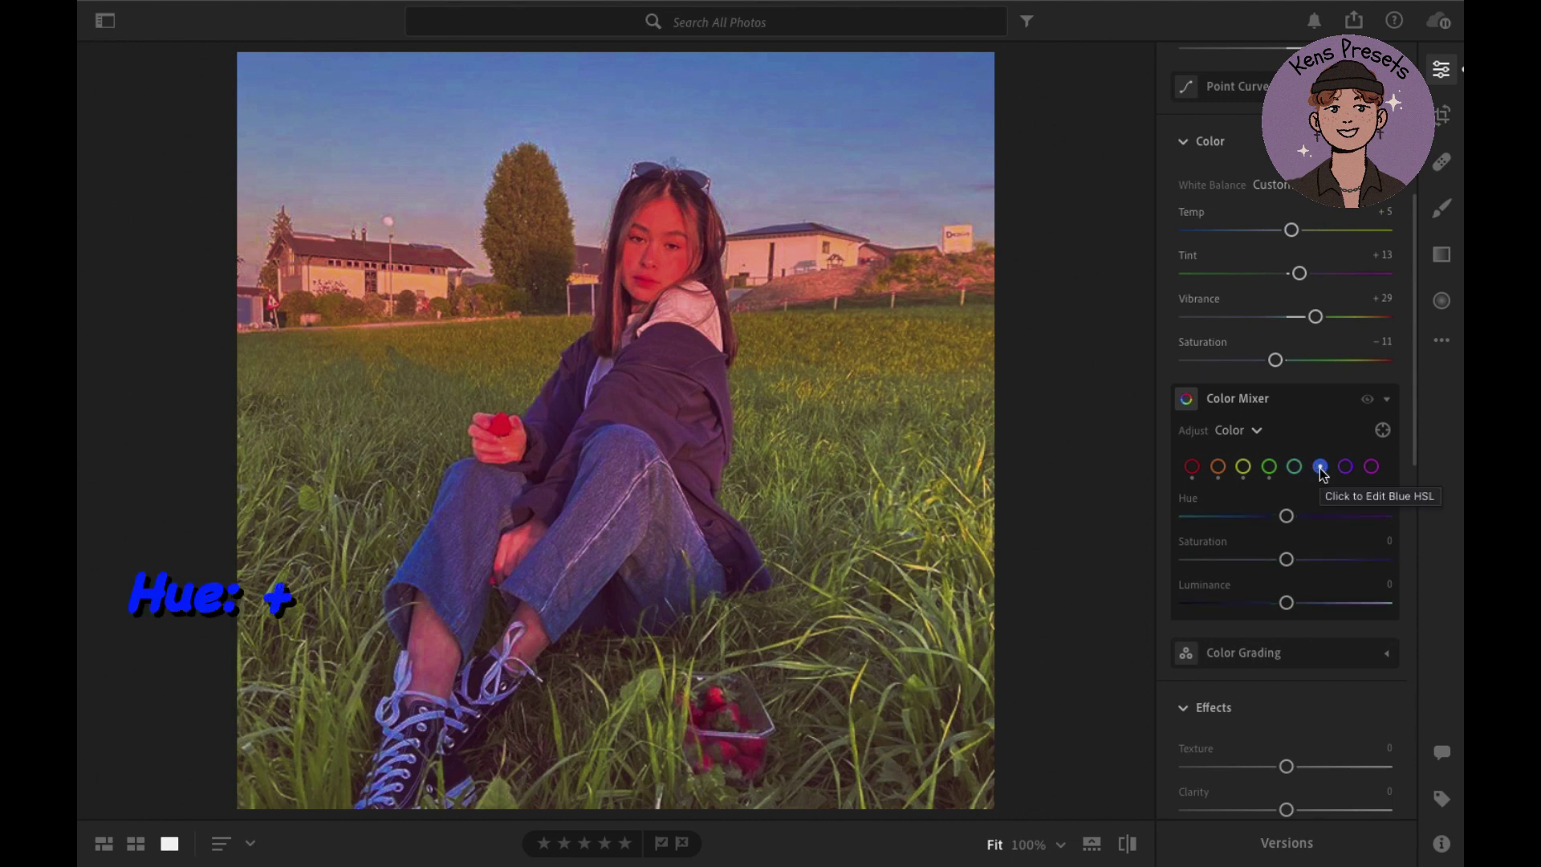
mouse_move(1286, 517)
left_mouse_down()
mouse_move(1307, 524)
mouse_move(1274, 560)
left_mouse_up()
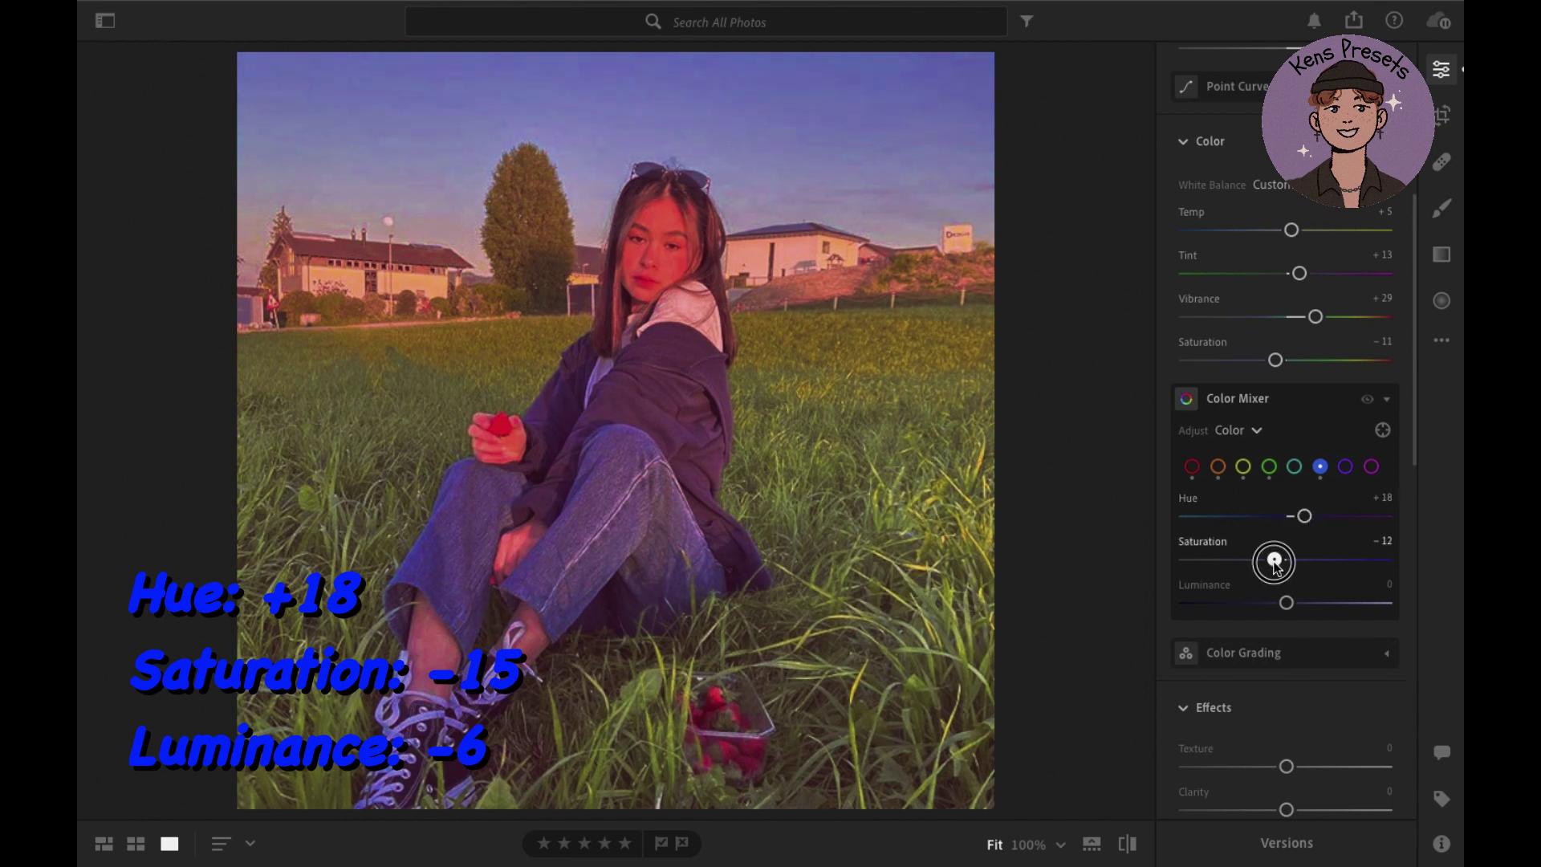
left_click_drag(1273, 563, 1281, 604)
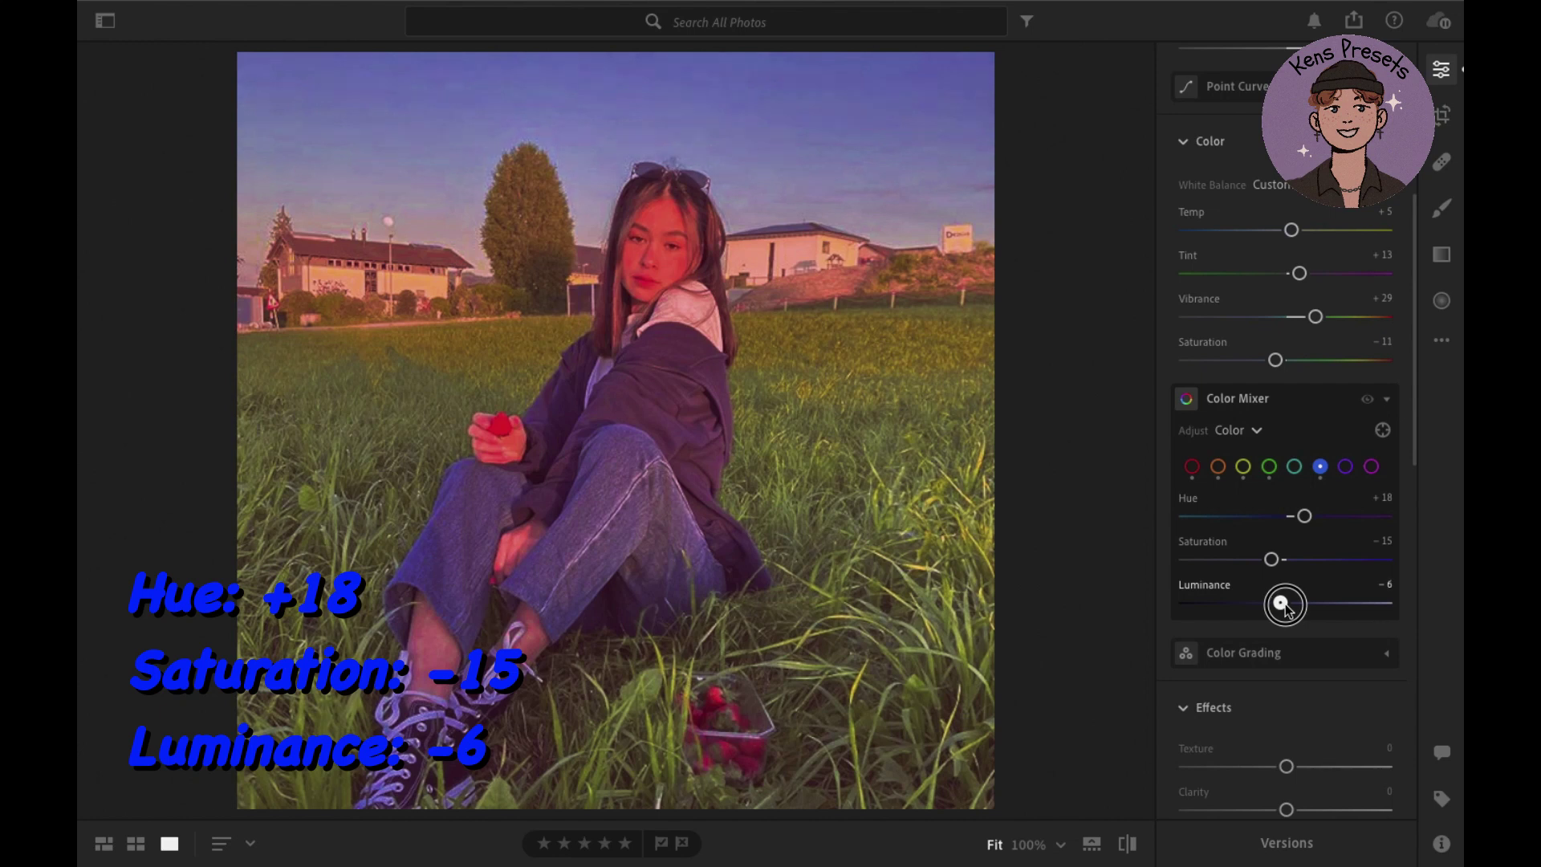
left_click_drag(1282, 606, 1287, 608)
left_click(1346, 468)
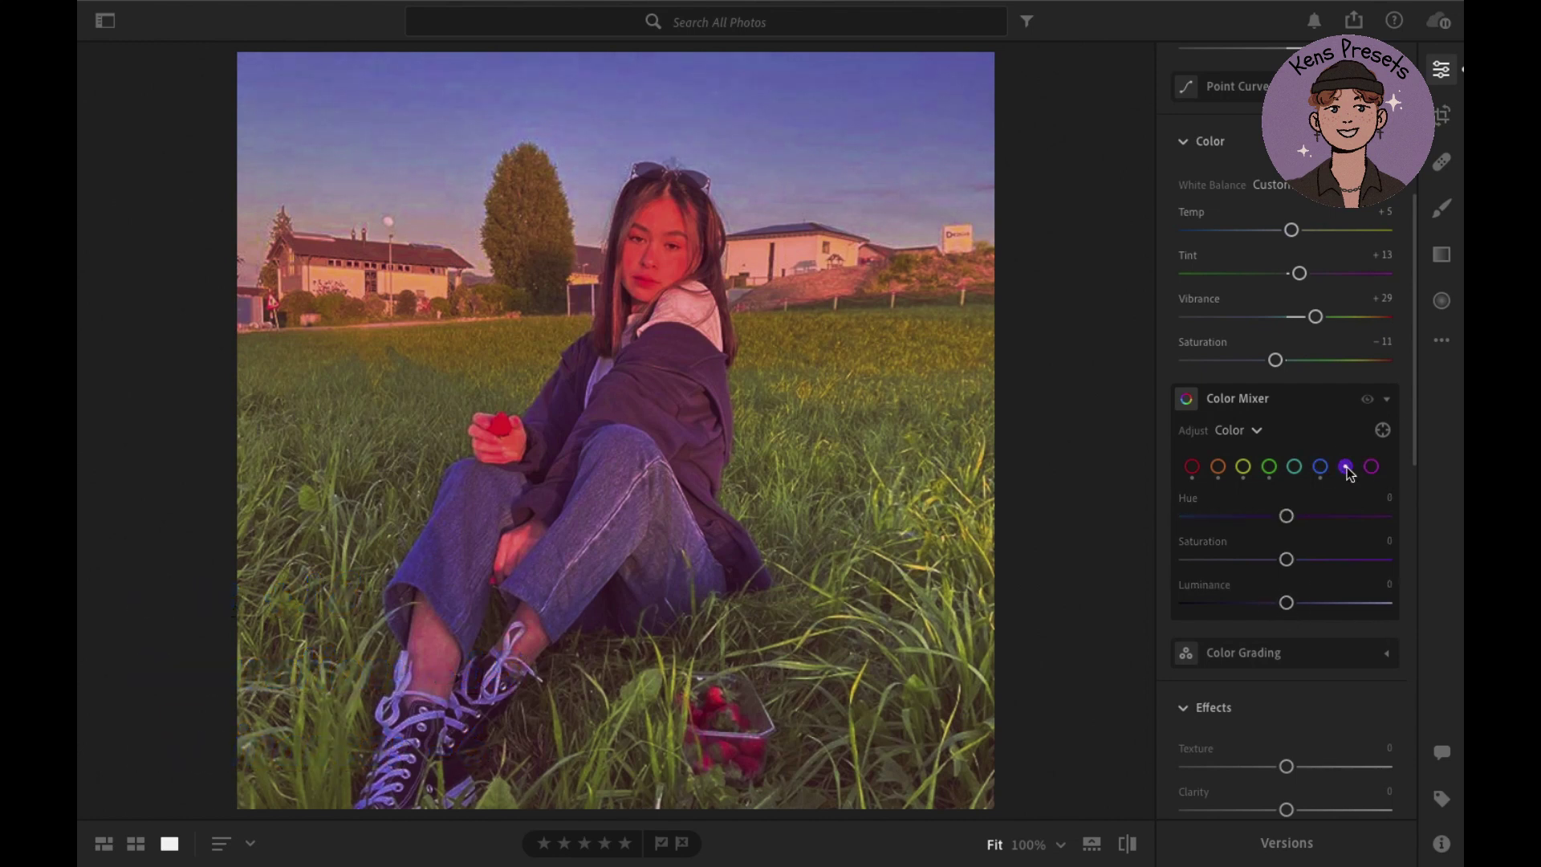
left_click_drag(1287, 560, 1330, 562)
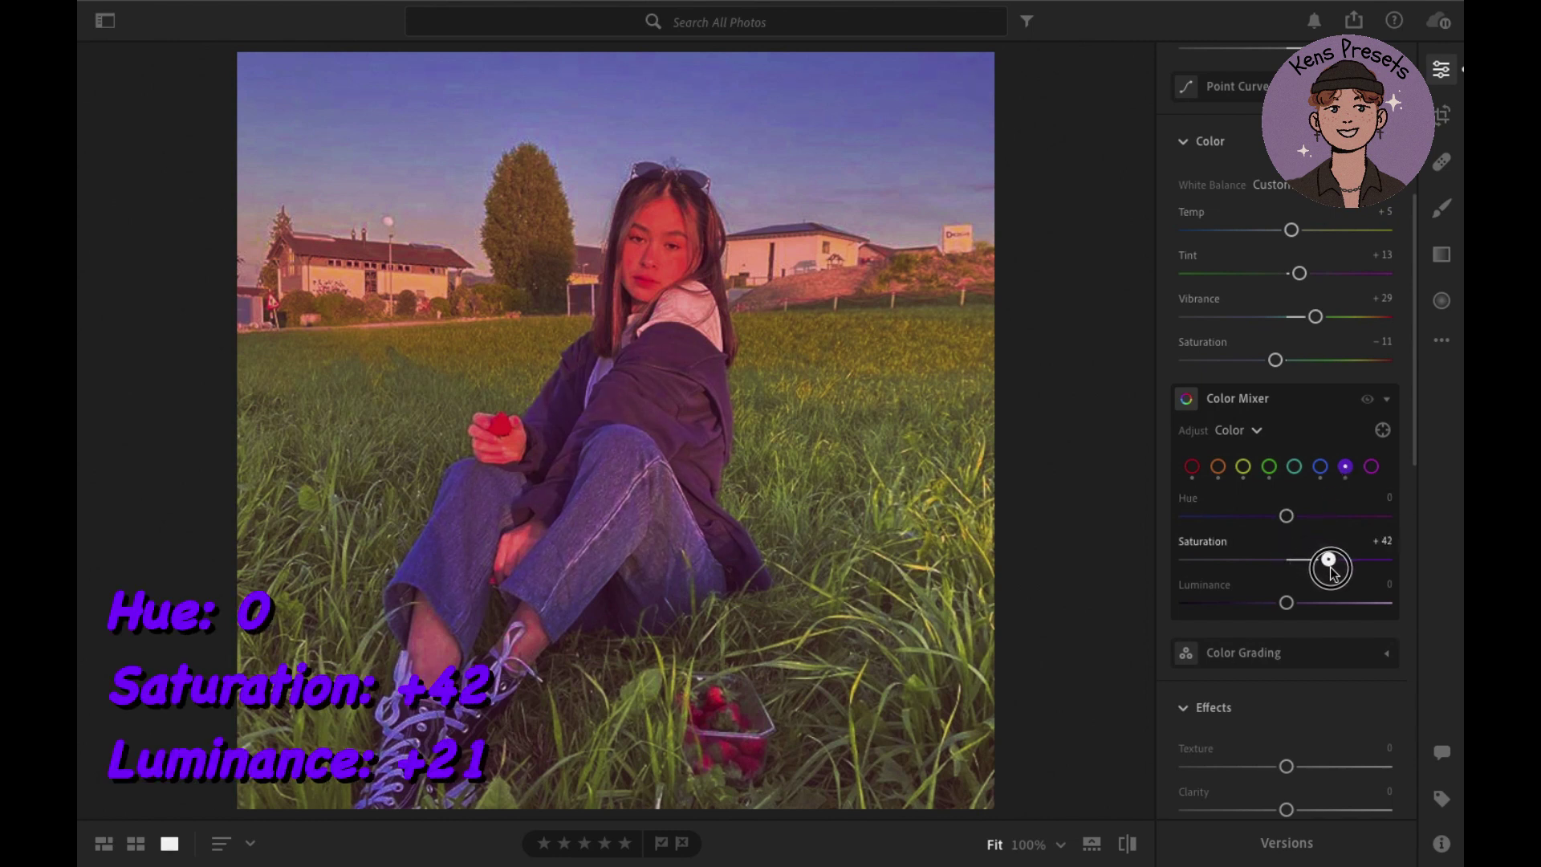
left_click_drag(1288, 606, 1308, 608)
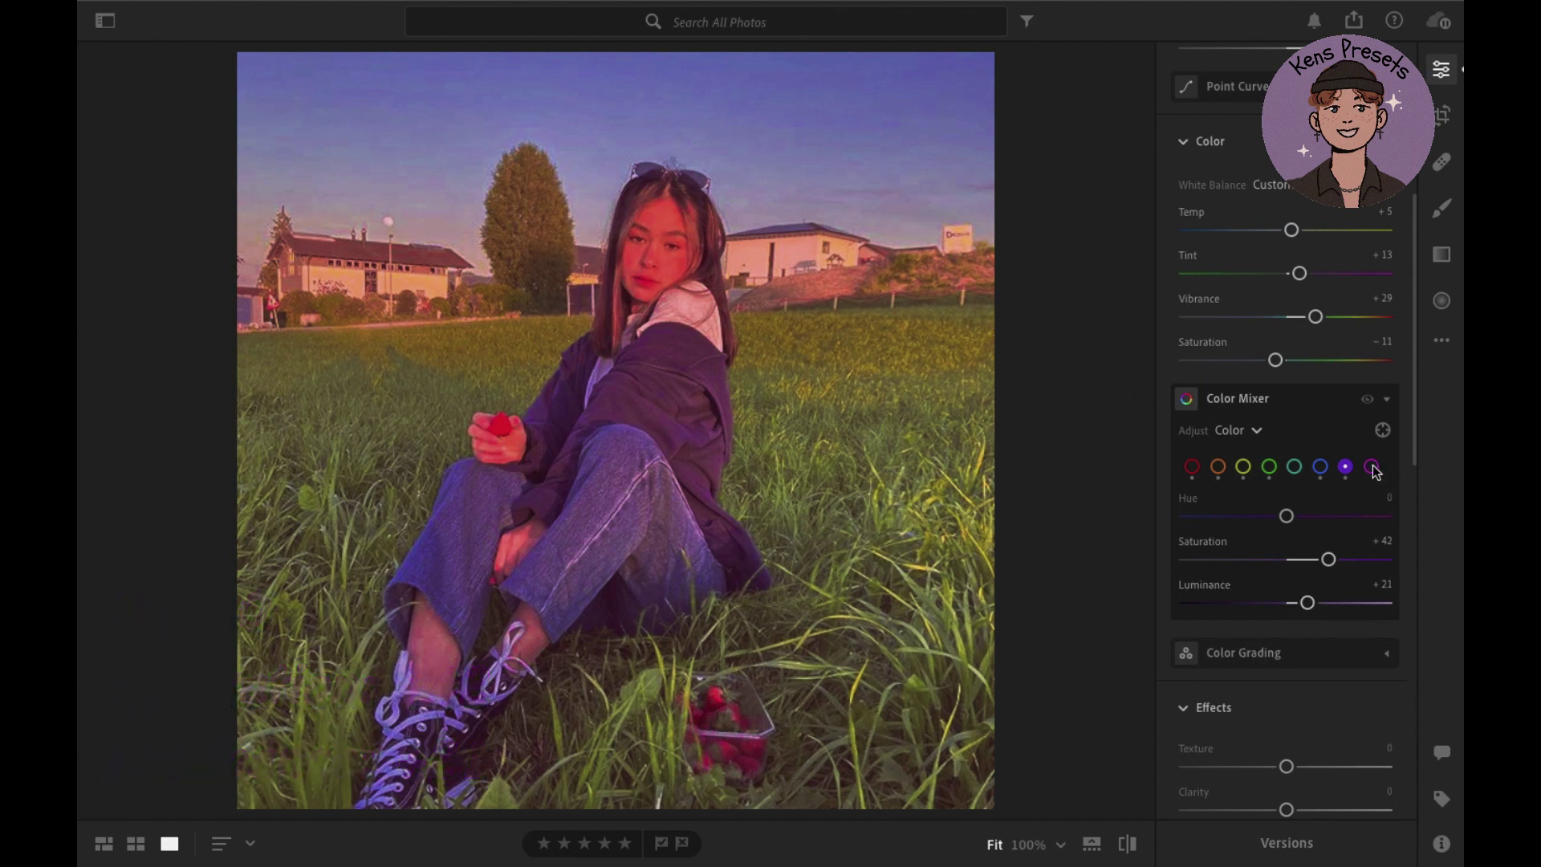
Set Magenta to Hue +100, Saturation +26 and Luminance +16.
left_click(1372, 467)
left_click_drag(1290, 520, 1412, 527)
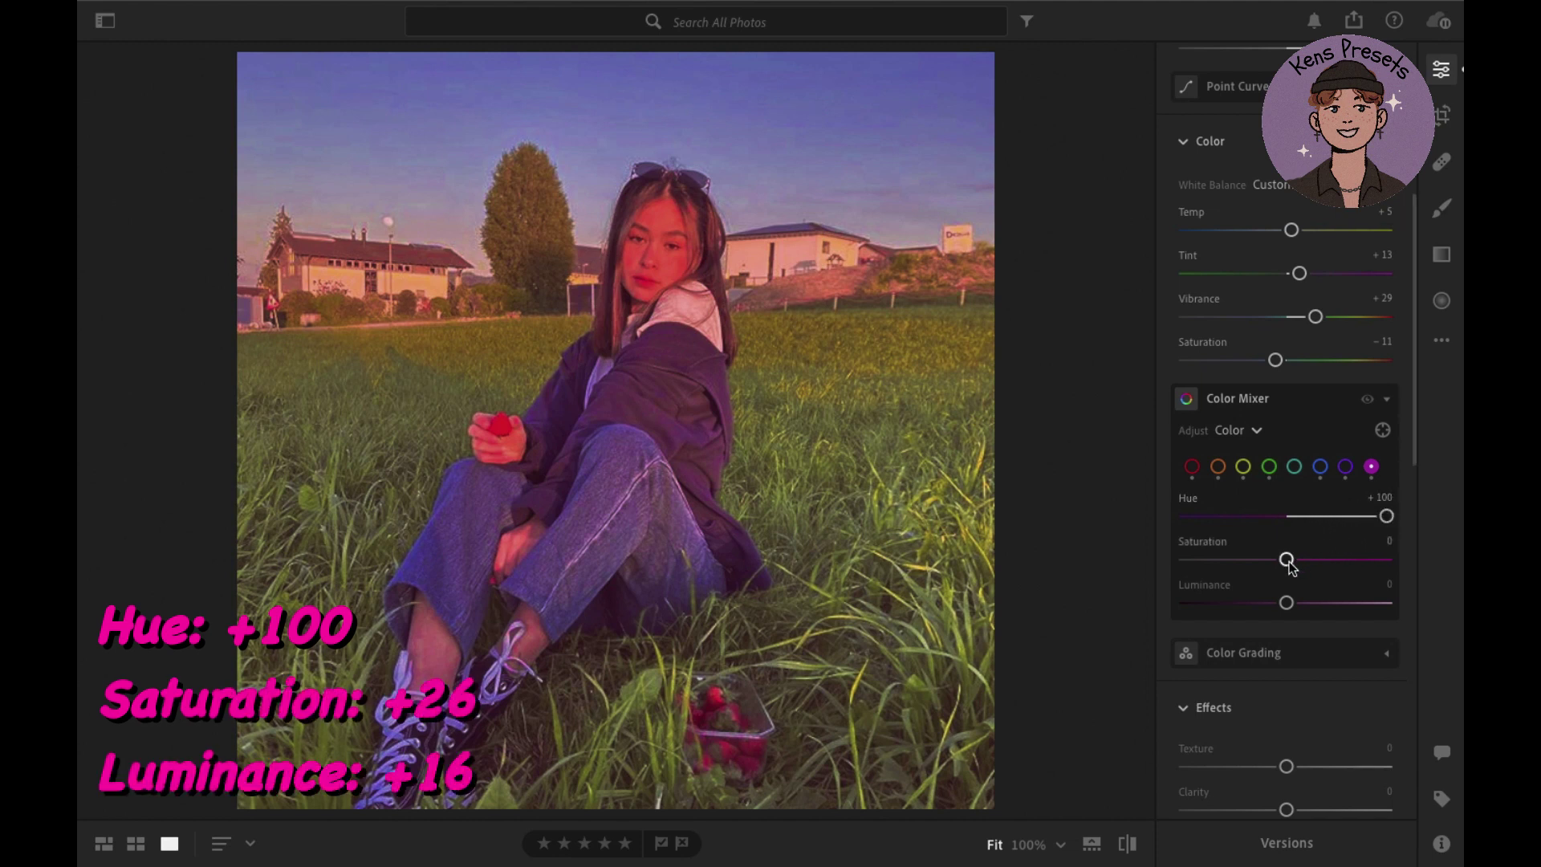
mouse_move(1289, 566)
left_mouse_down()
mouse_move(1317, 570)
mouse_move(1303, 610)
left_mouse_up()
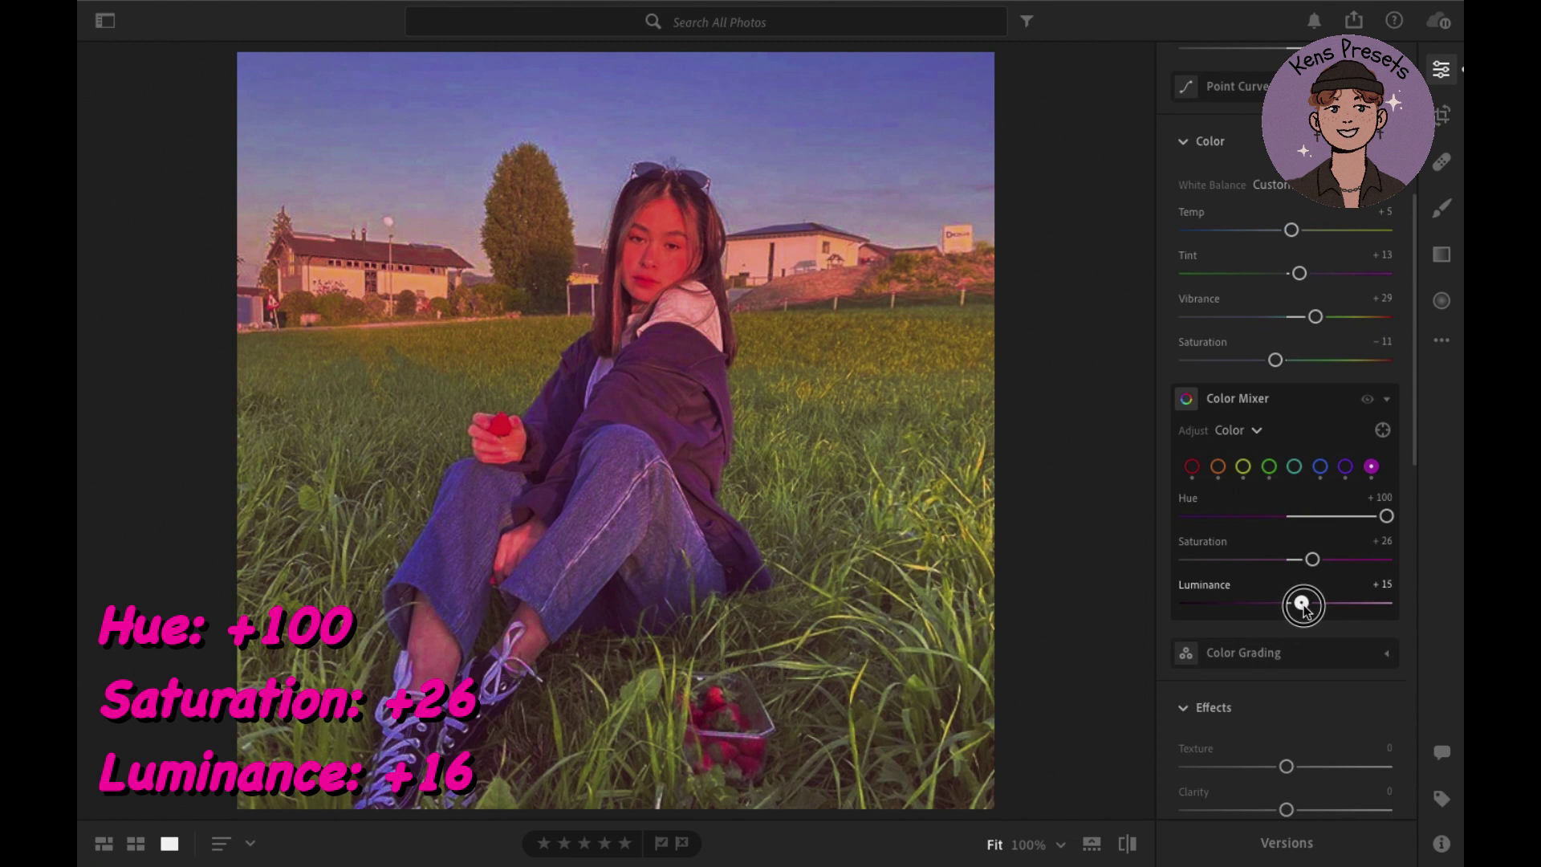
left_click_drag(1303, 610, 1306, 611)
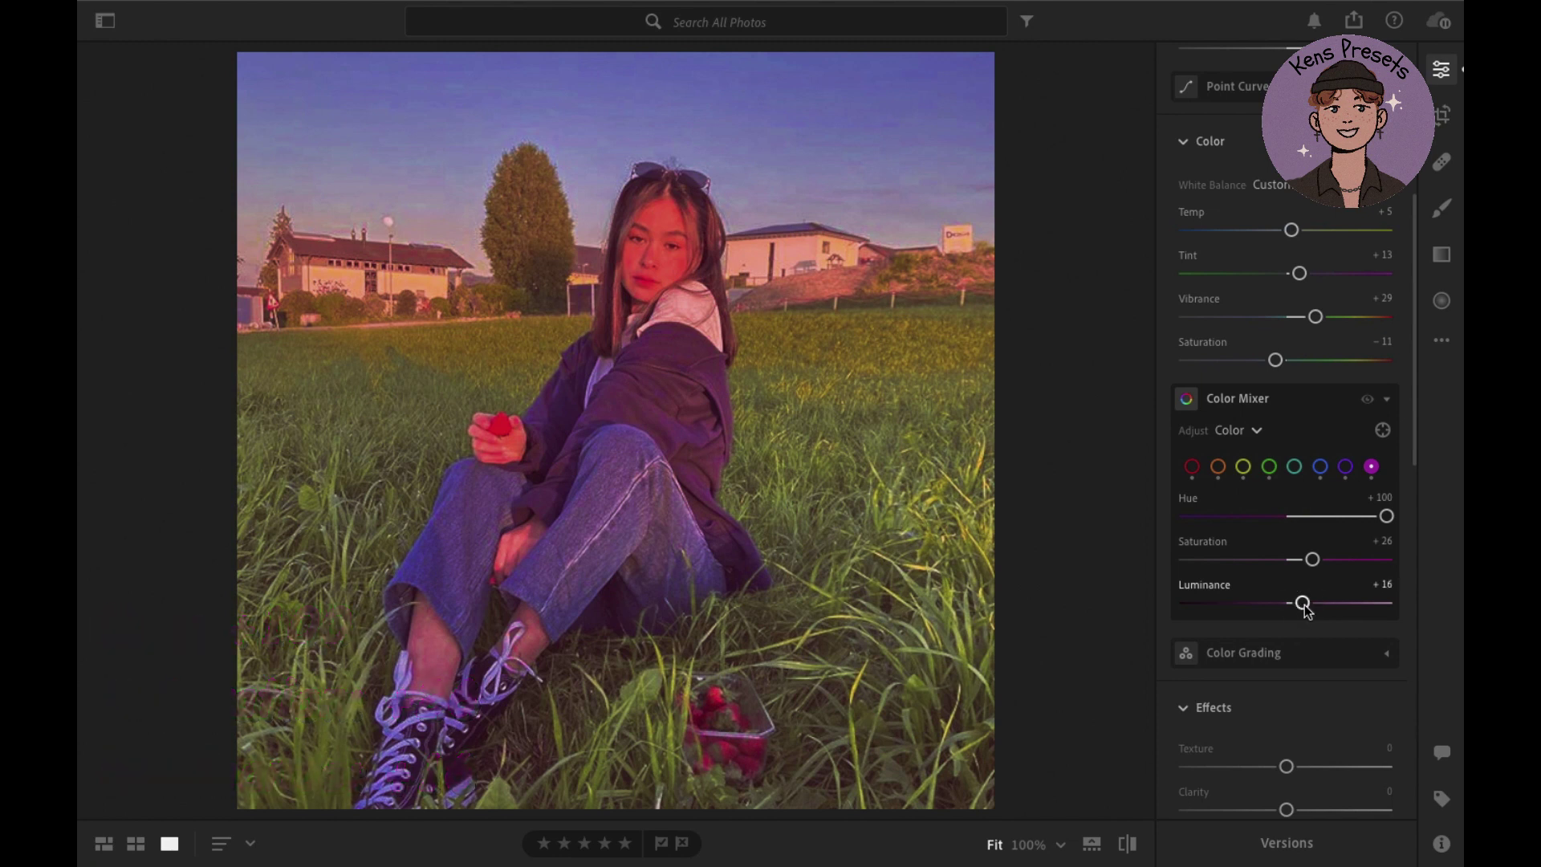
Recheck the earlier colour range settings and collapse the Color Mixer.
left_click(1346, 467)
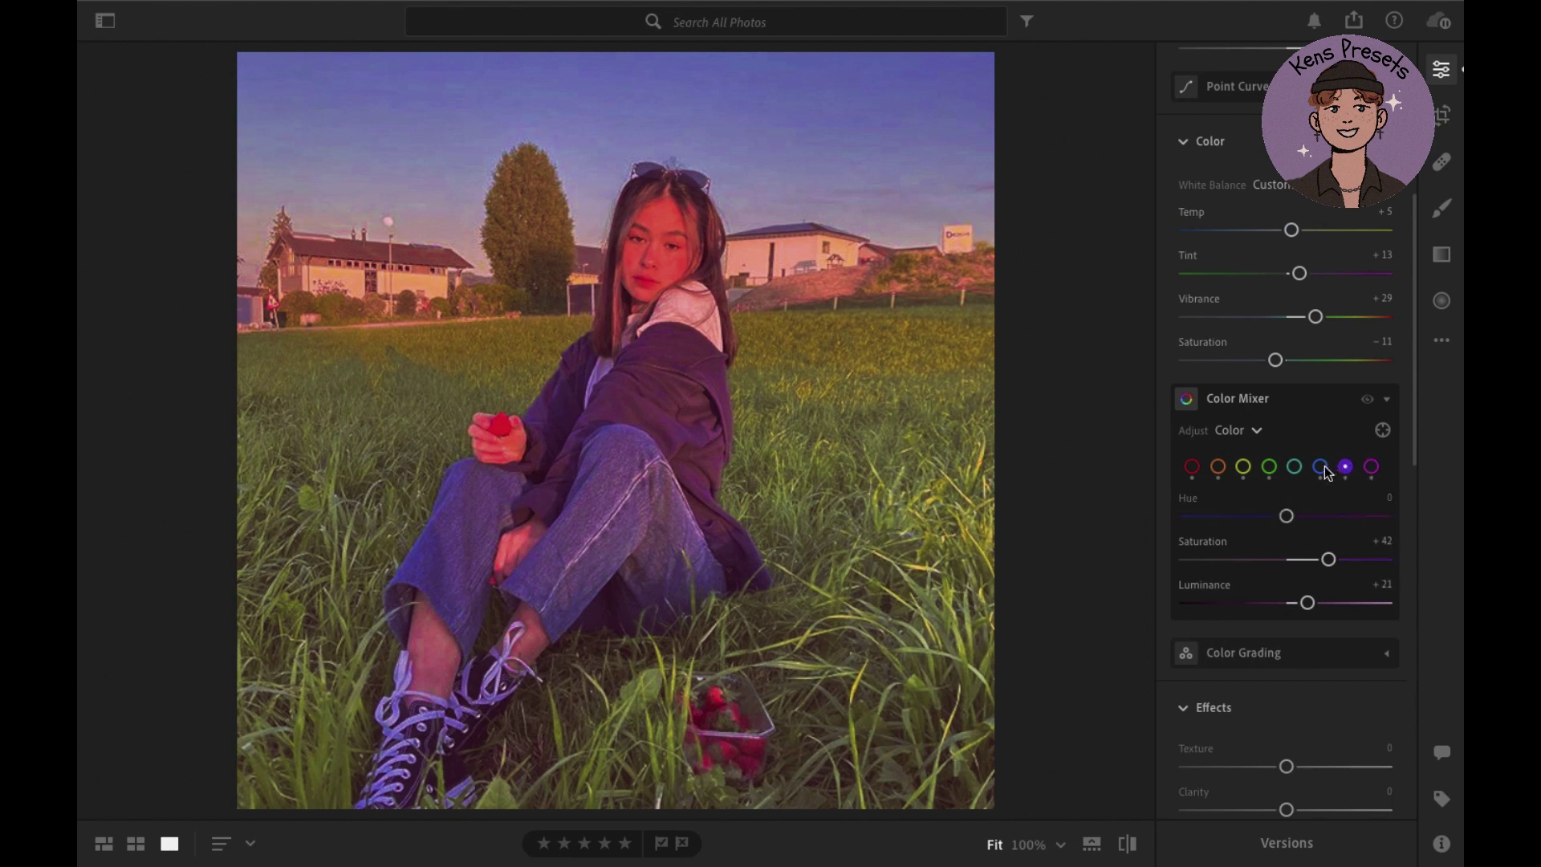
left_click(1296, 469)
left_click(1269, 468)
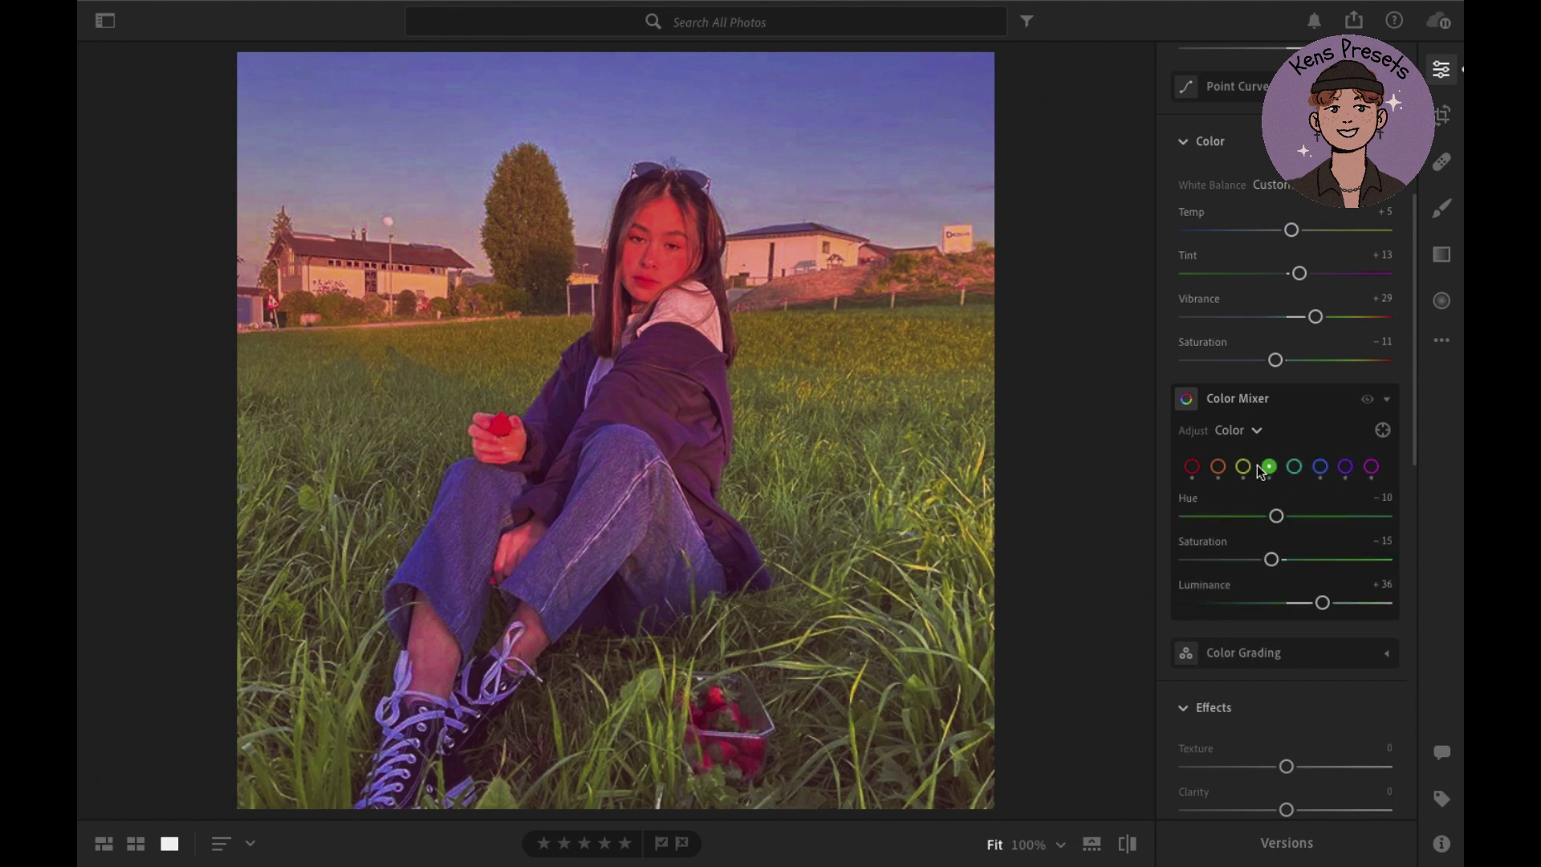
left_click(1244, 467)
left_click(1195, 467)
left_click(1387, 399)
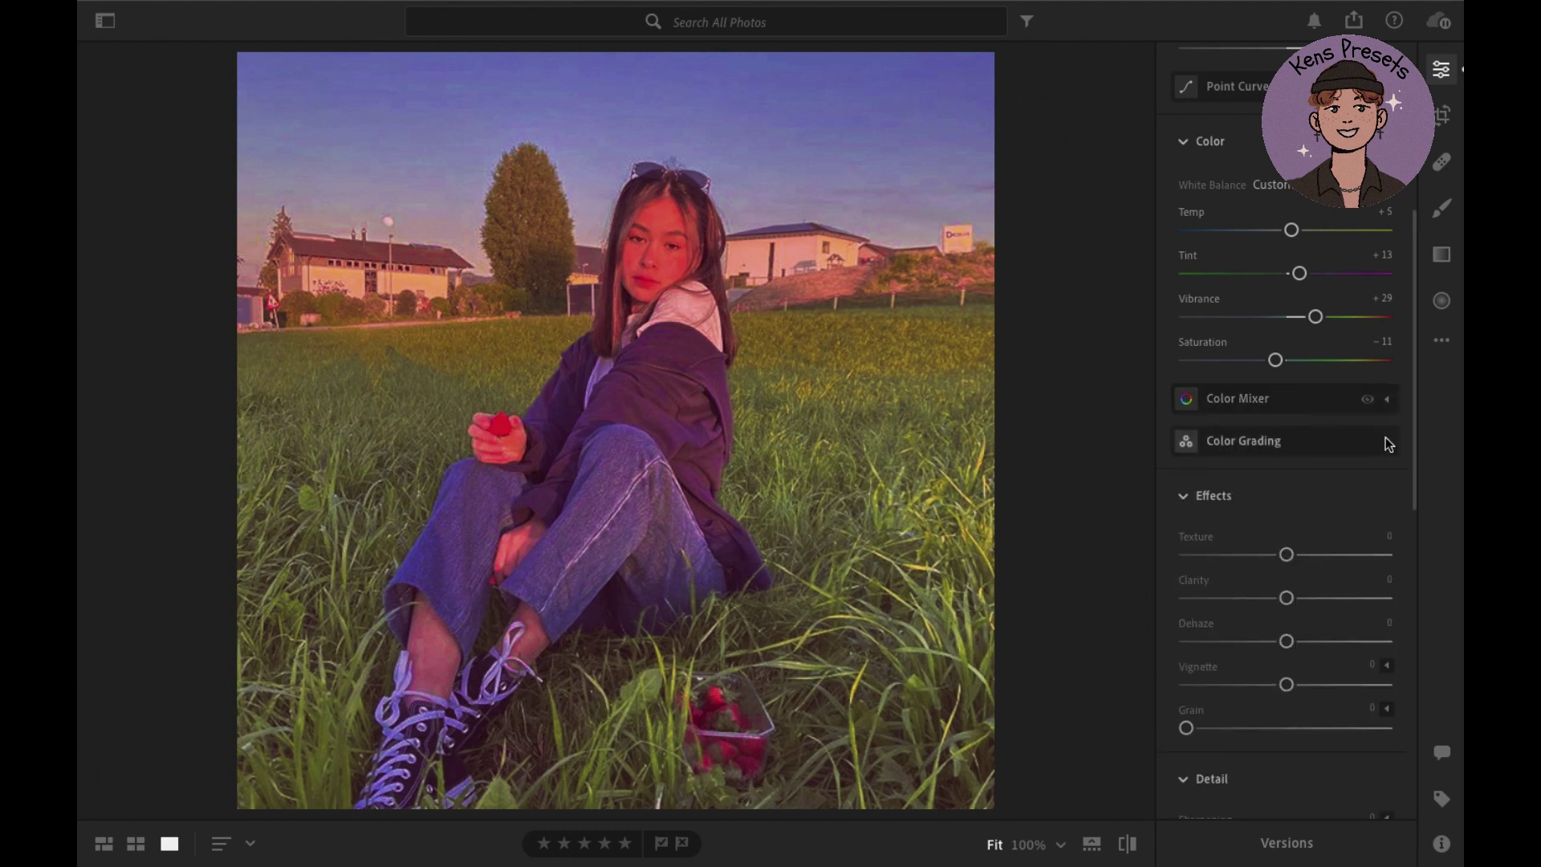
Set the Color Grading midtones wheel to Hue 0, Saturation 10, Luminance +26.
left_click(1387, 444)
left_click(1223, 281)
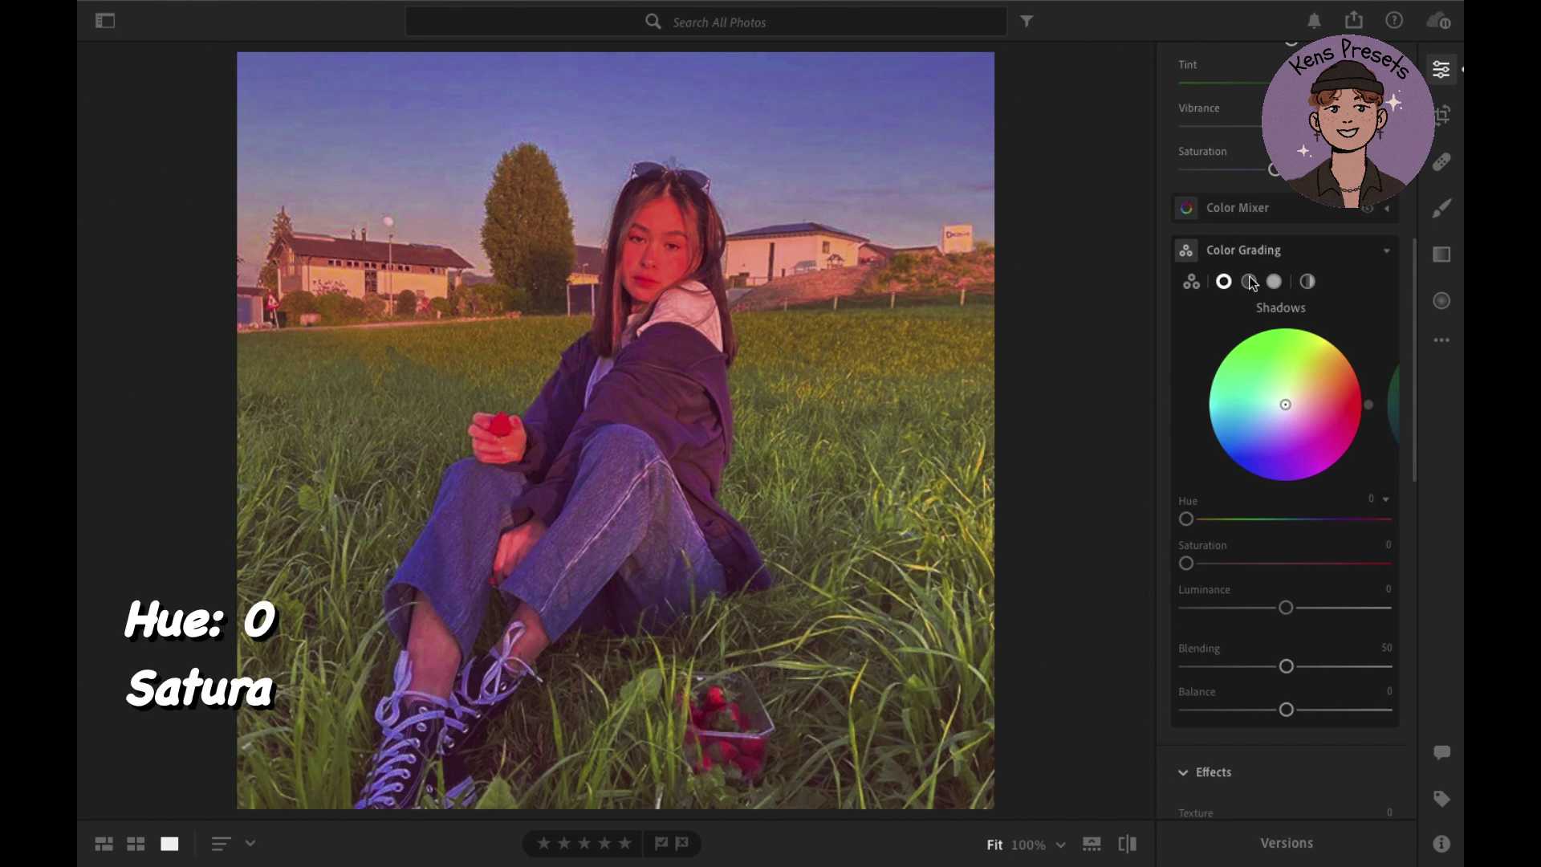
left_click(1251, 283)
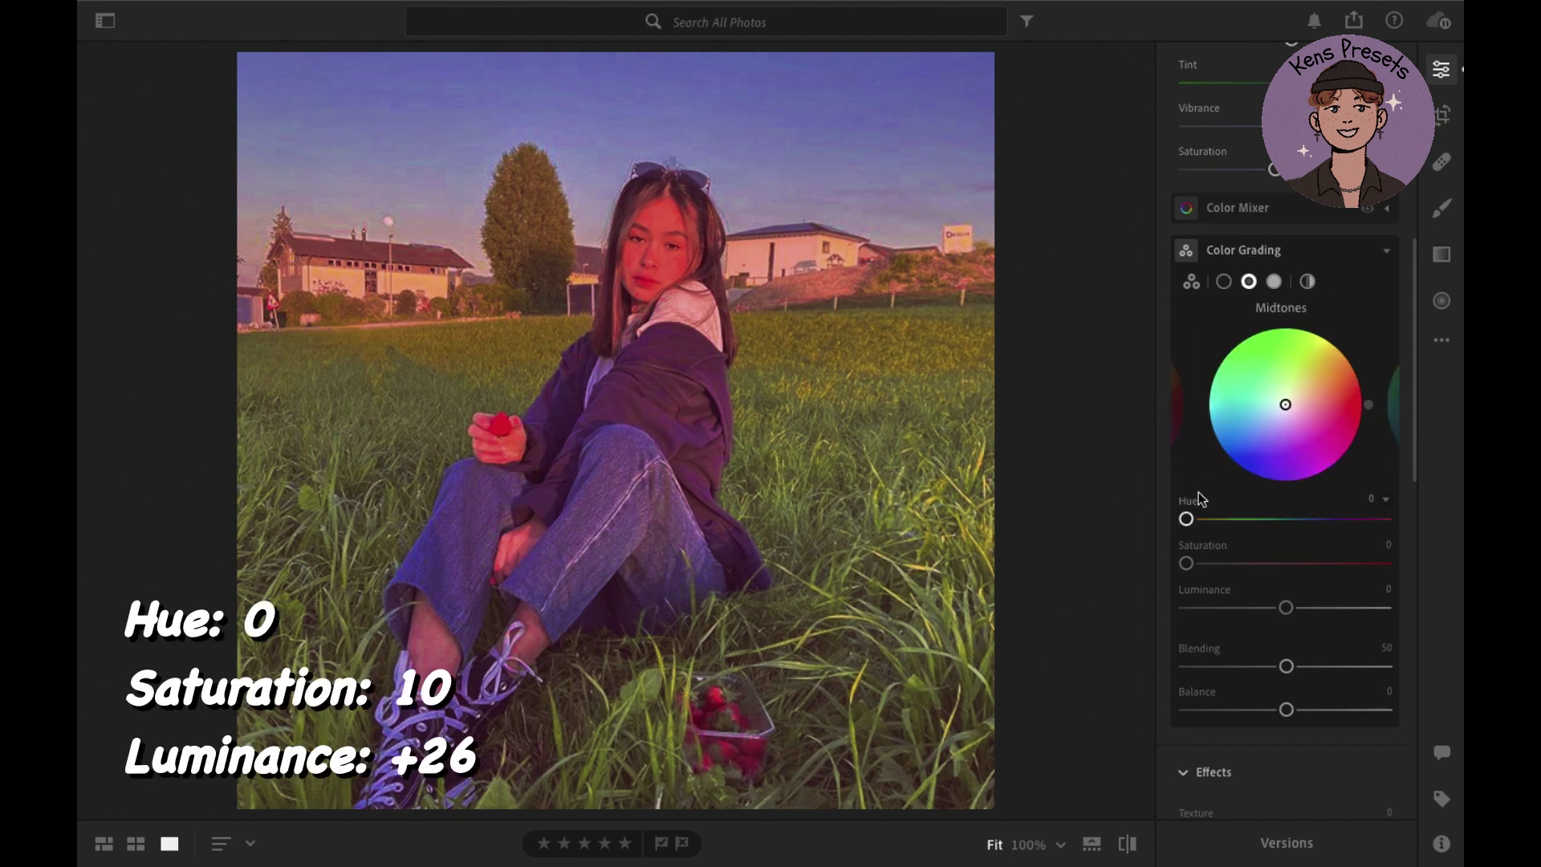
left_click_drag(1186, 564, 1207, 566)
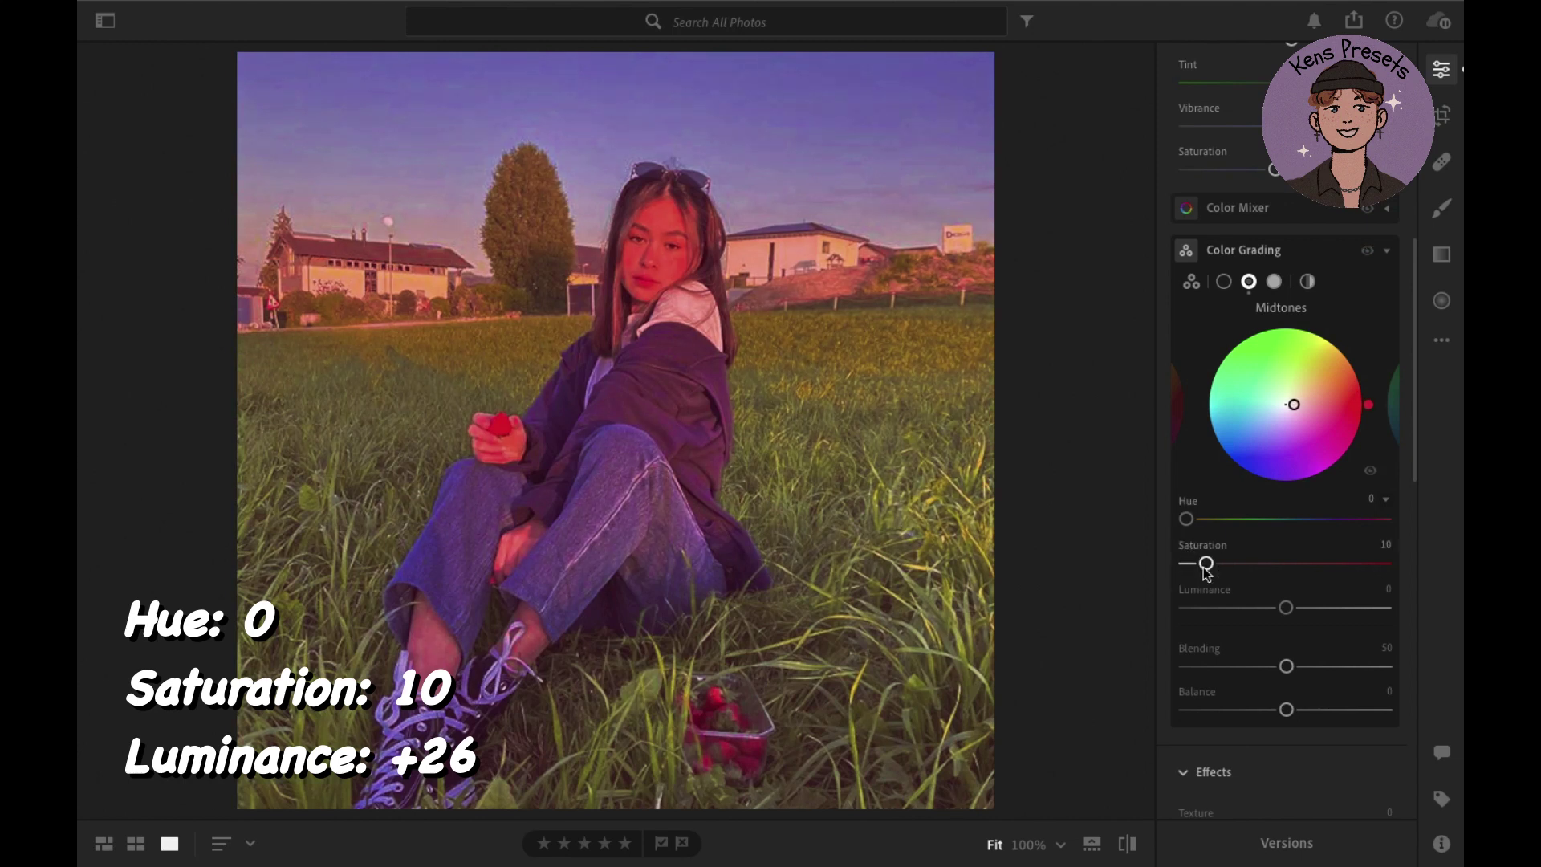
left_click_drag(1287, 609, 1315, 617)
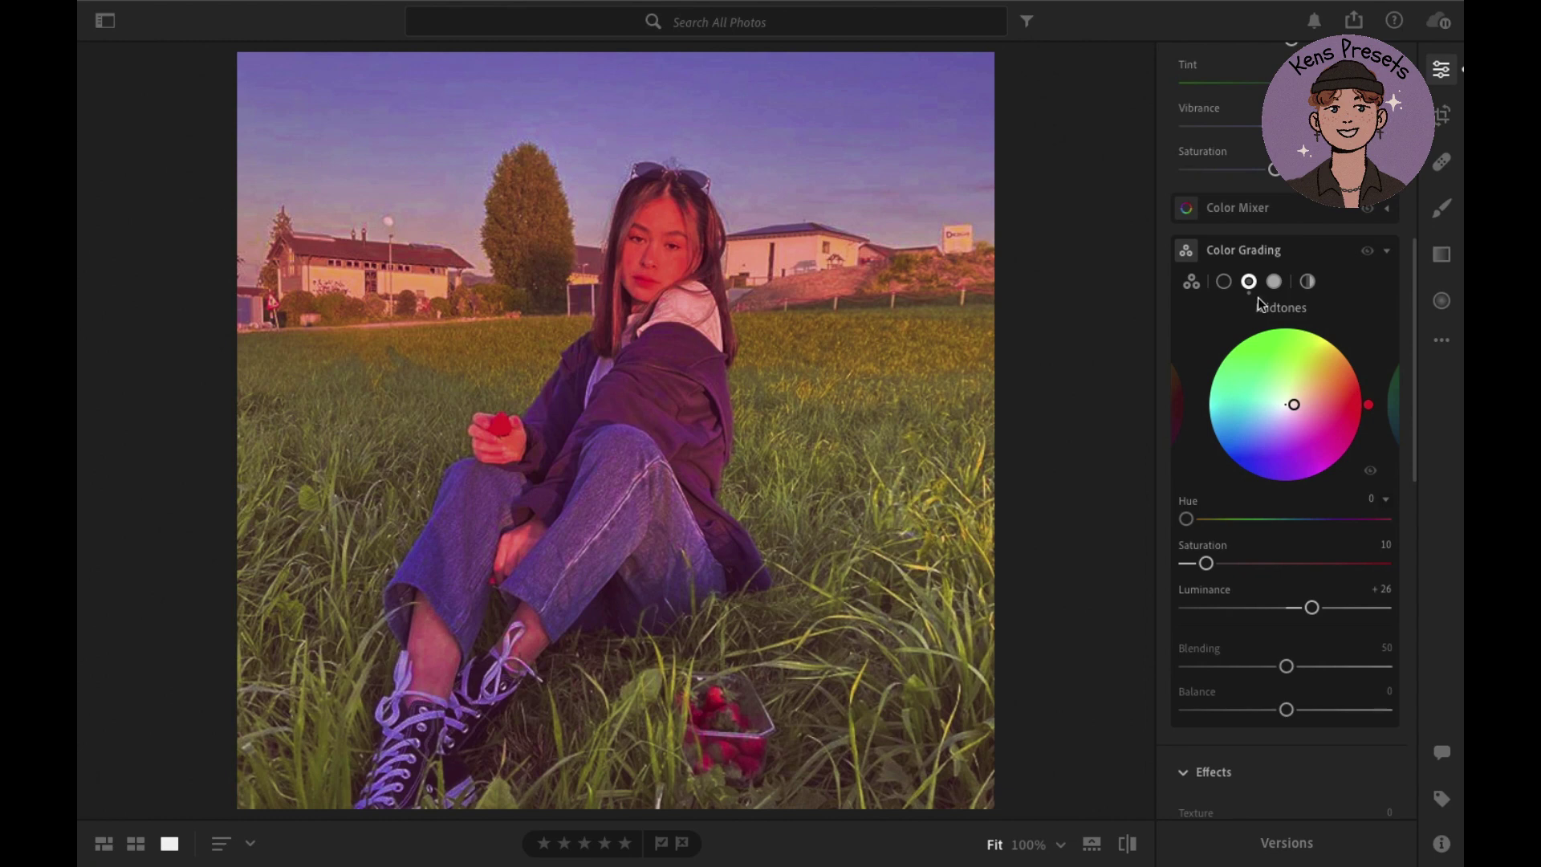
left_click(1278, 284)
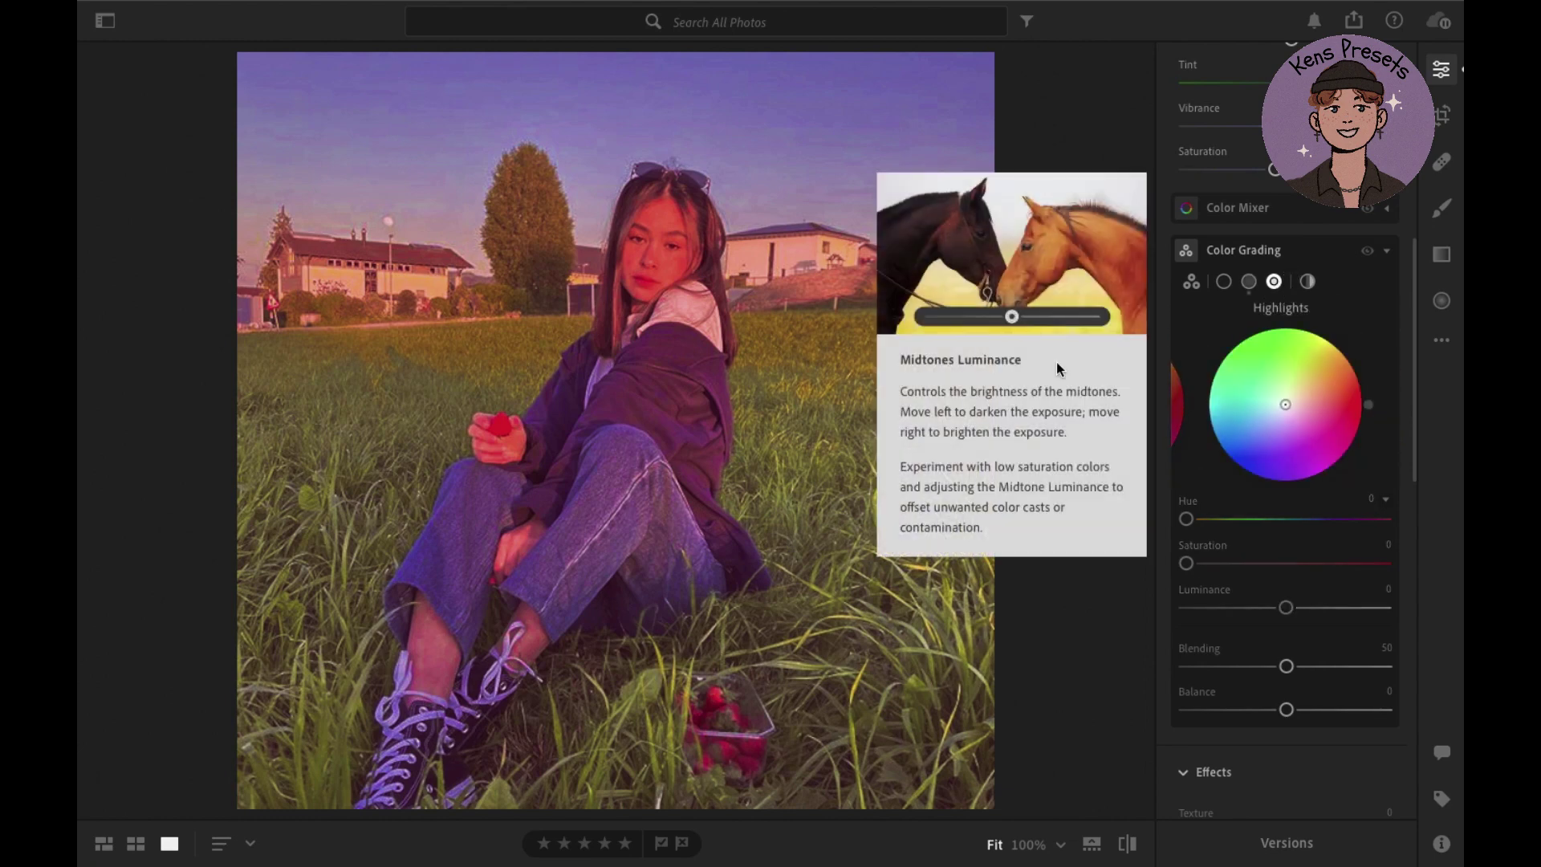
Set the highlights wheel to Hue 20, Saturation 3, Luminance -100, with Blending 100 and Balance -19.
left_click(1188, 522)
left_click_drag(1191, 525, 1202, 527)
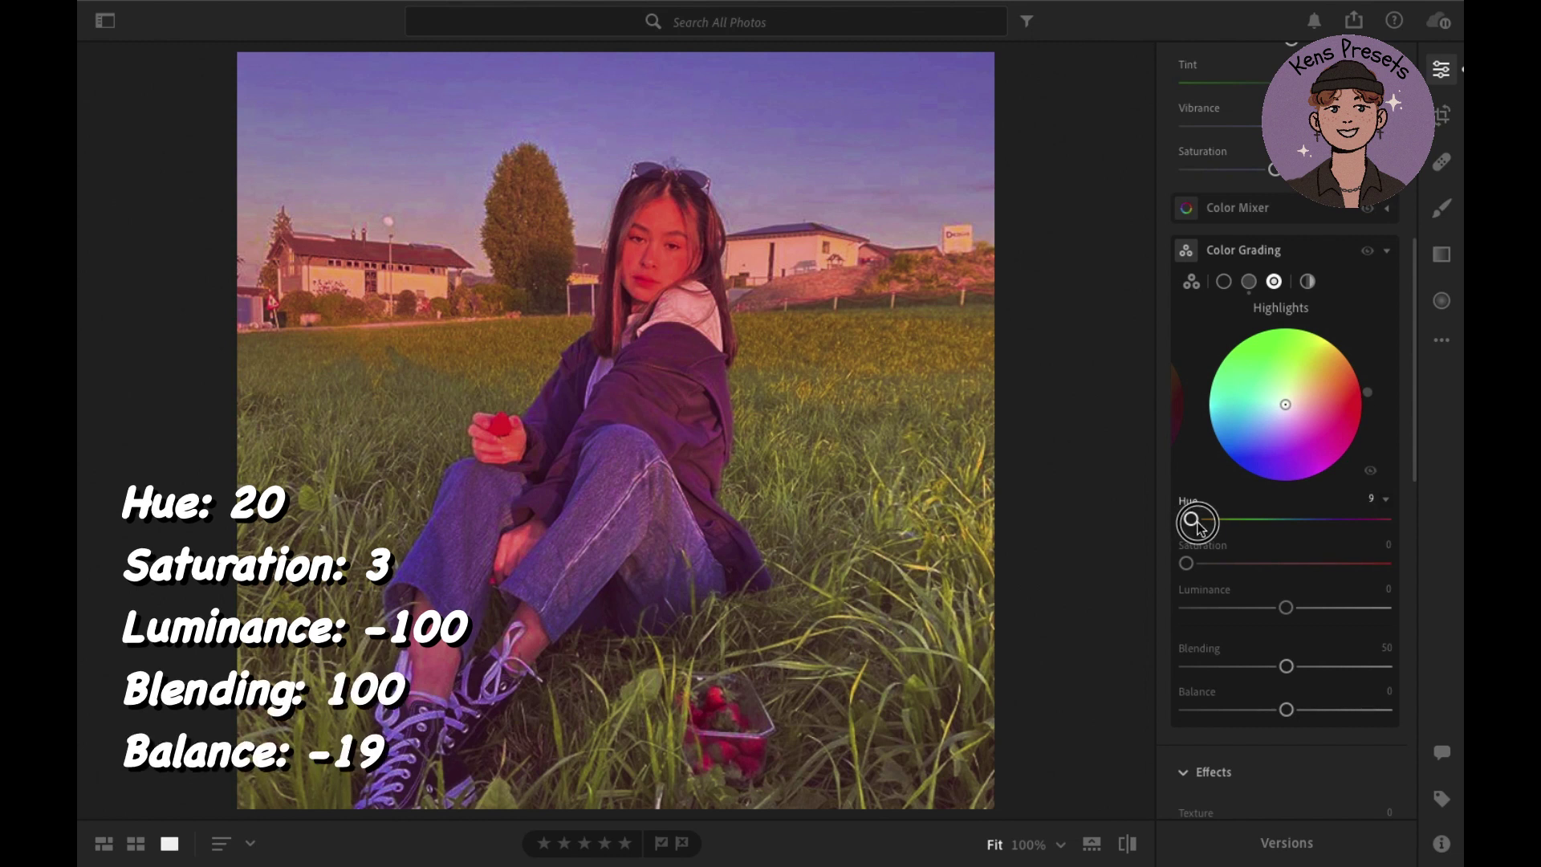
left_click_drag(1202, 528, 1202, 529)
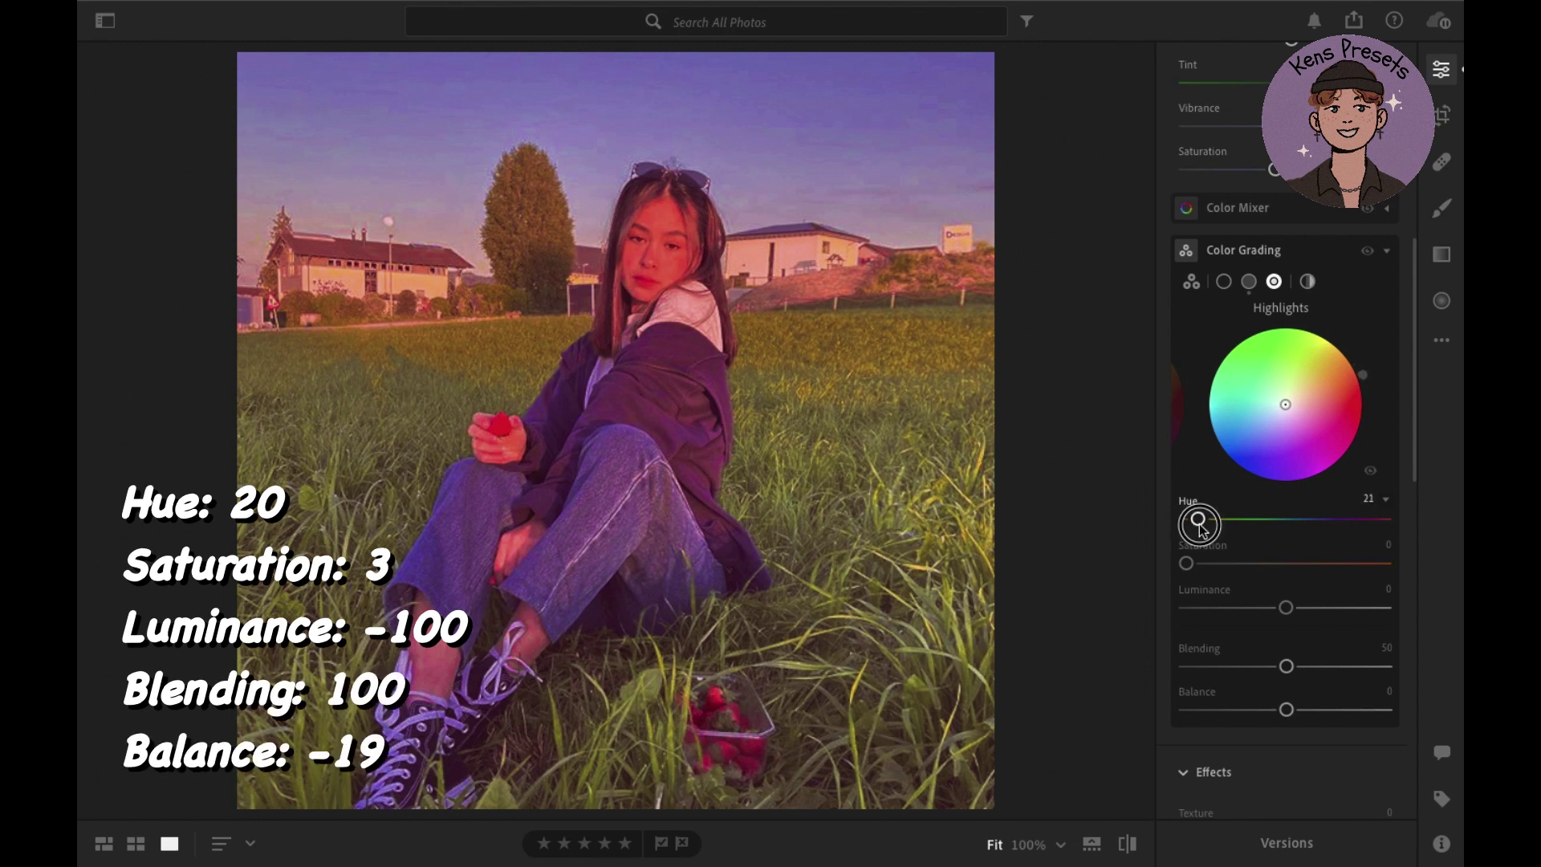
left_click_drag(1202, 529, 1201, 529)
left_click_drag(1187, 563, 1195, 566)
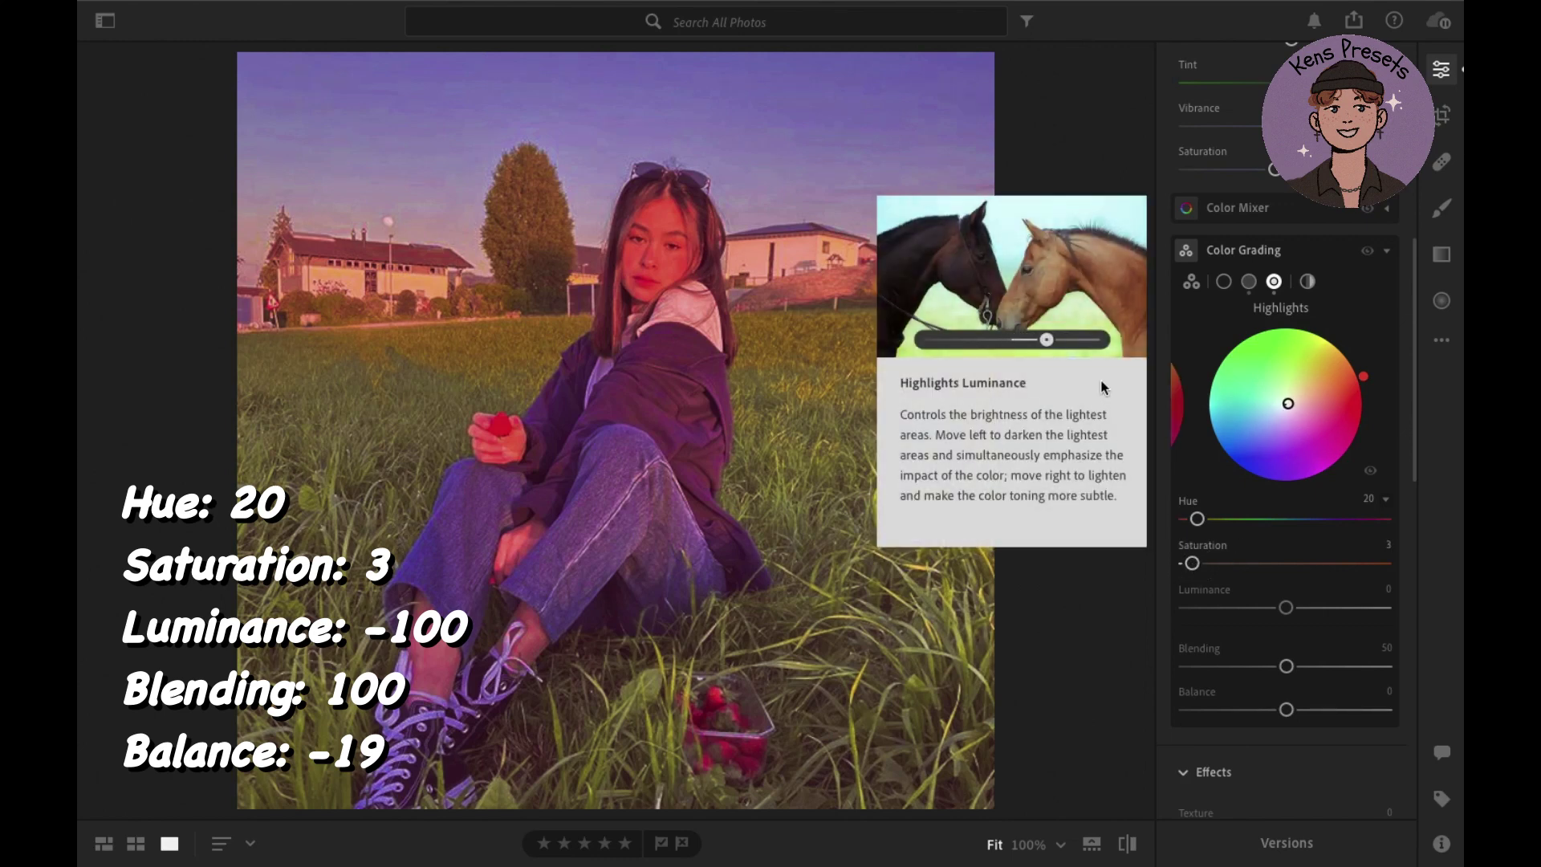
left_click_drag(1287, 610, 1140, 612)
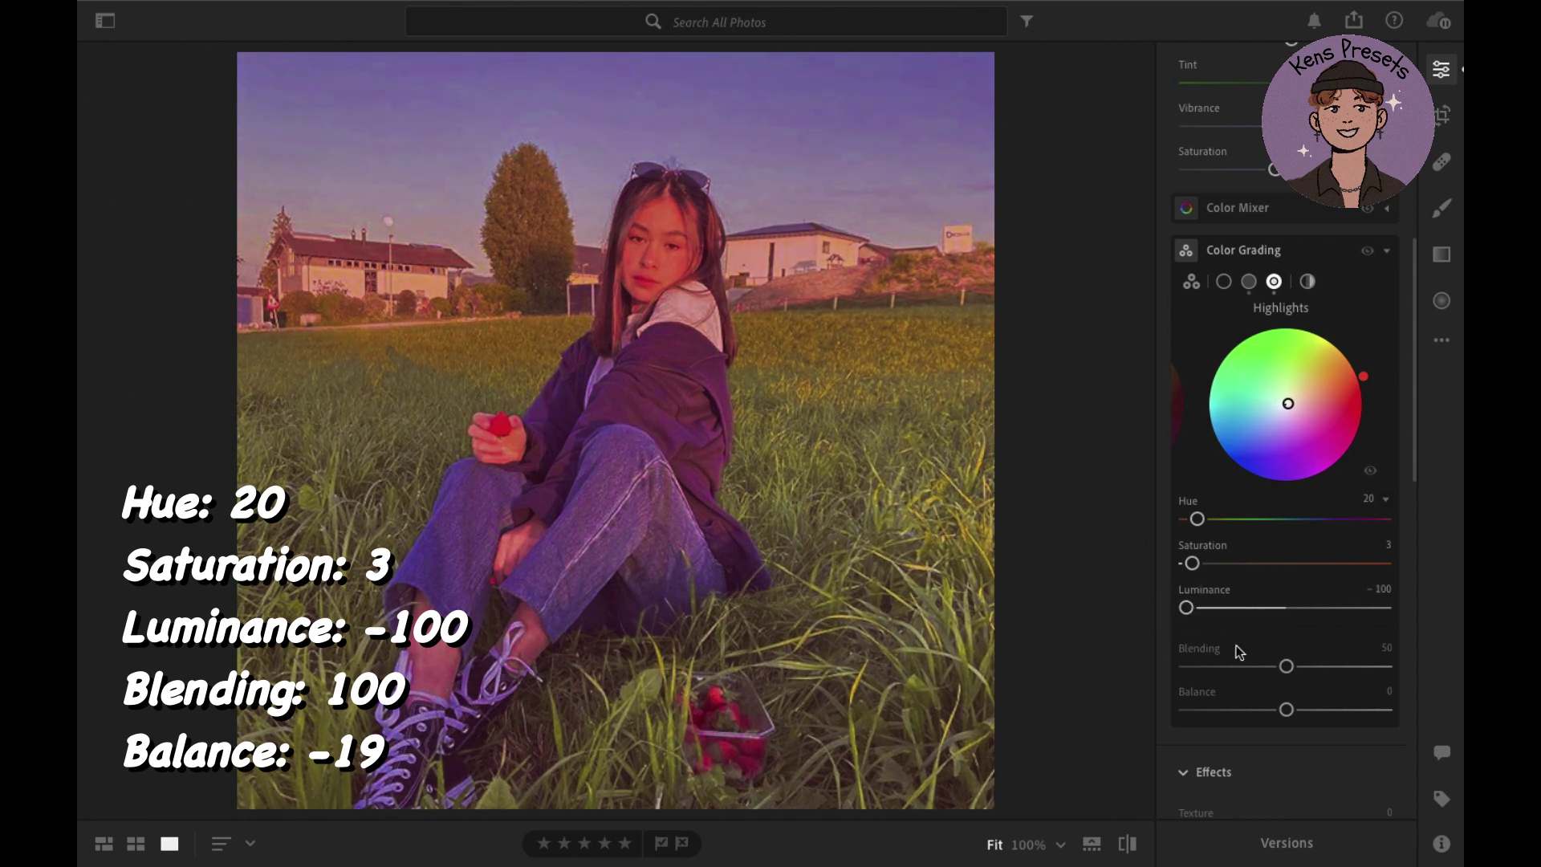
left_click_drag(1287, 672, 1397, 687)
left_click(1287, 710)
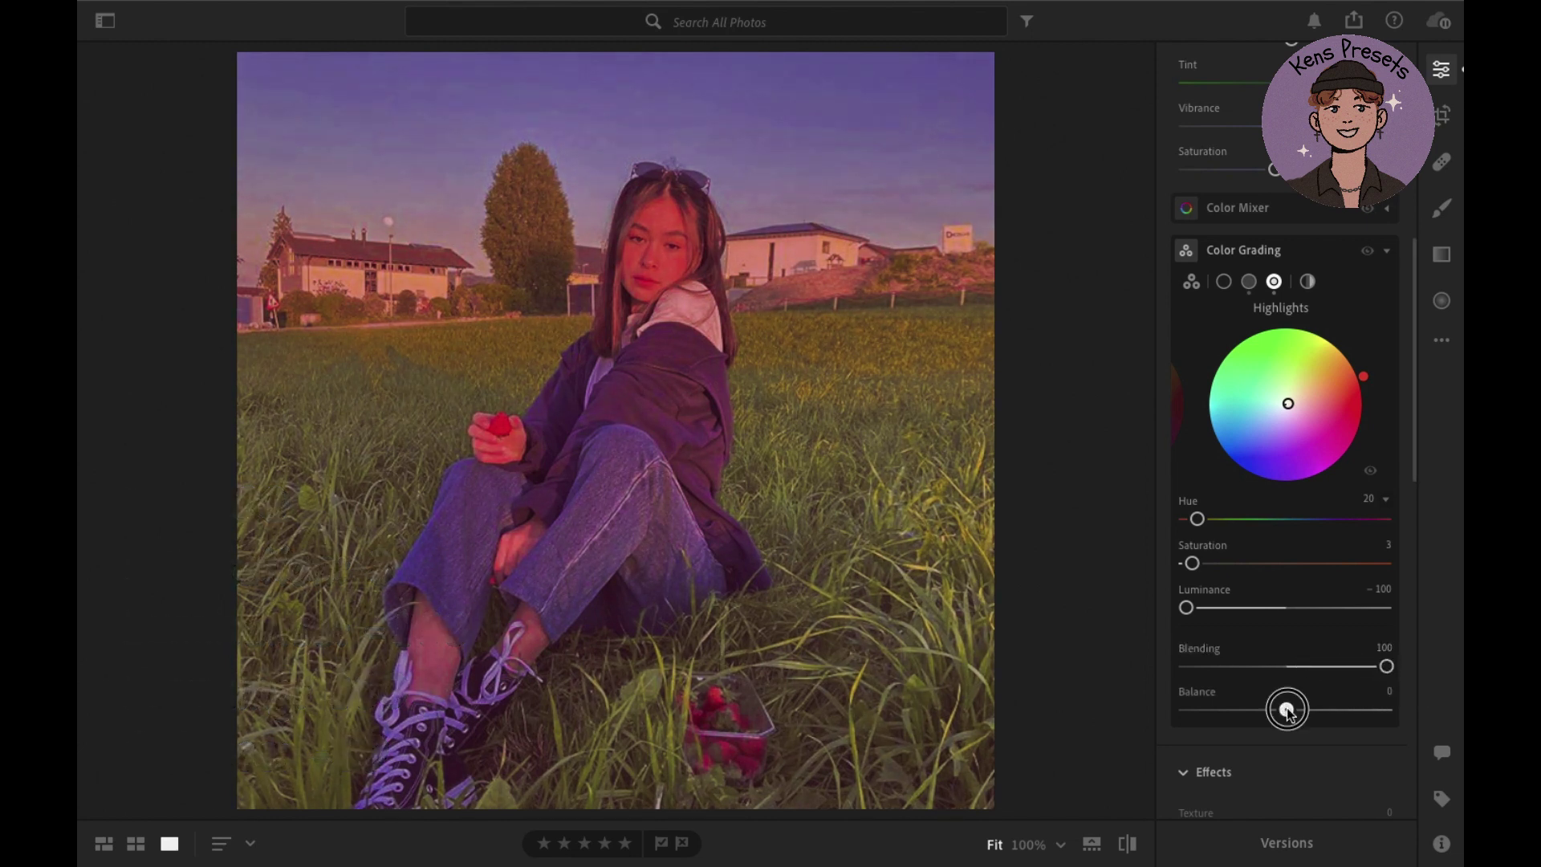
left_click_drag(1287, 709, 1269, 711)
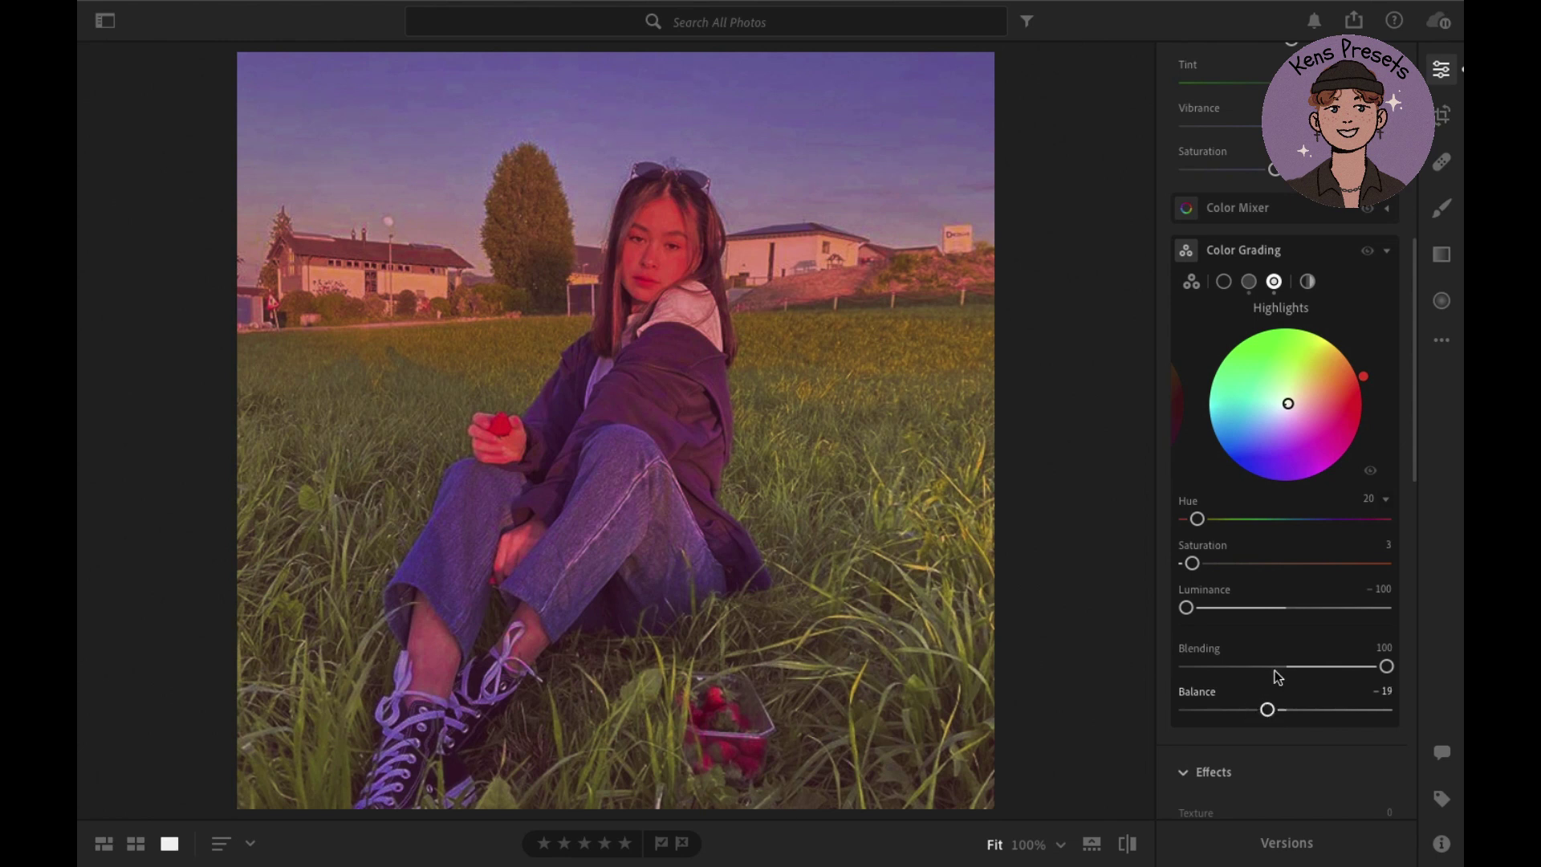
left_click(1309, 281)
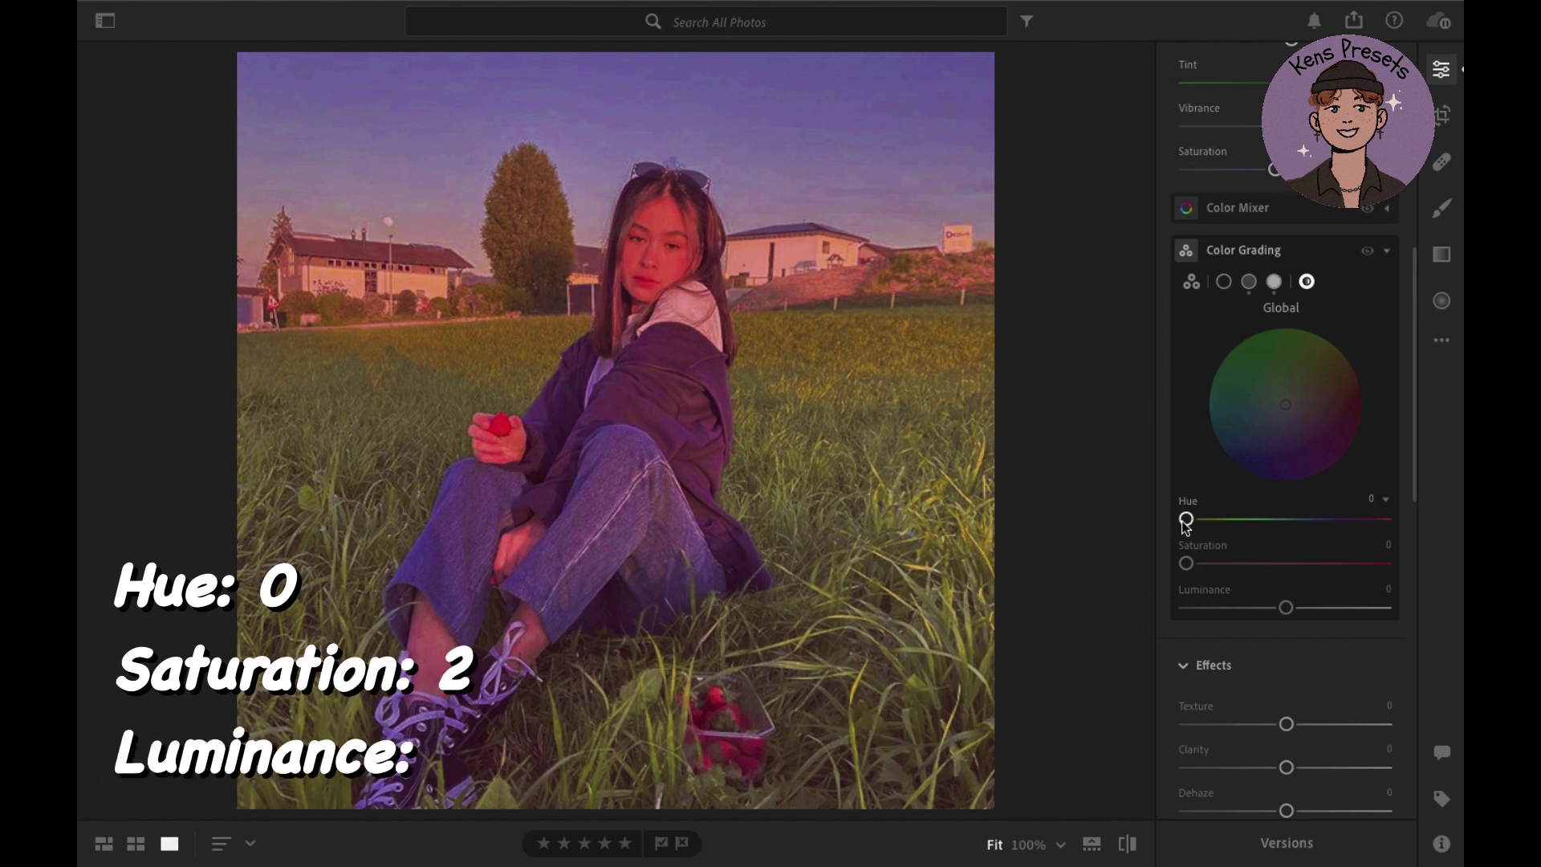
Set Global grading to Saturation 2, Luminance -47, review the other wheels, and collapse Color Grading.
left_click_drag(1186, 564, 1191, 565)
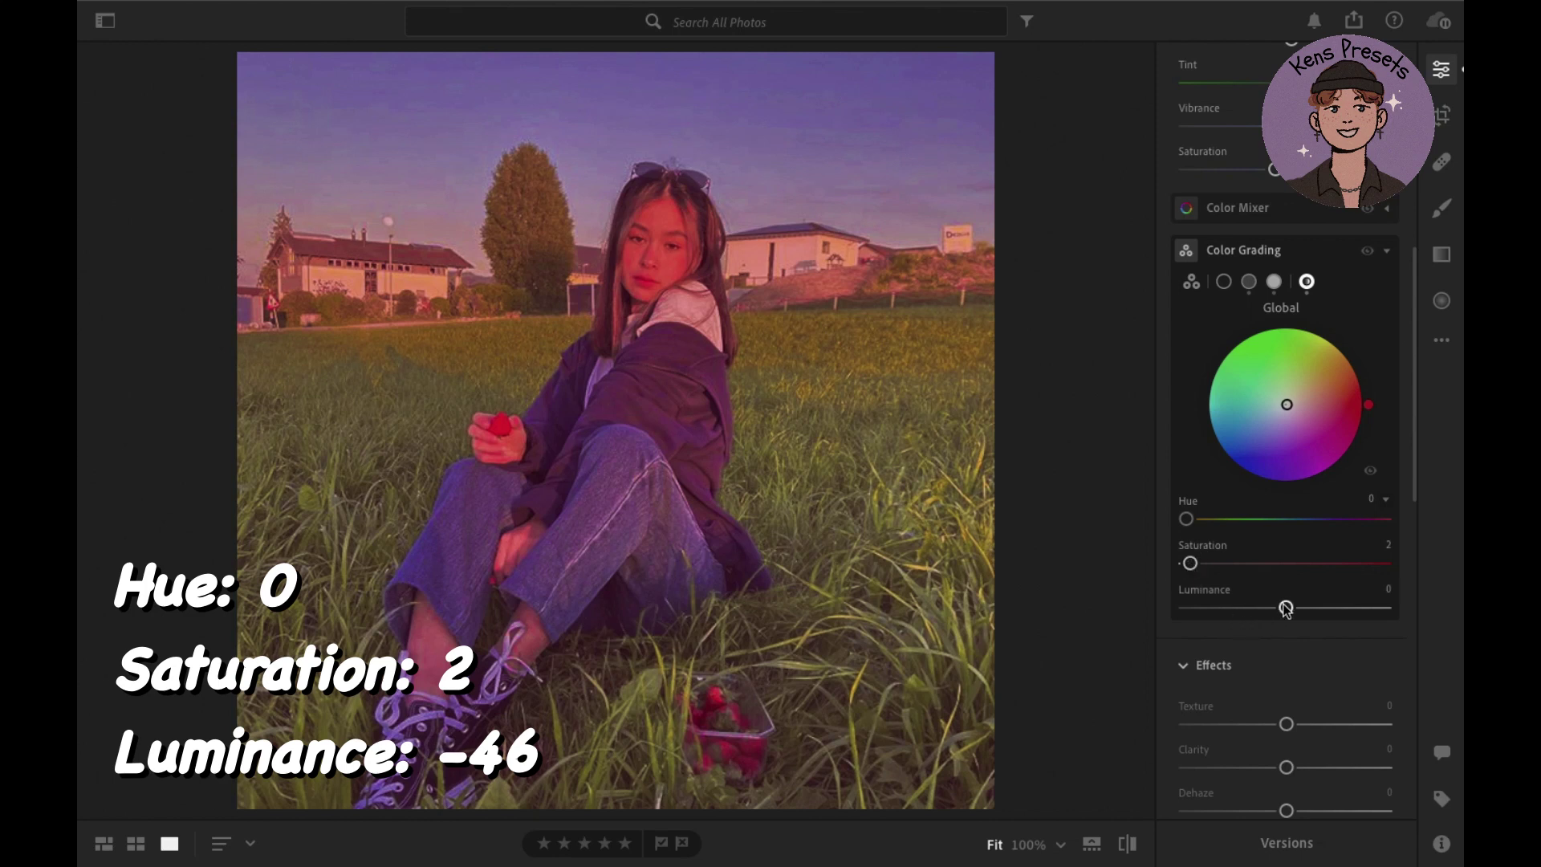
left_click_drag(1285, 608, 1240, 608)
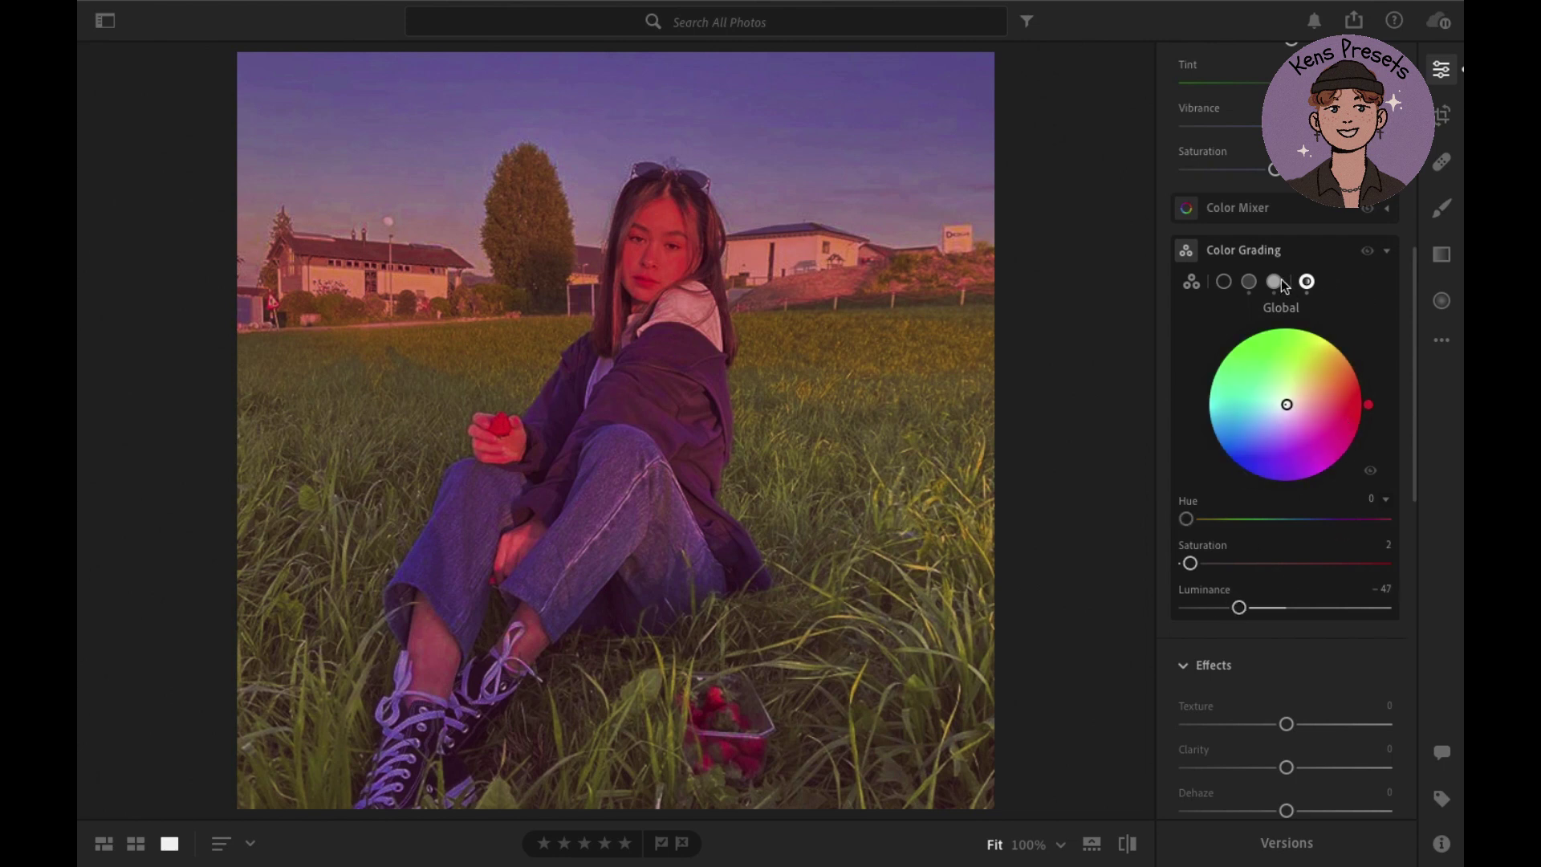
left_click(1275, 281)
left_click(1249, 281)
left_click(1225, 282)
left_click(1386, 251)
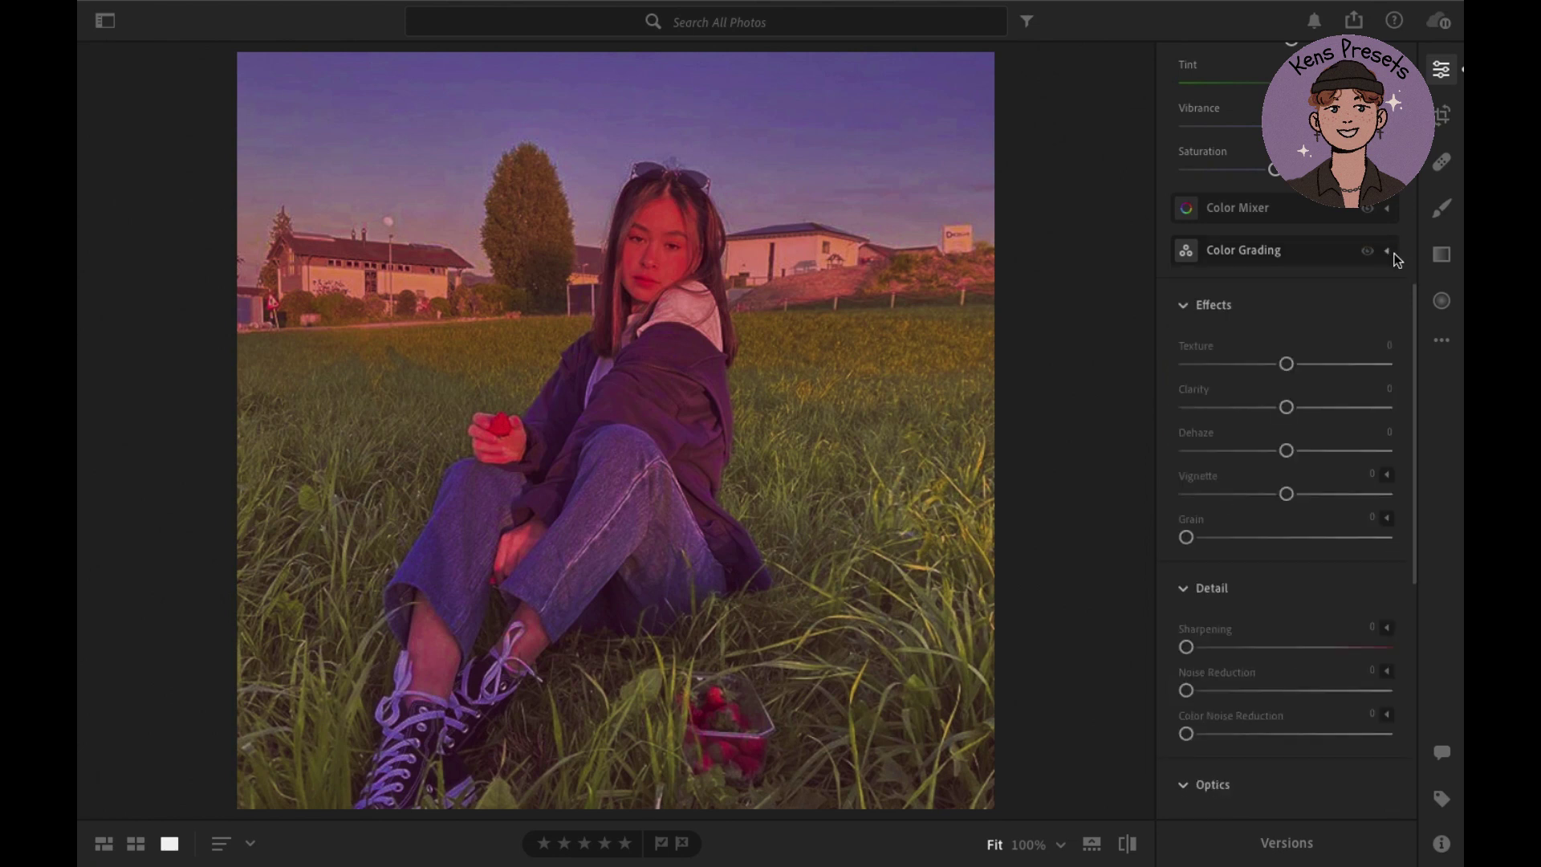
Set Texture -29, Clarity +51, Dehaze -16, Grain 10 and Sharpening 44.
left_click(1287, 366)
left_click_drag(1288, 366, 1260, 366)
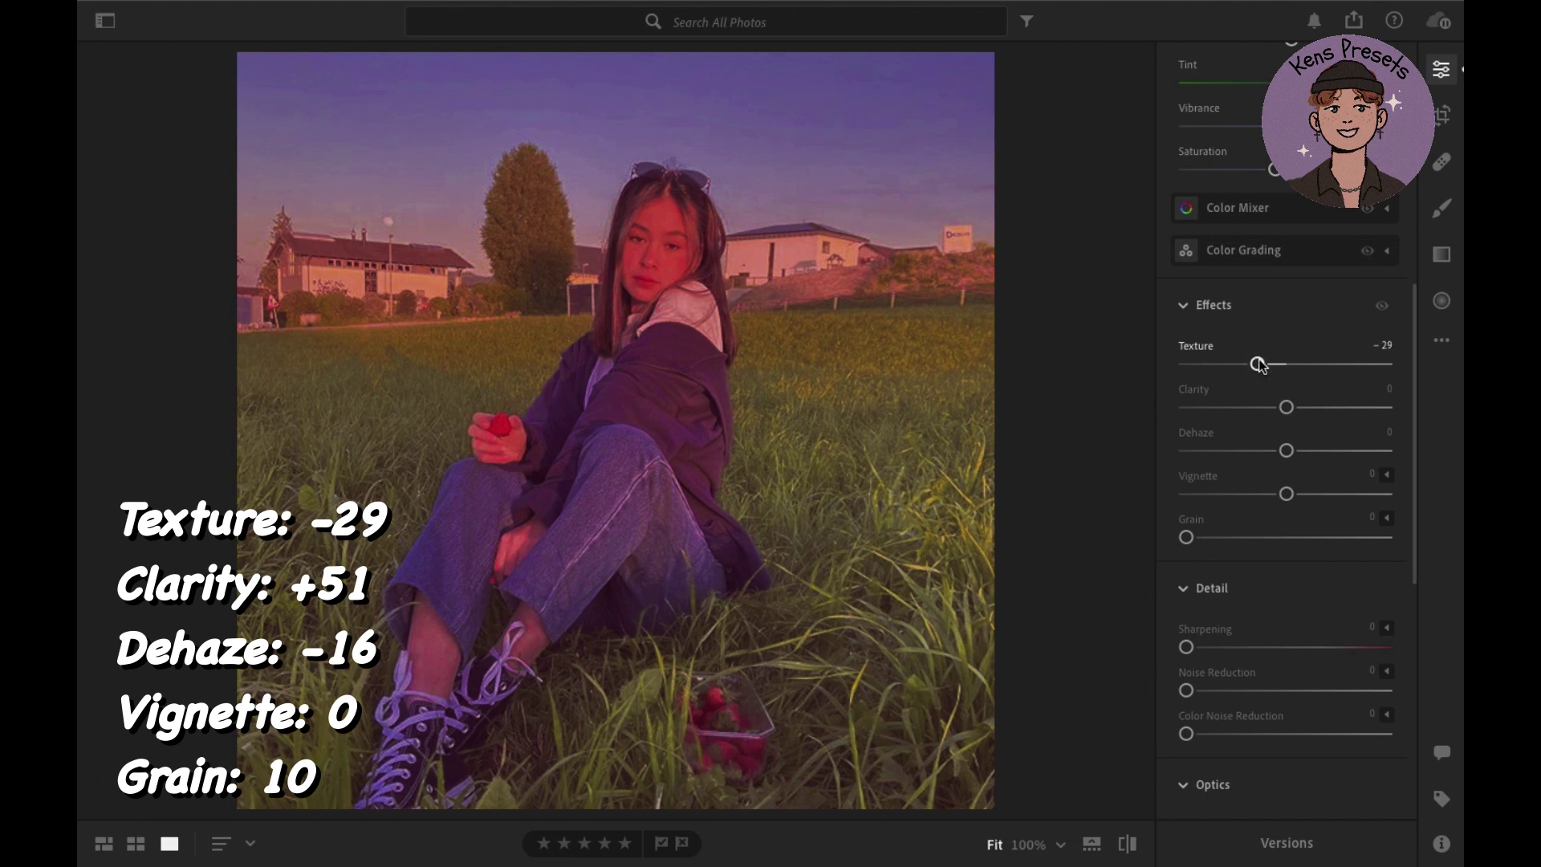
left_click_drag(1289, 415, 1341, 423)
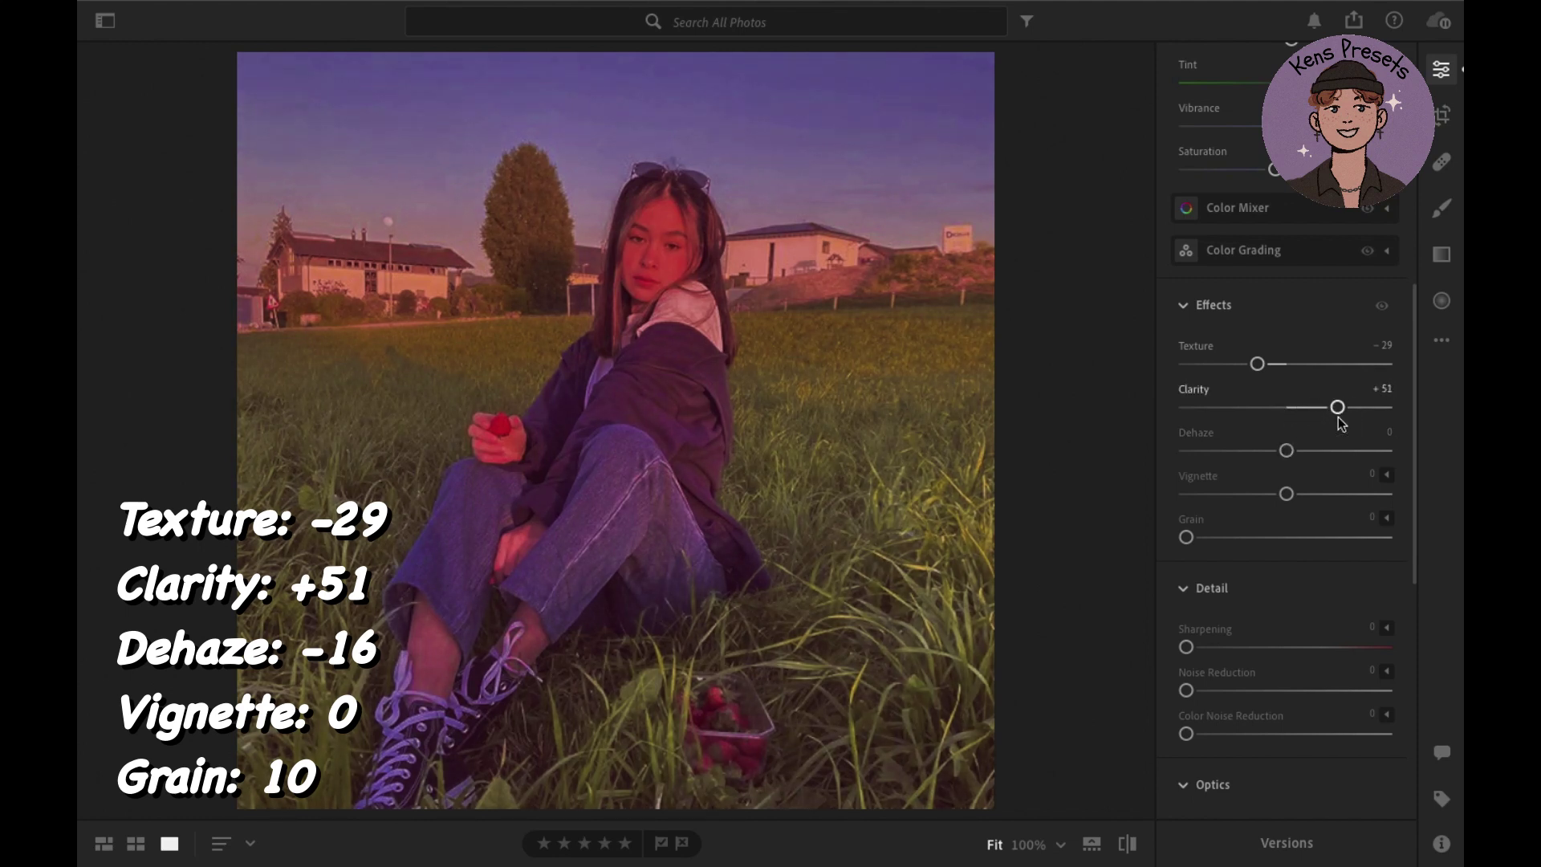
left_click_drag(1290, 453, 1275, 452)
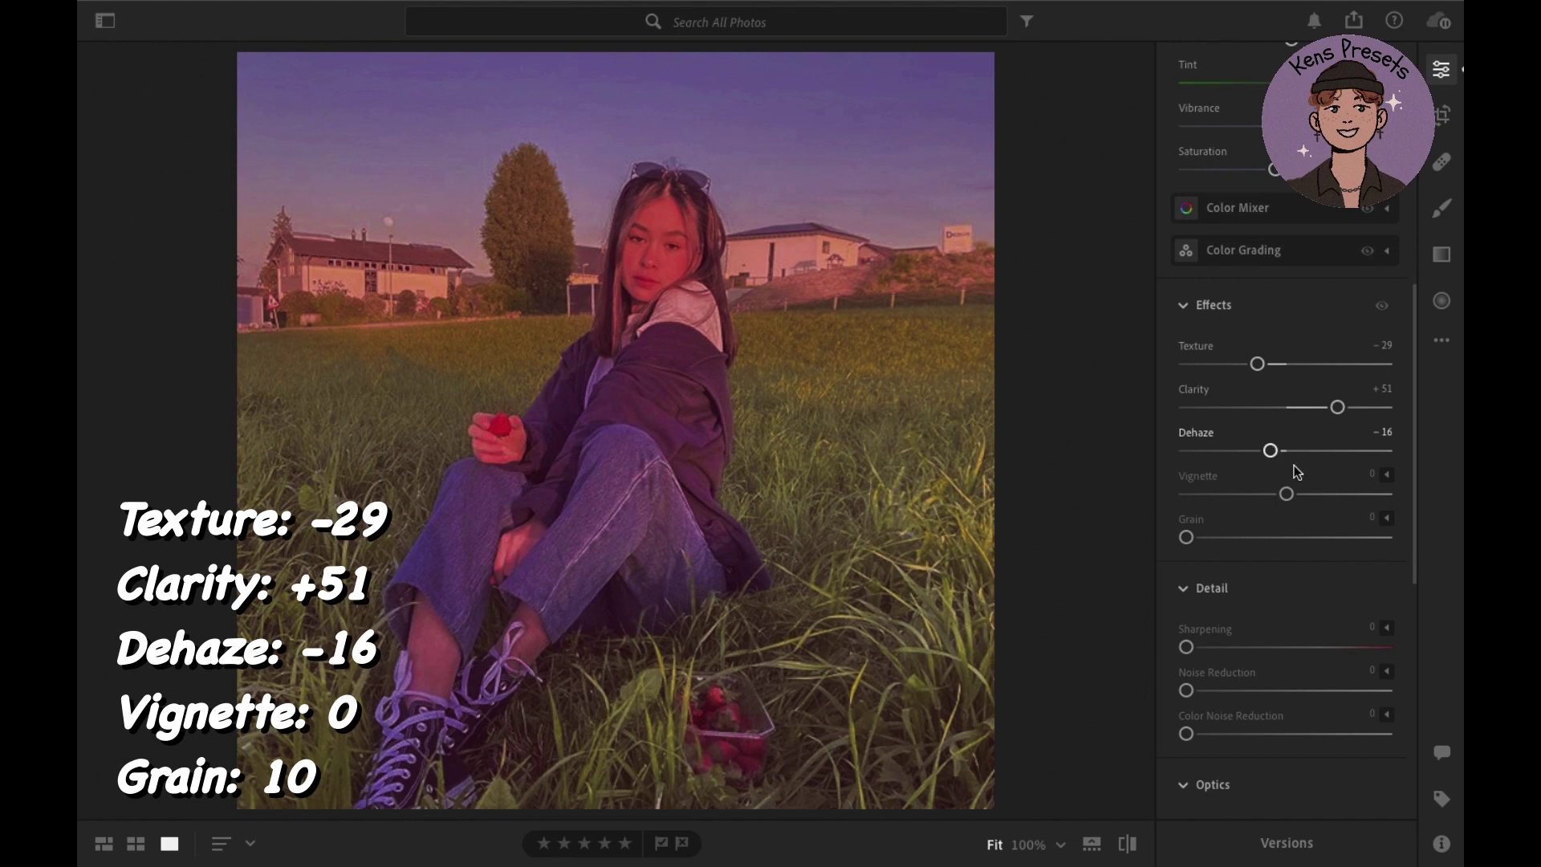
left_click_drag(1186, 537, 1207, 538)
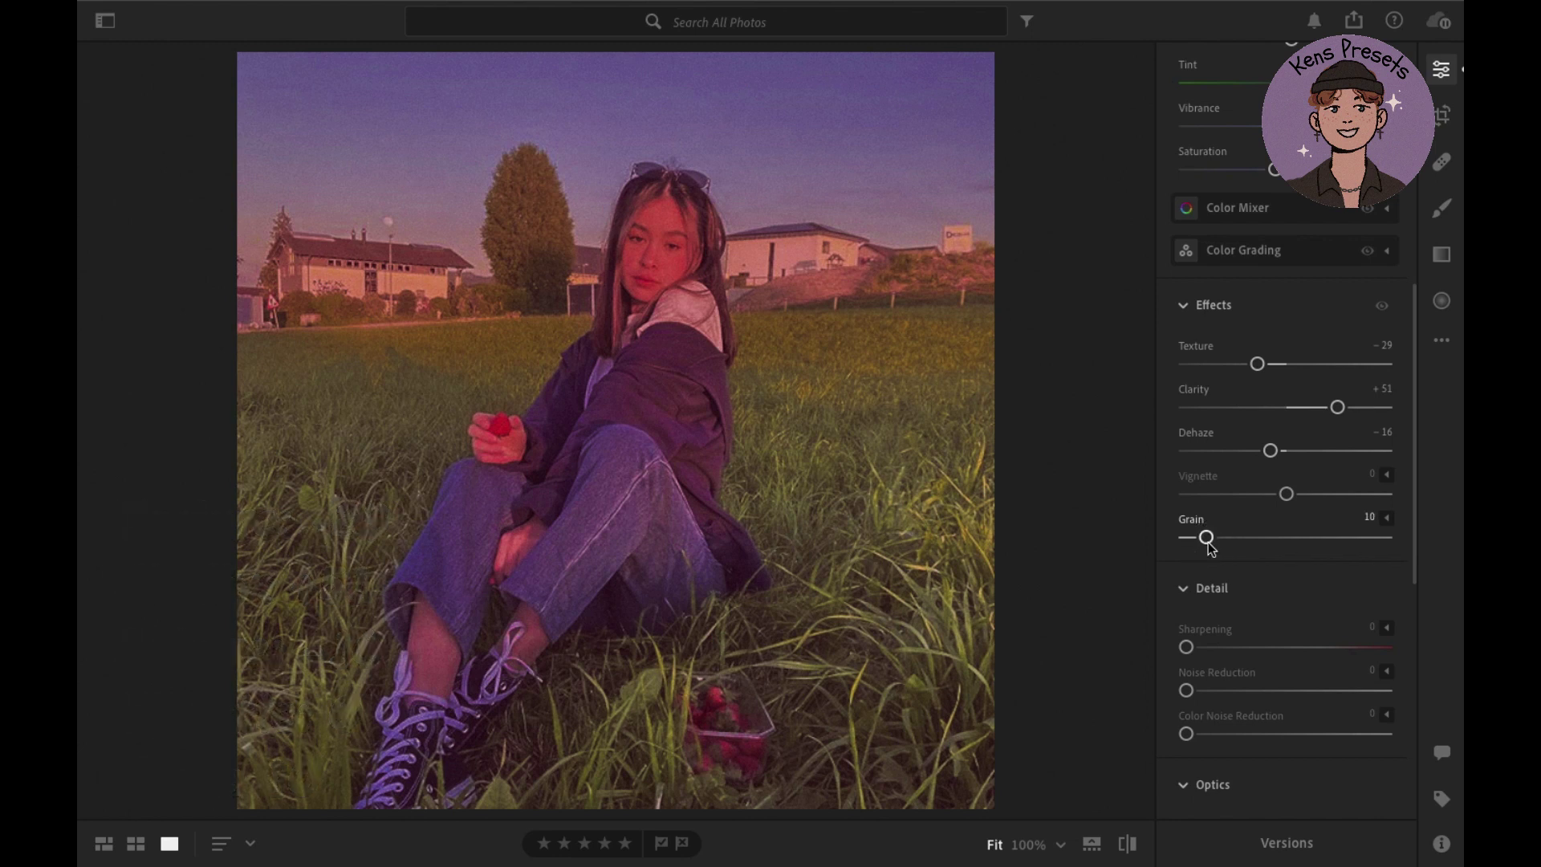
left_click_drag(1187, 649, 1247, 657)
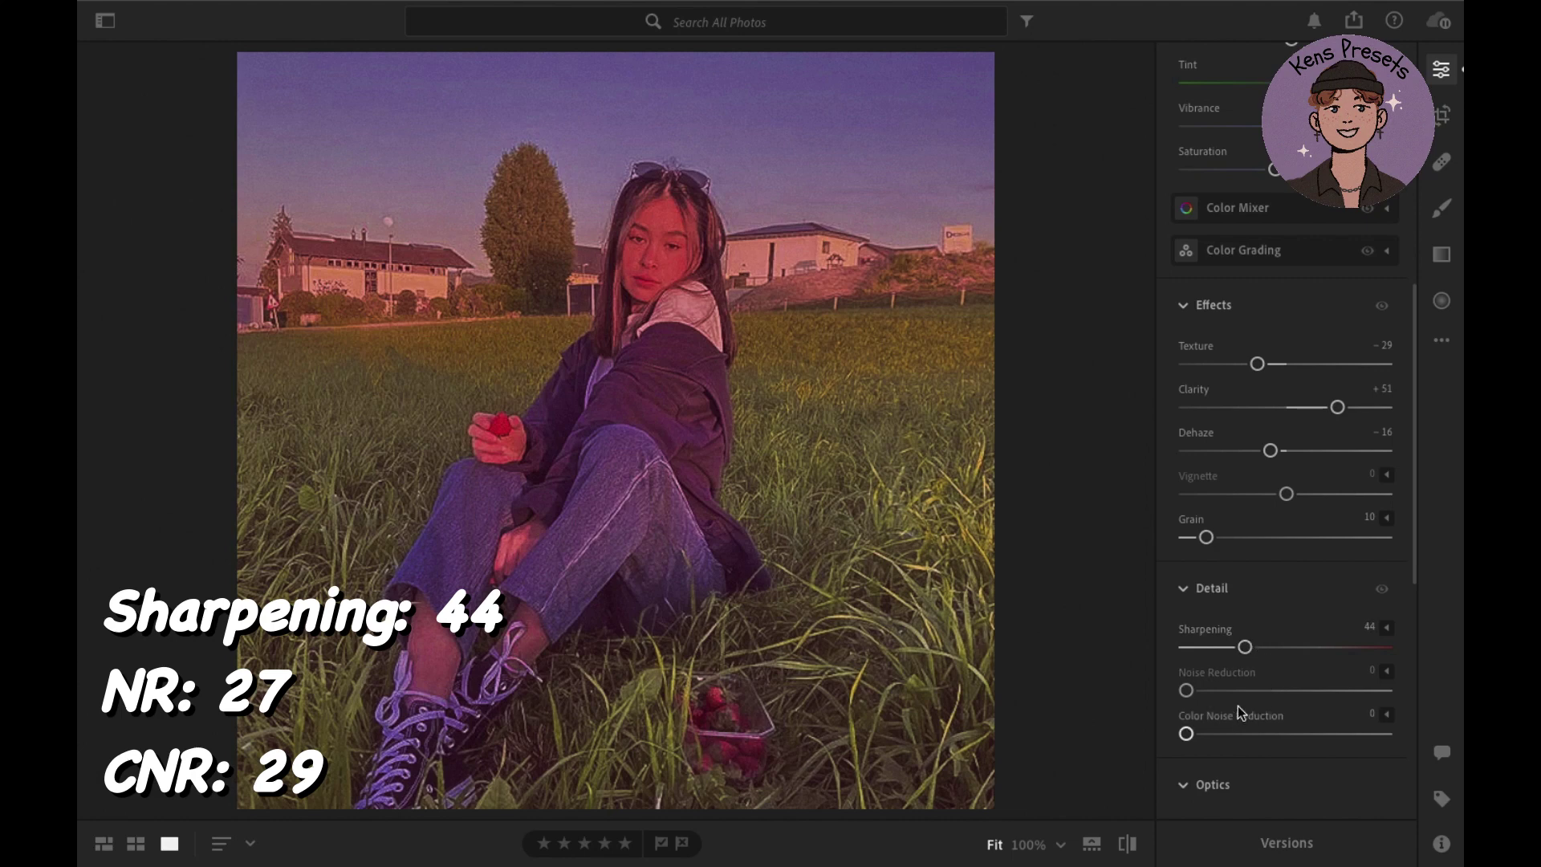
Raise Noise Reduction to 27 and Color Noise Reduction to 29 in the Detail panel.
left_click_drag(1191, 694, 1206, 695)
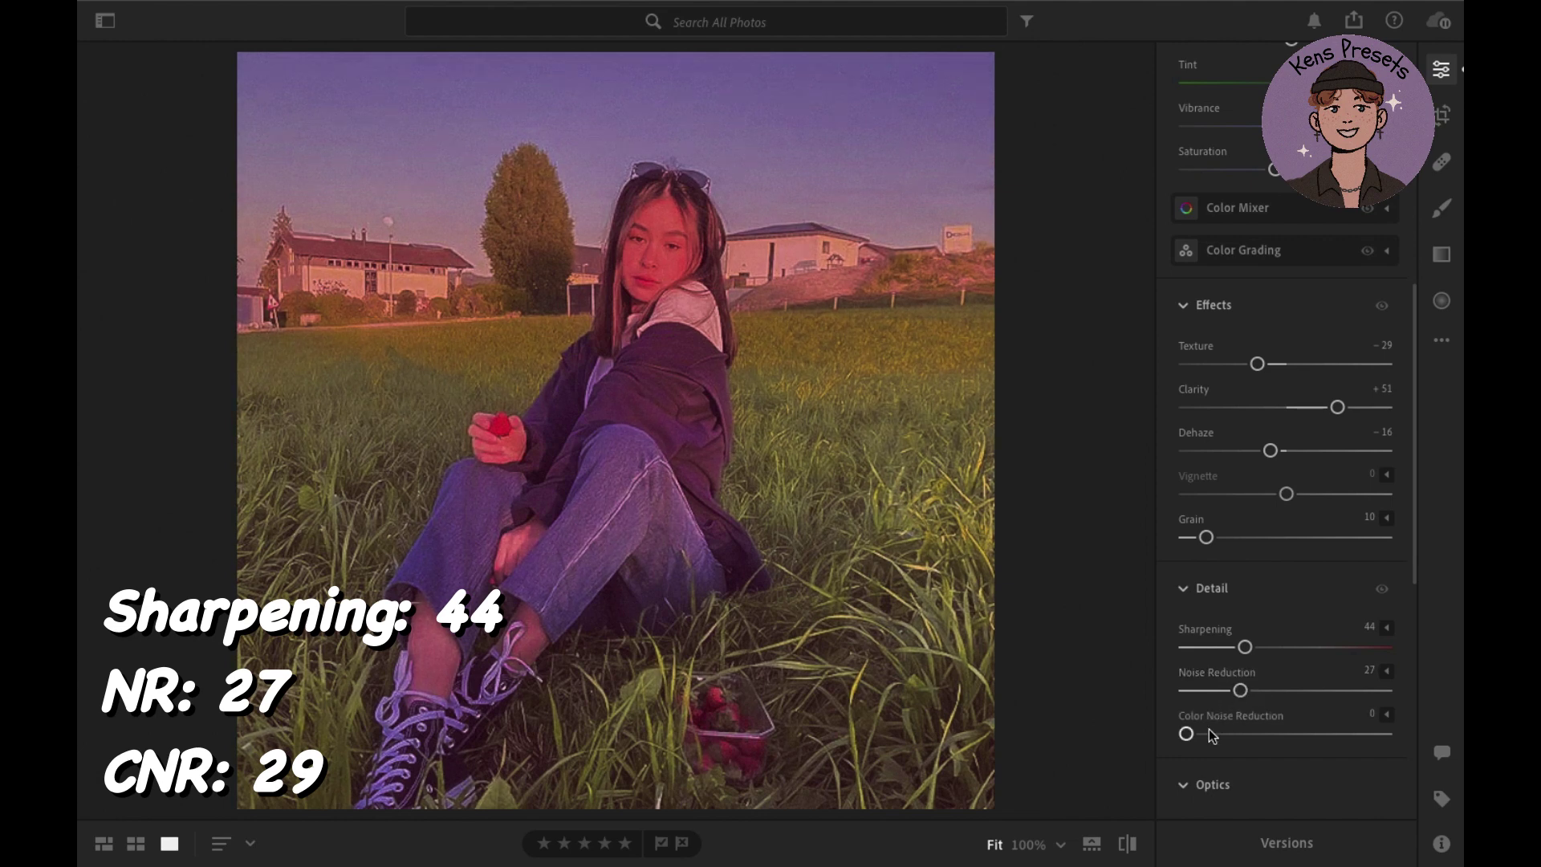
left_click_drag(1187, 737, 1245, 746)
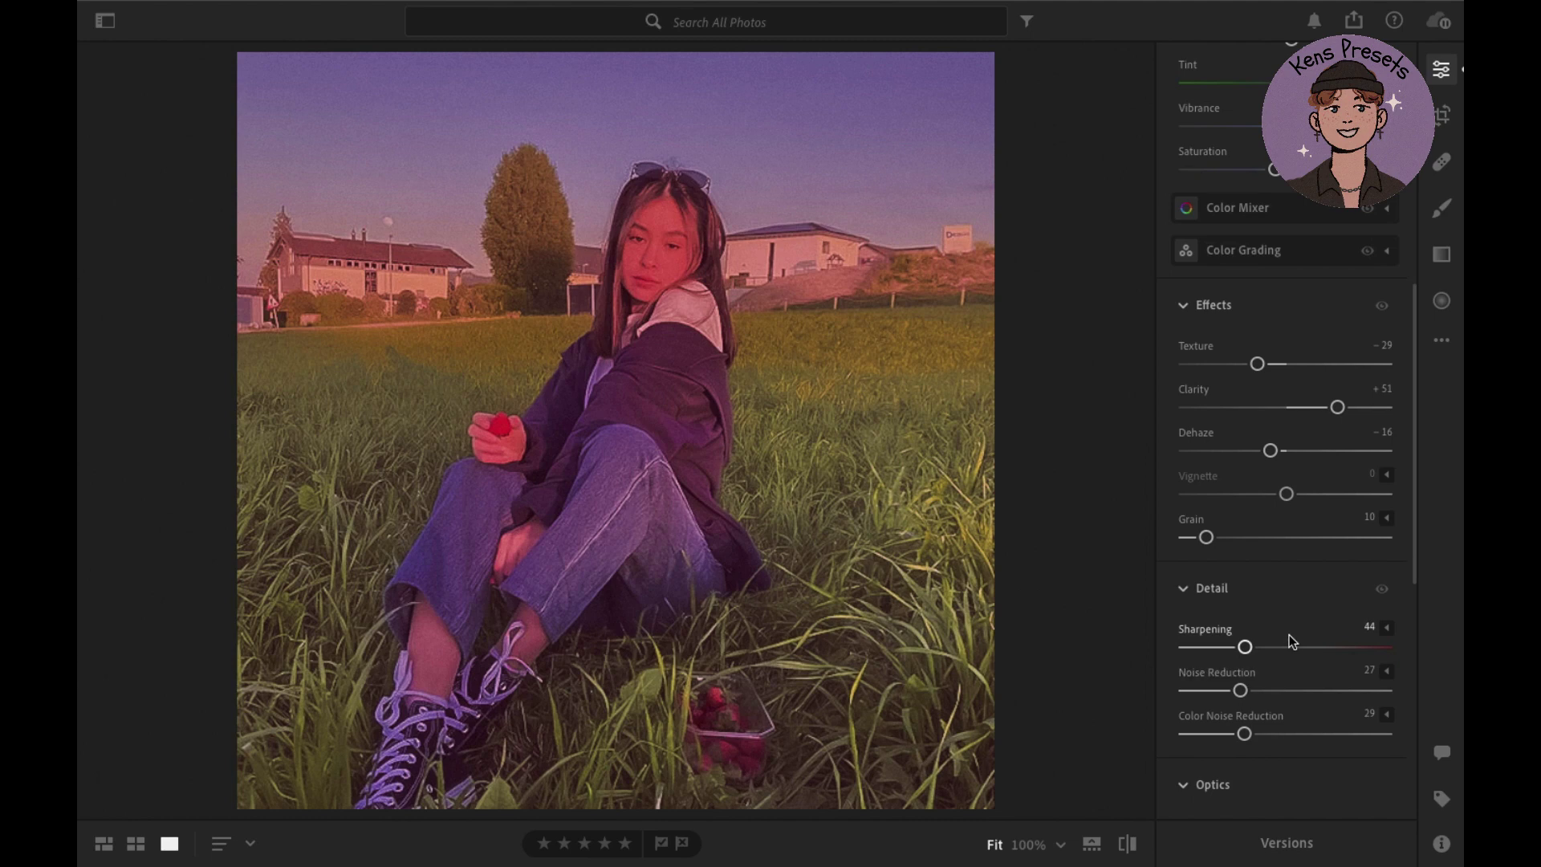
scroll(1292, 641, "up", 6)
Close the Edit panel and flip between the original and edited portrait with backslash.
scroll(1292, 641, "up", 2)
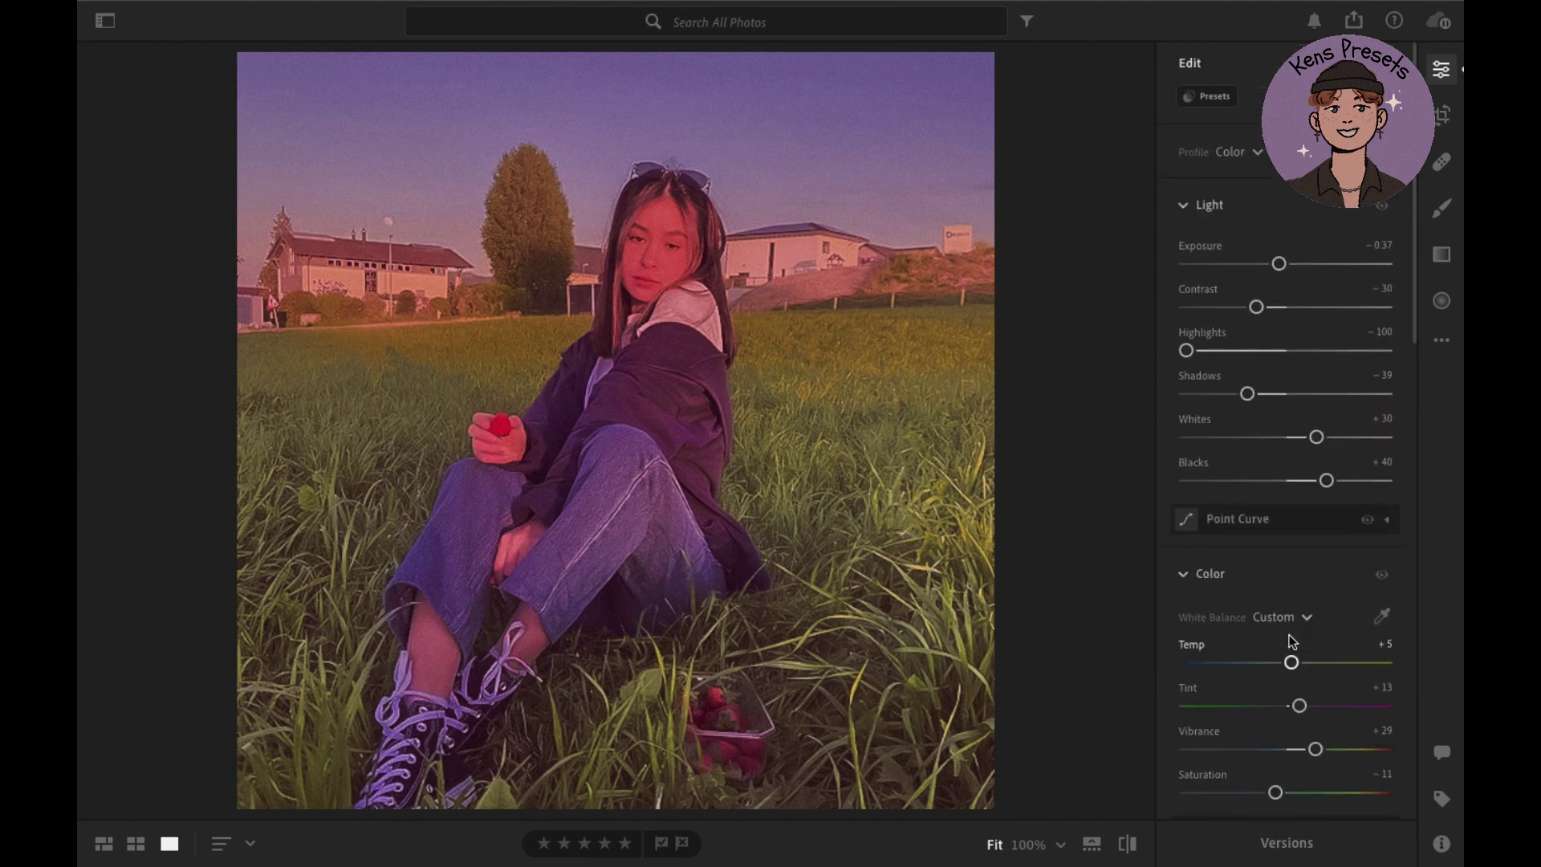
left_click(1443, 71)
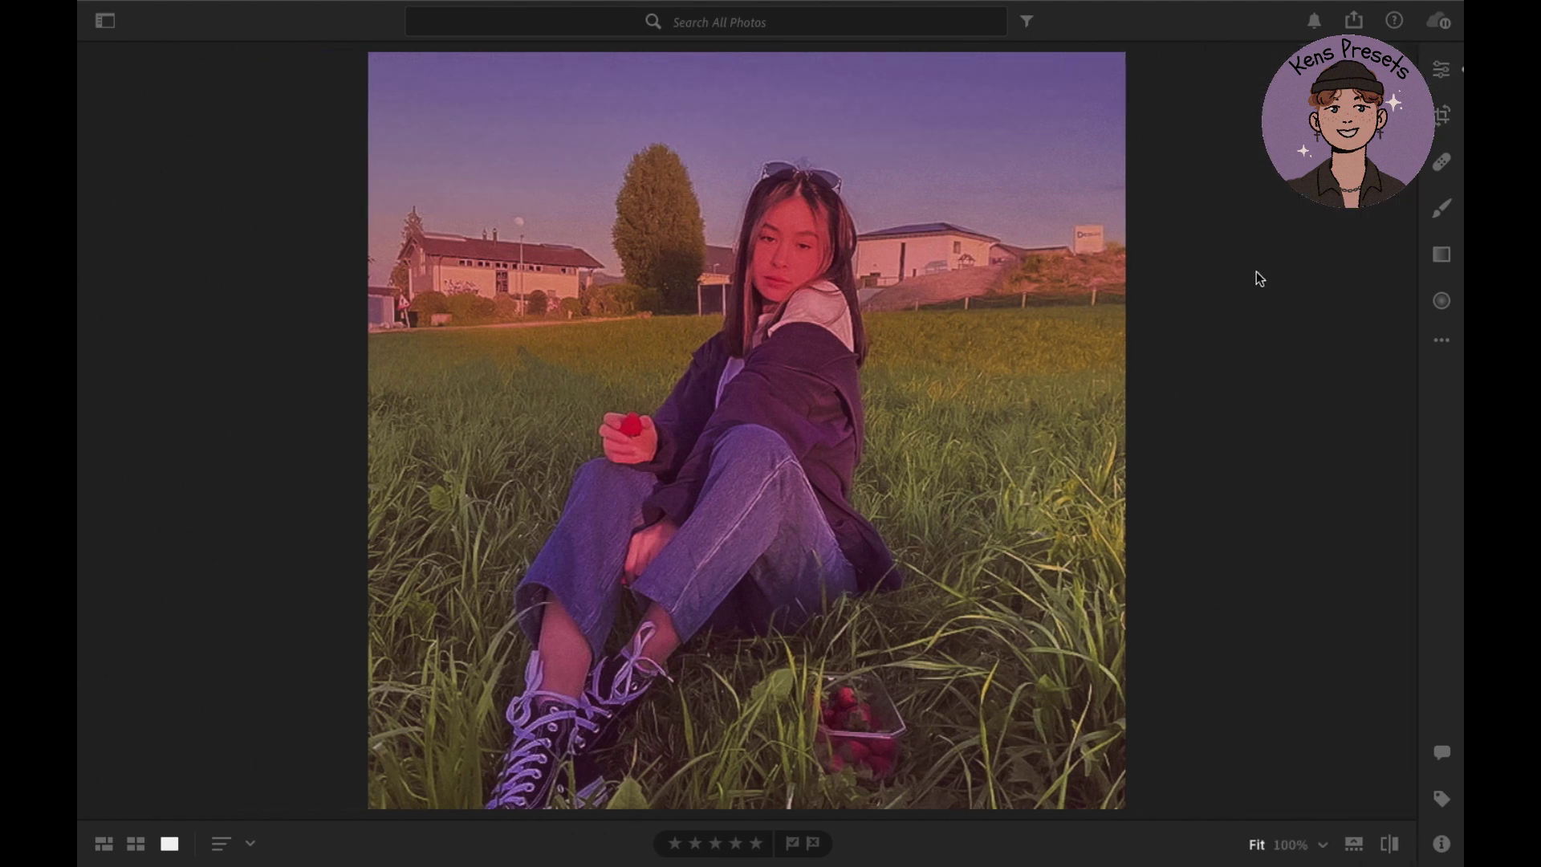
key("backslash")
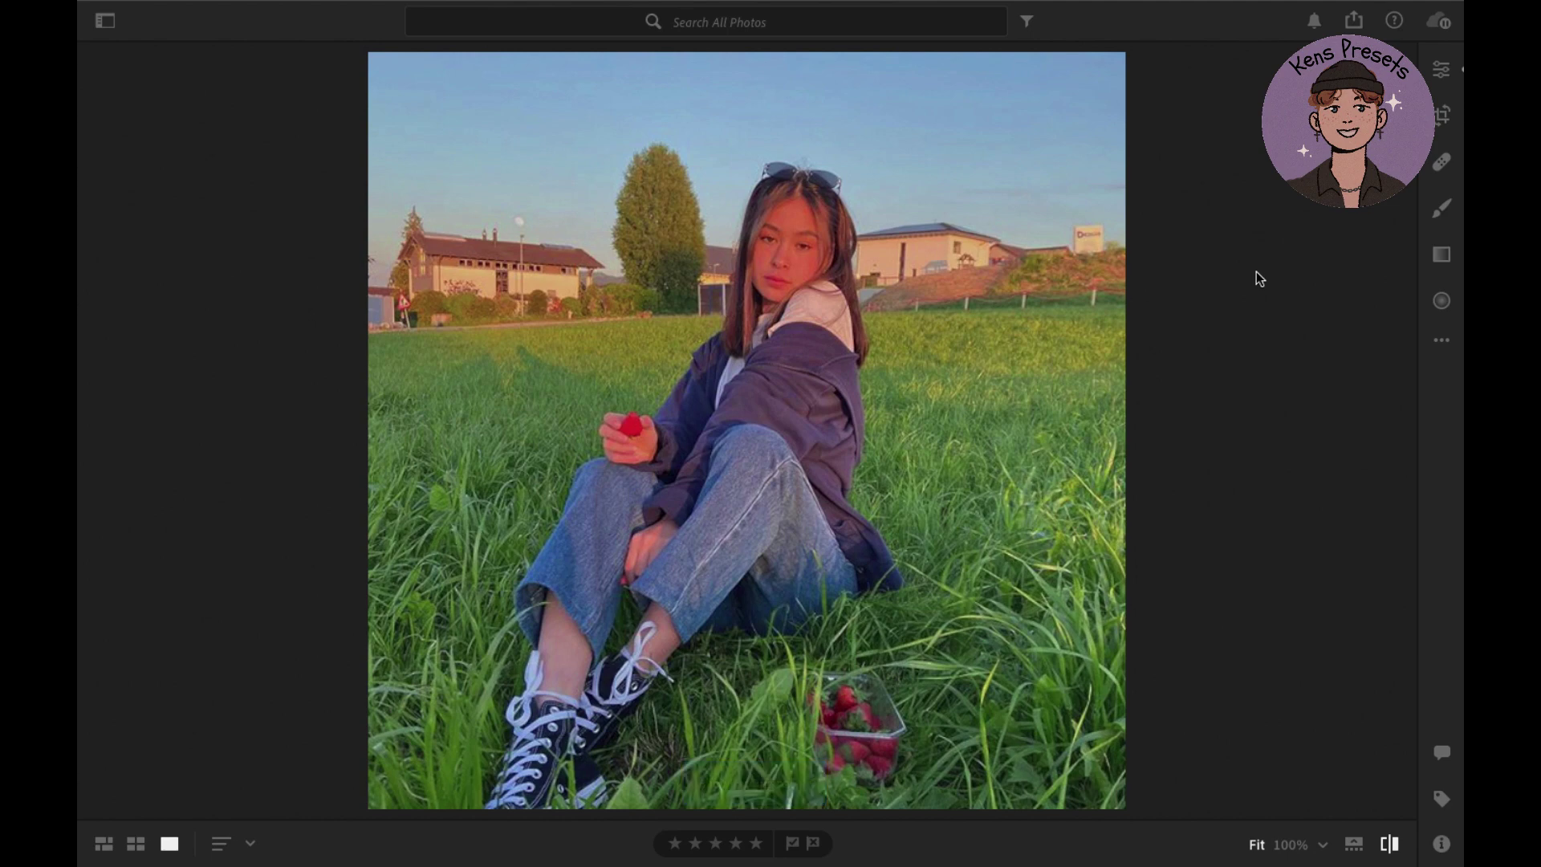
key("backslash")
key("backslash")
key("backslash")
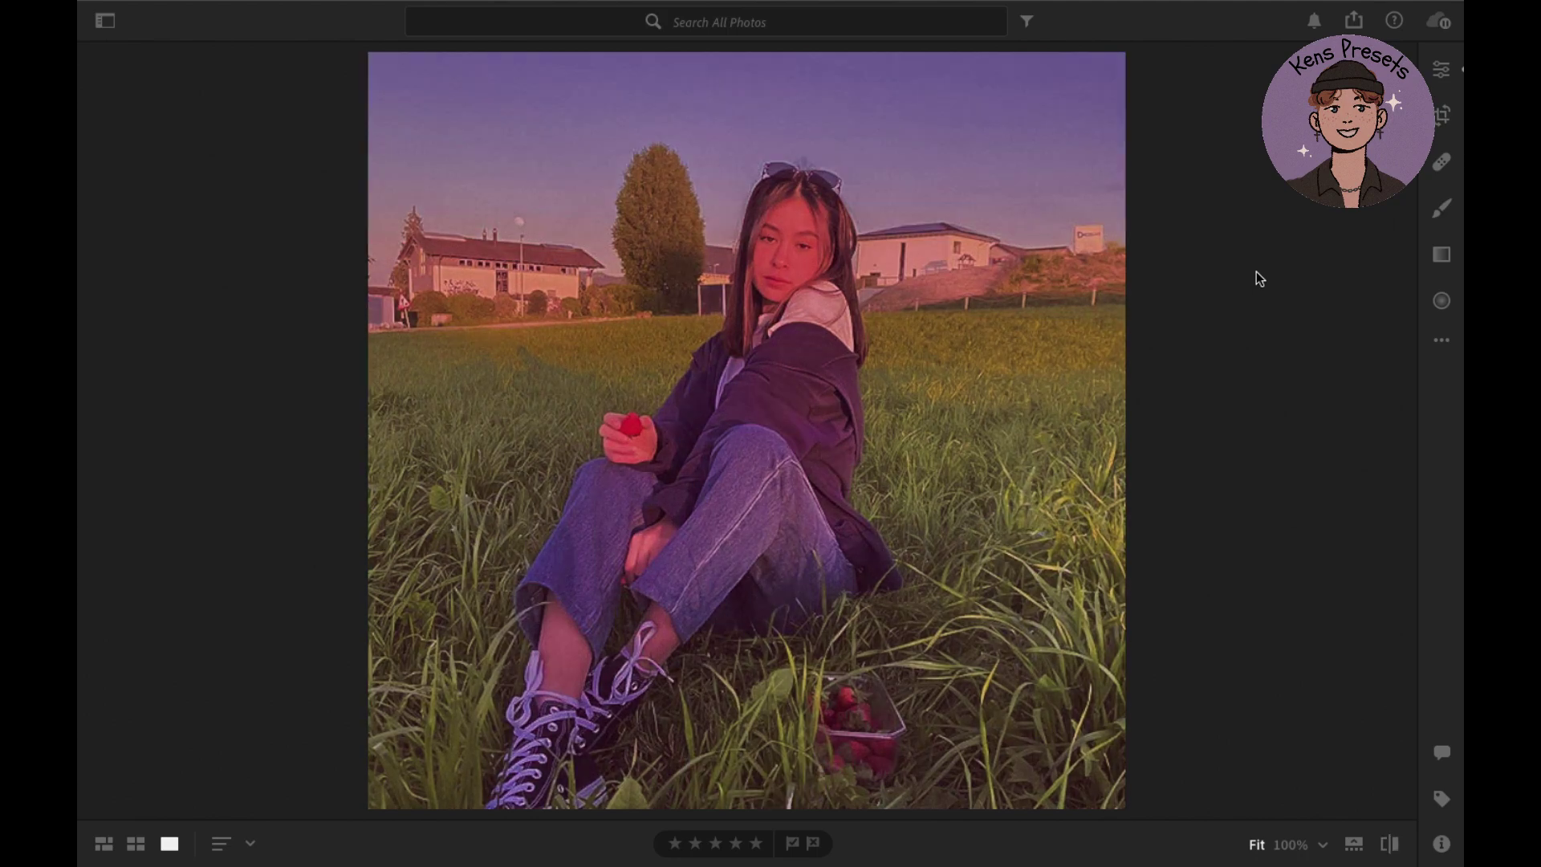
key("backslash")
key("backslash")
key("backslash")
key("backslash")
key("backslash")
key("backslash")
key("backslash")
key("backslash")
Finish the screen recording from the macOS menu bar recording icon.
left_click(1039, 8)
left_click(1044, 59)
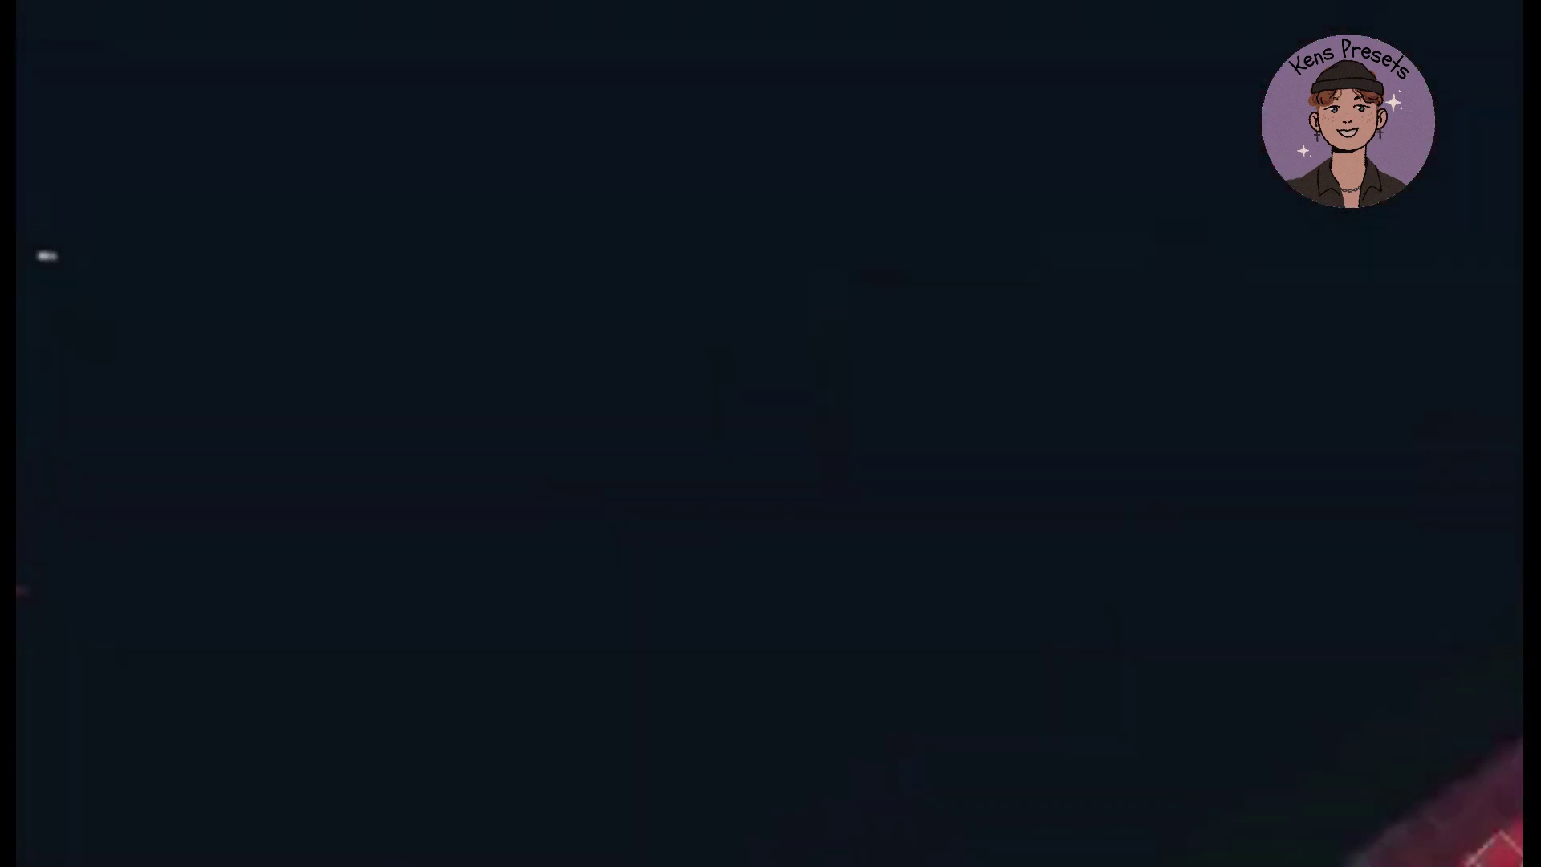